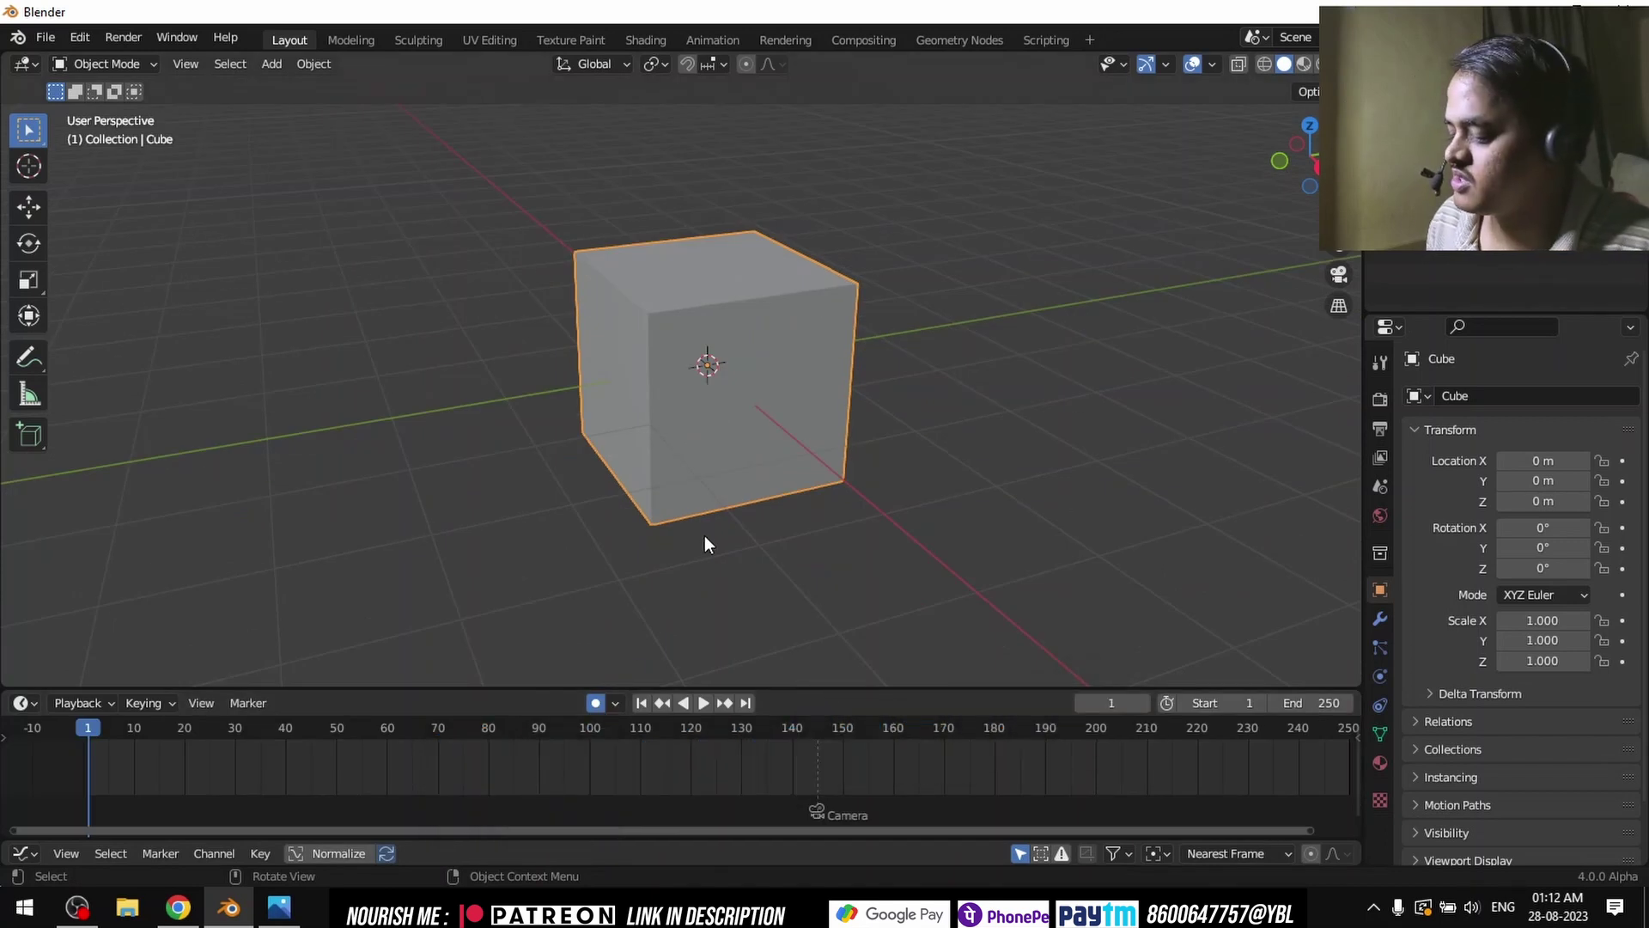
# Step: During playback, grab and move the cube live with G so Auto Keying records its location
pyautogui.press('space')
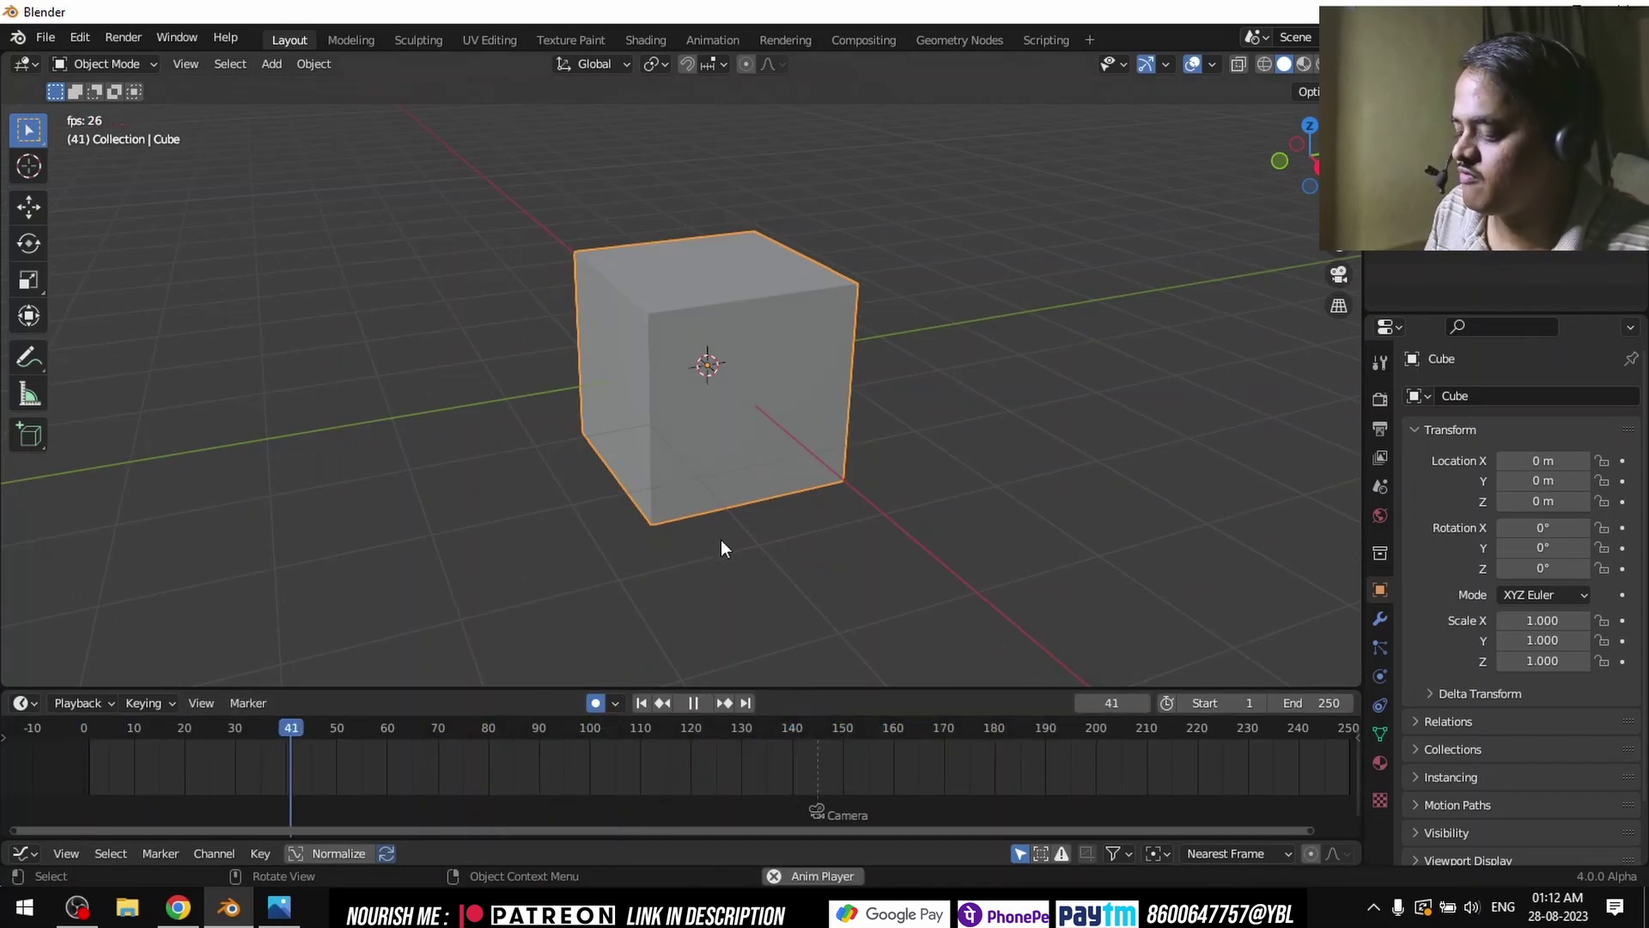
pyautogui.press('g')
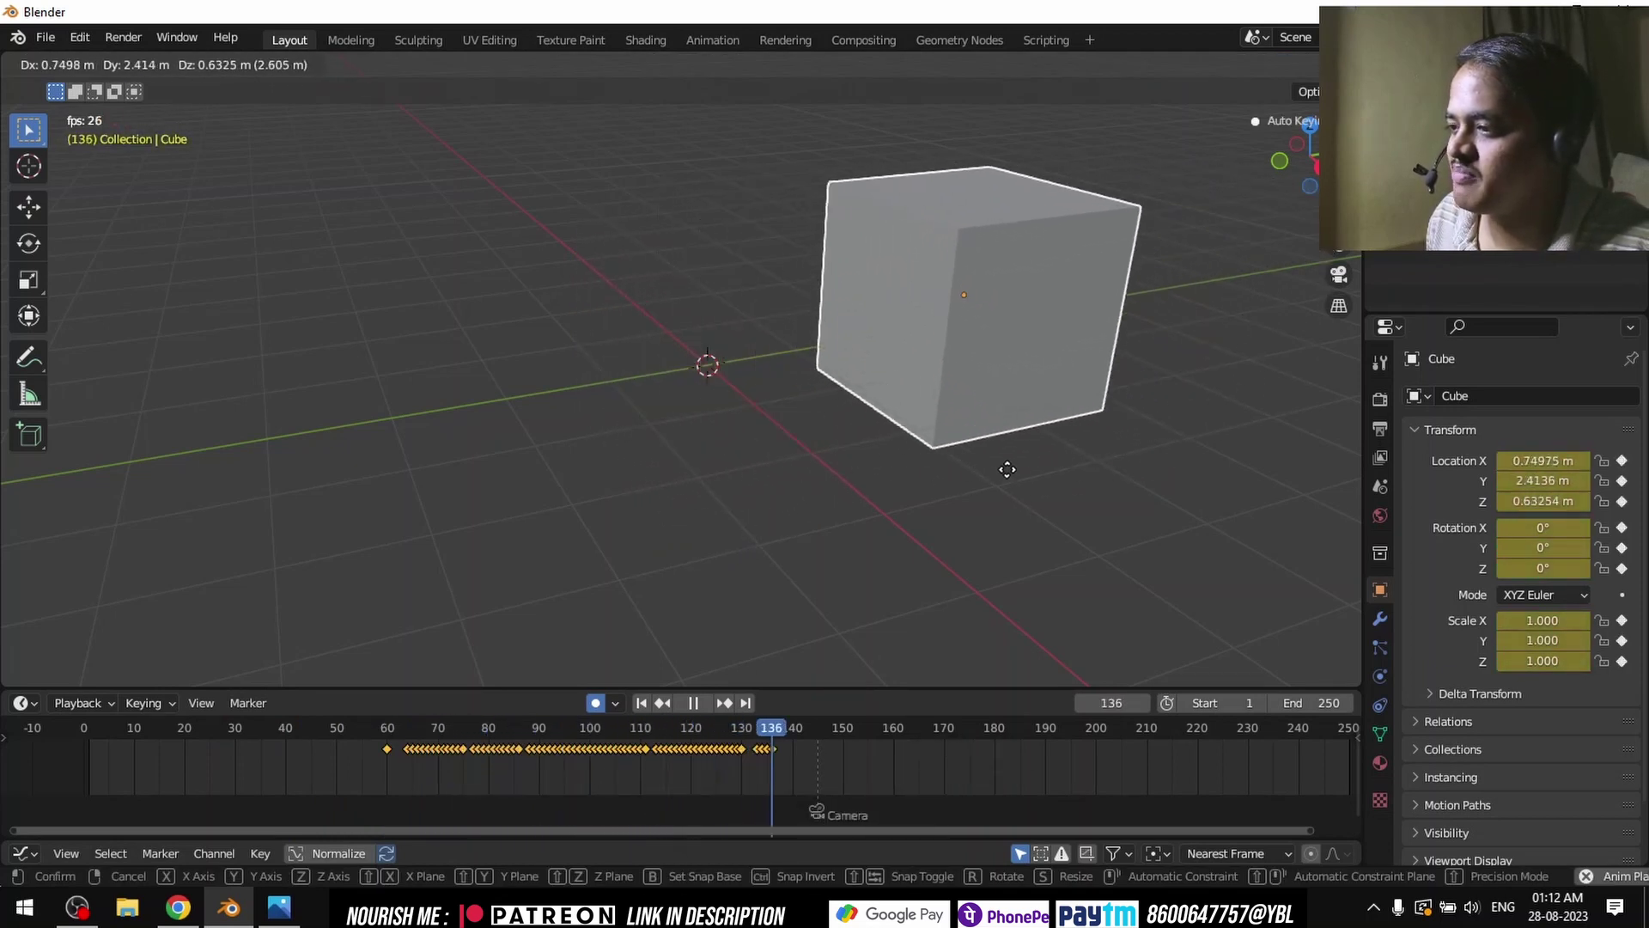
pyautogui.click(1227, 493)
pyautogui.press('space')
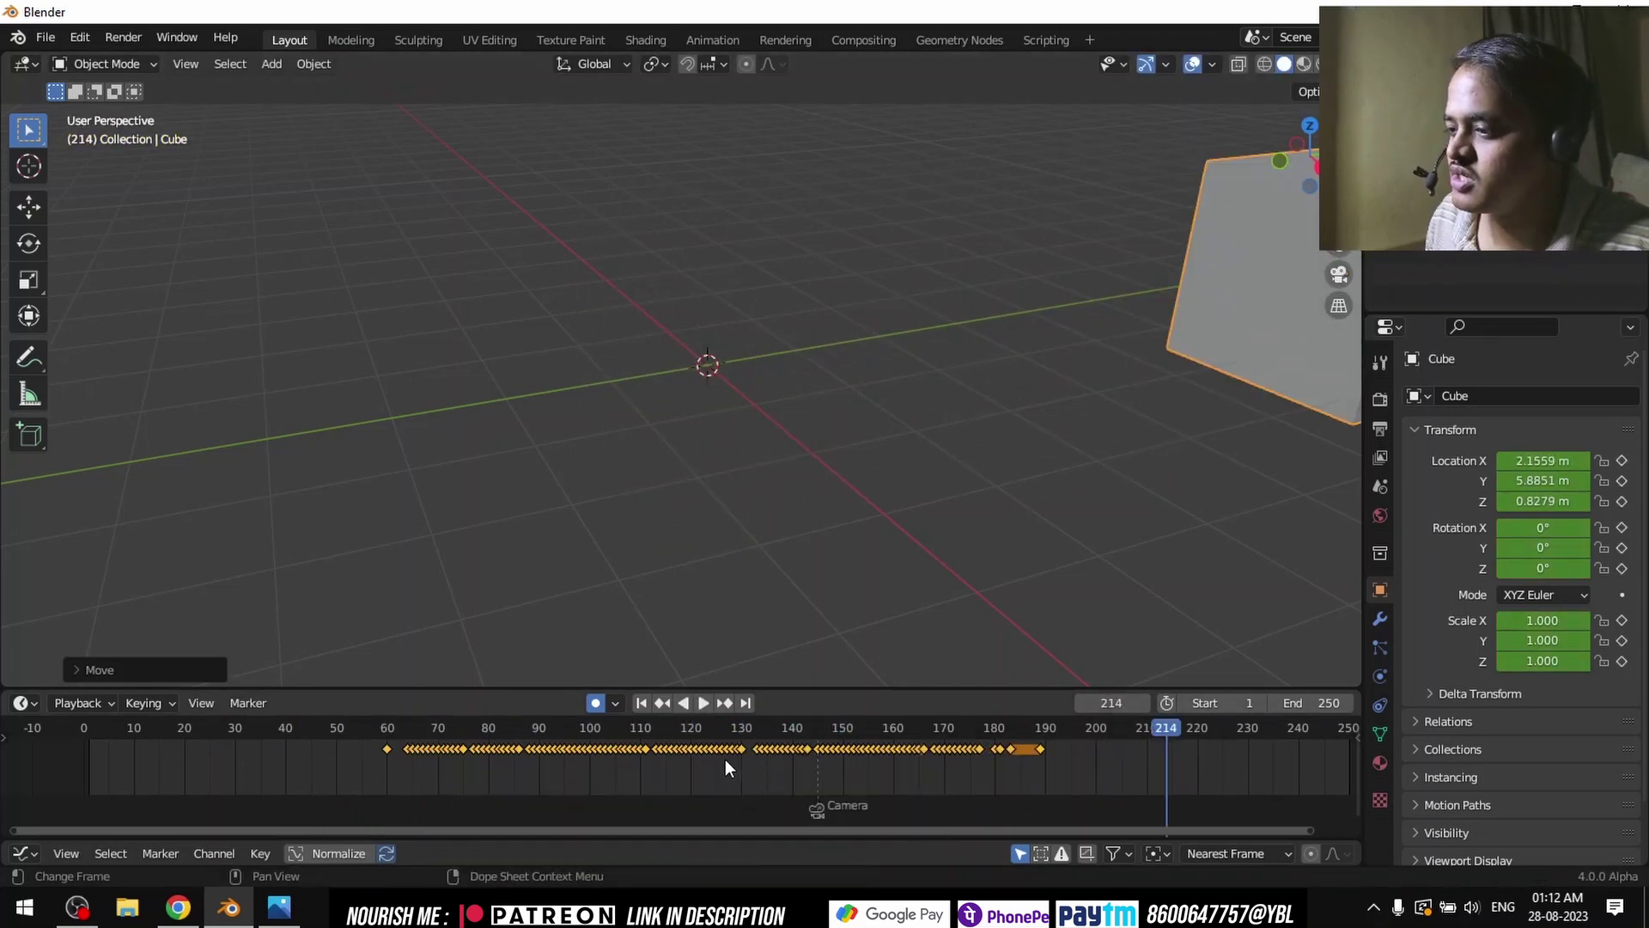
# Step: Turn Auto Keying off and replay the recorded cube motion from around frame 58
pyautogui.click(596, 703)
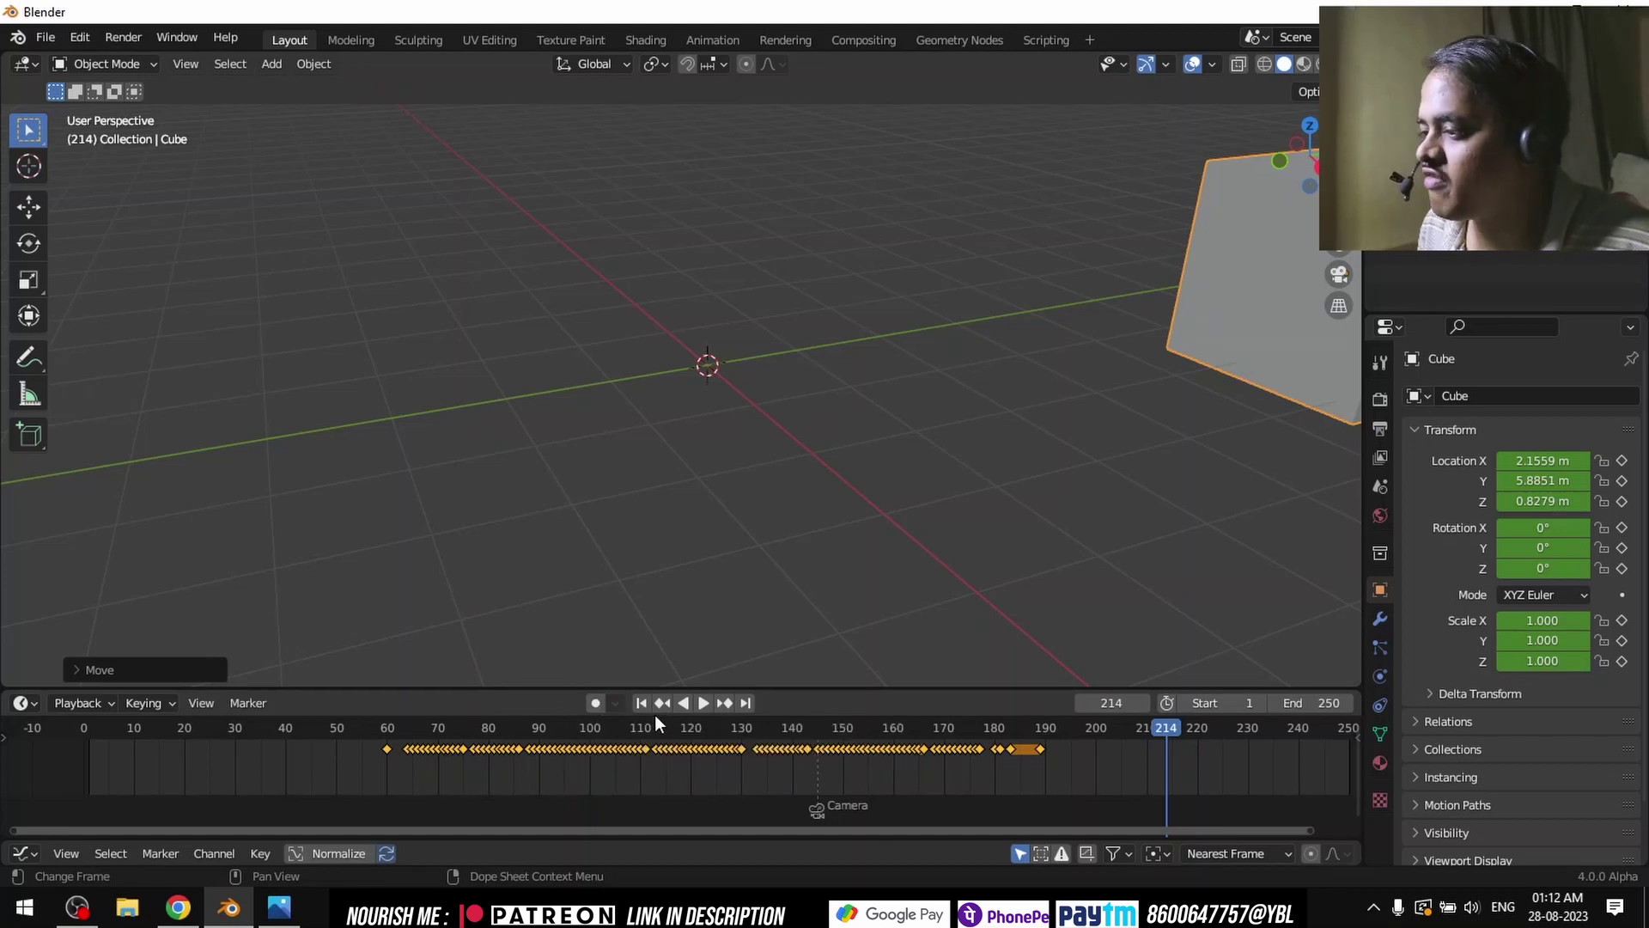
pyautogui.hotkey('shift', 'Left')
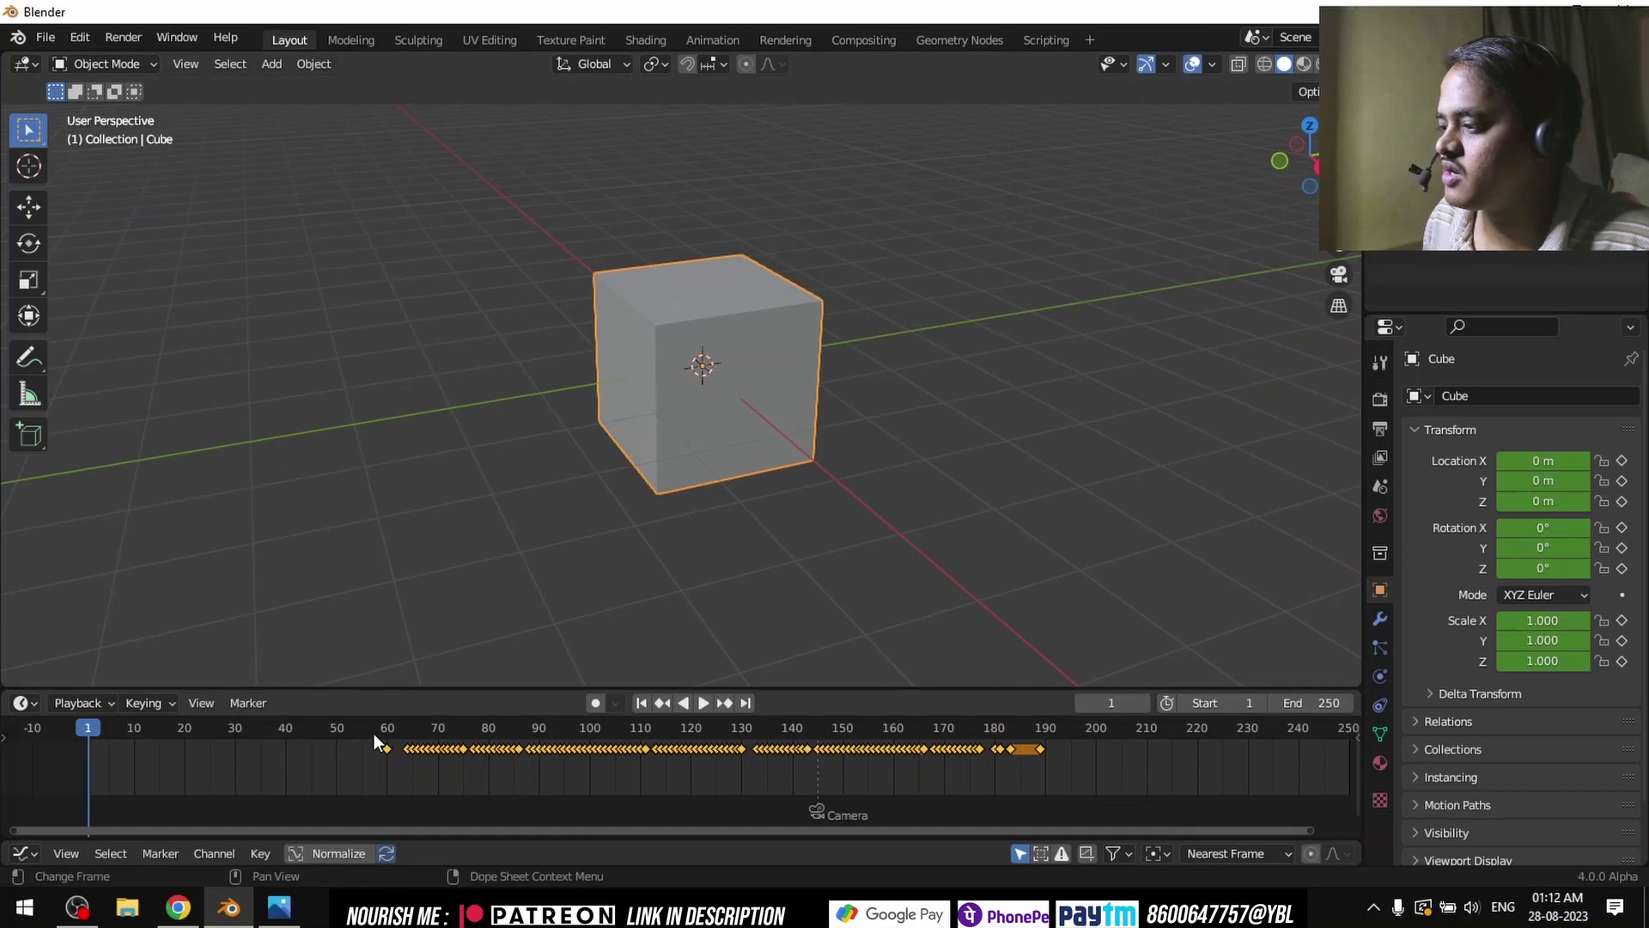
pyautogui.click(379, 736)
pyautogui.press('space')
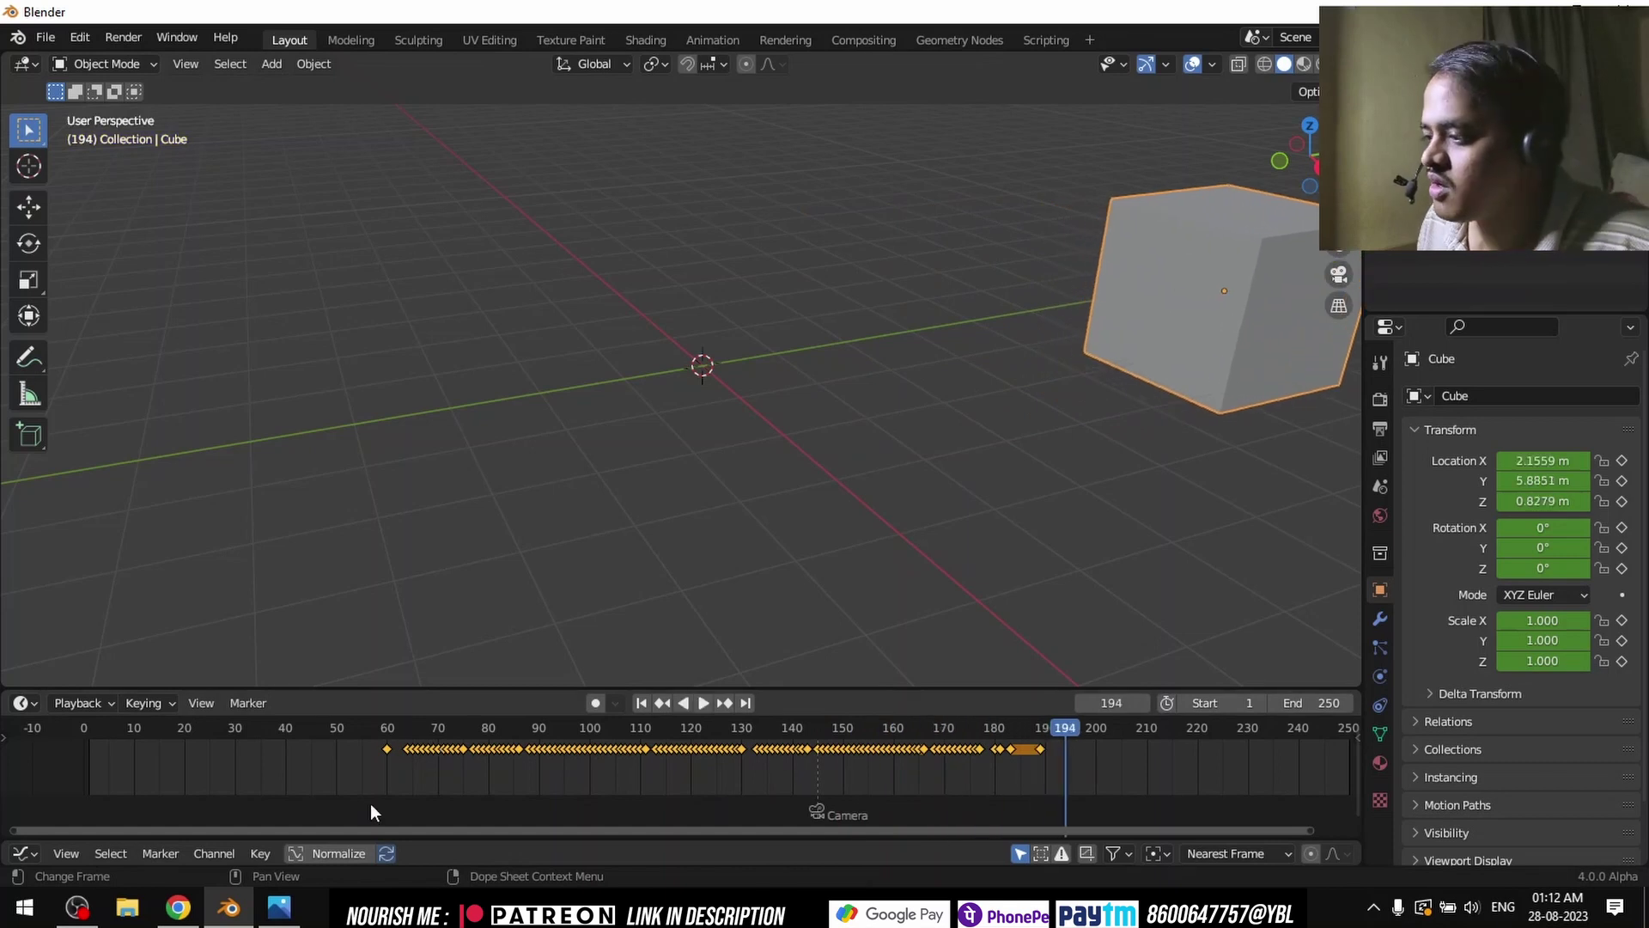
pyautogui.press('Escape')
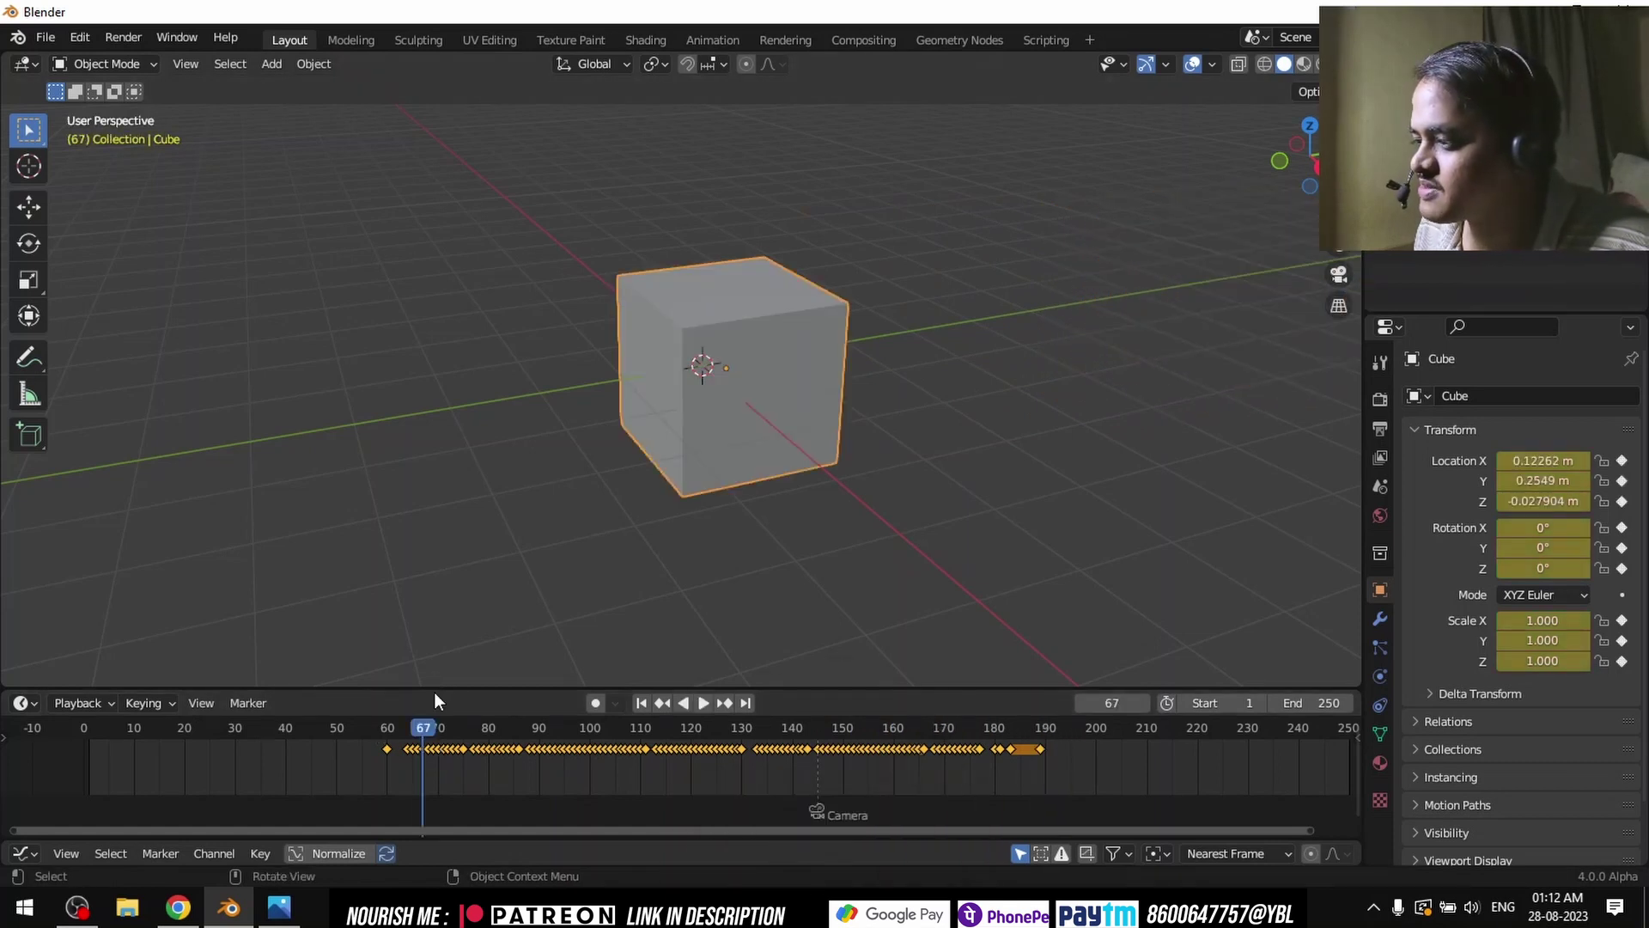
# Step: Enlarge the timeline and turn the new lower area into a Graph Editor
pyautogui.moveTo(435, 692); pyautogui.dragTo(429, 473)
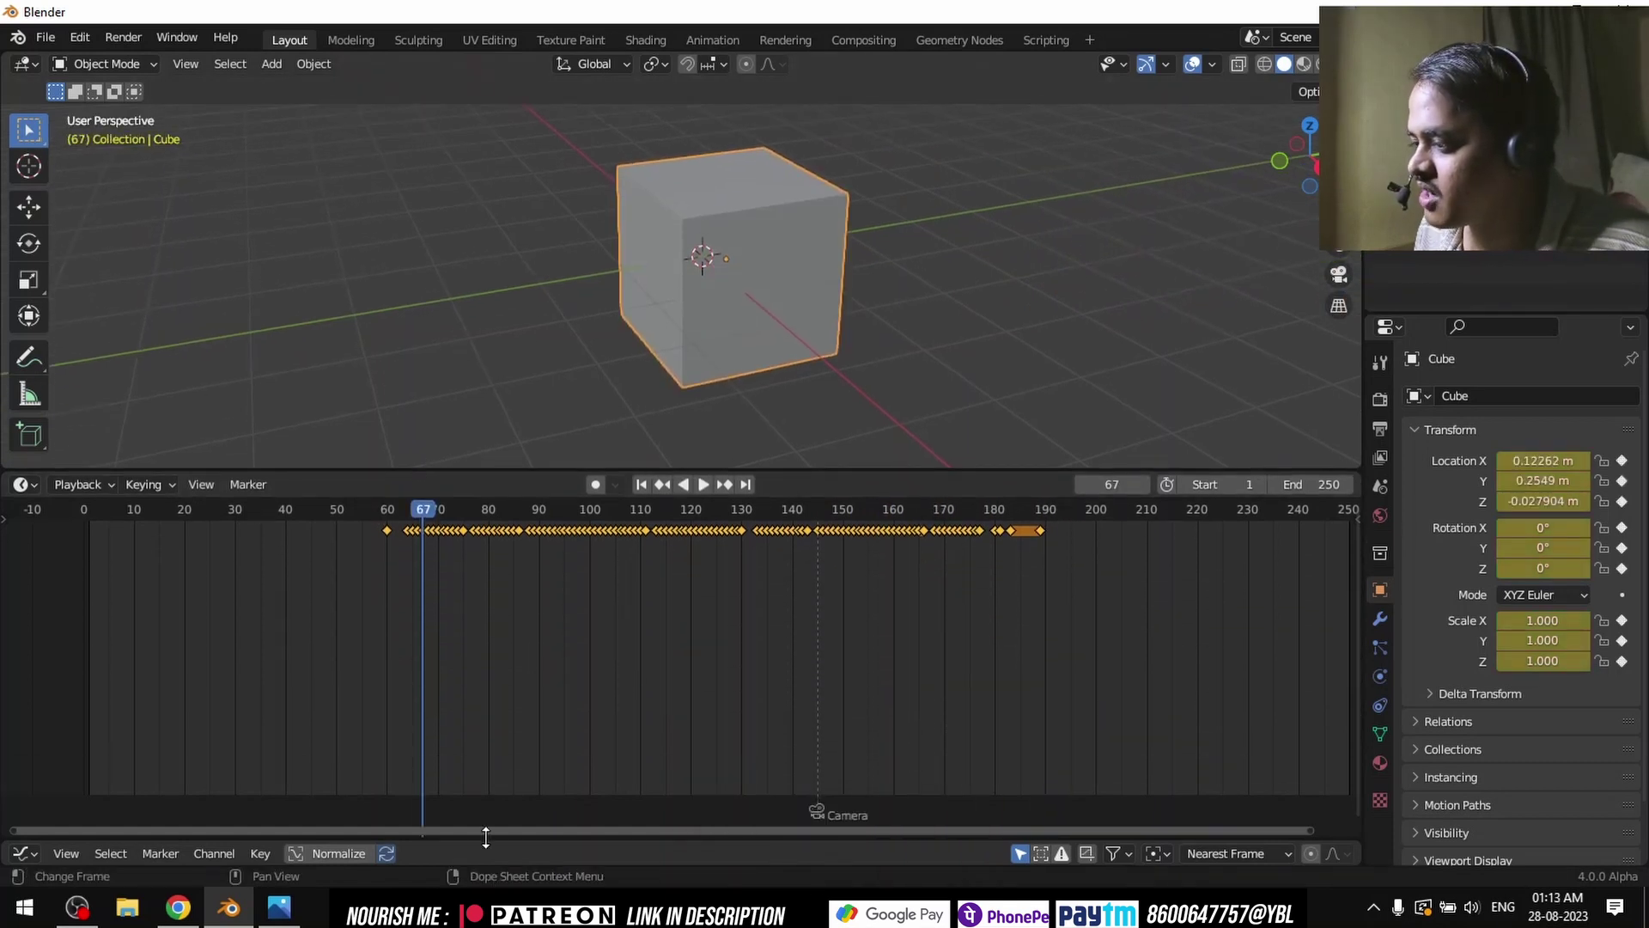
pyautogui.moveTo(485, 837); pyautogui.dragTo(472, 595)
pyautogui.click(24, 608)
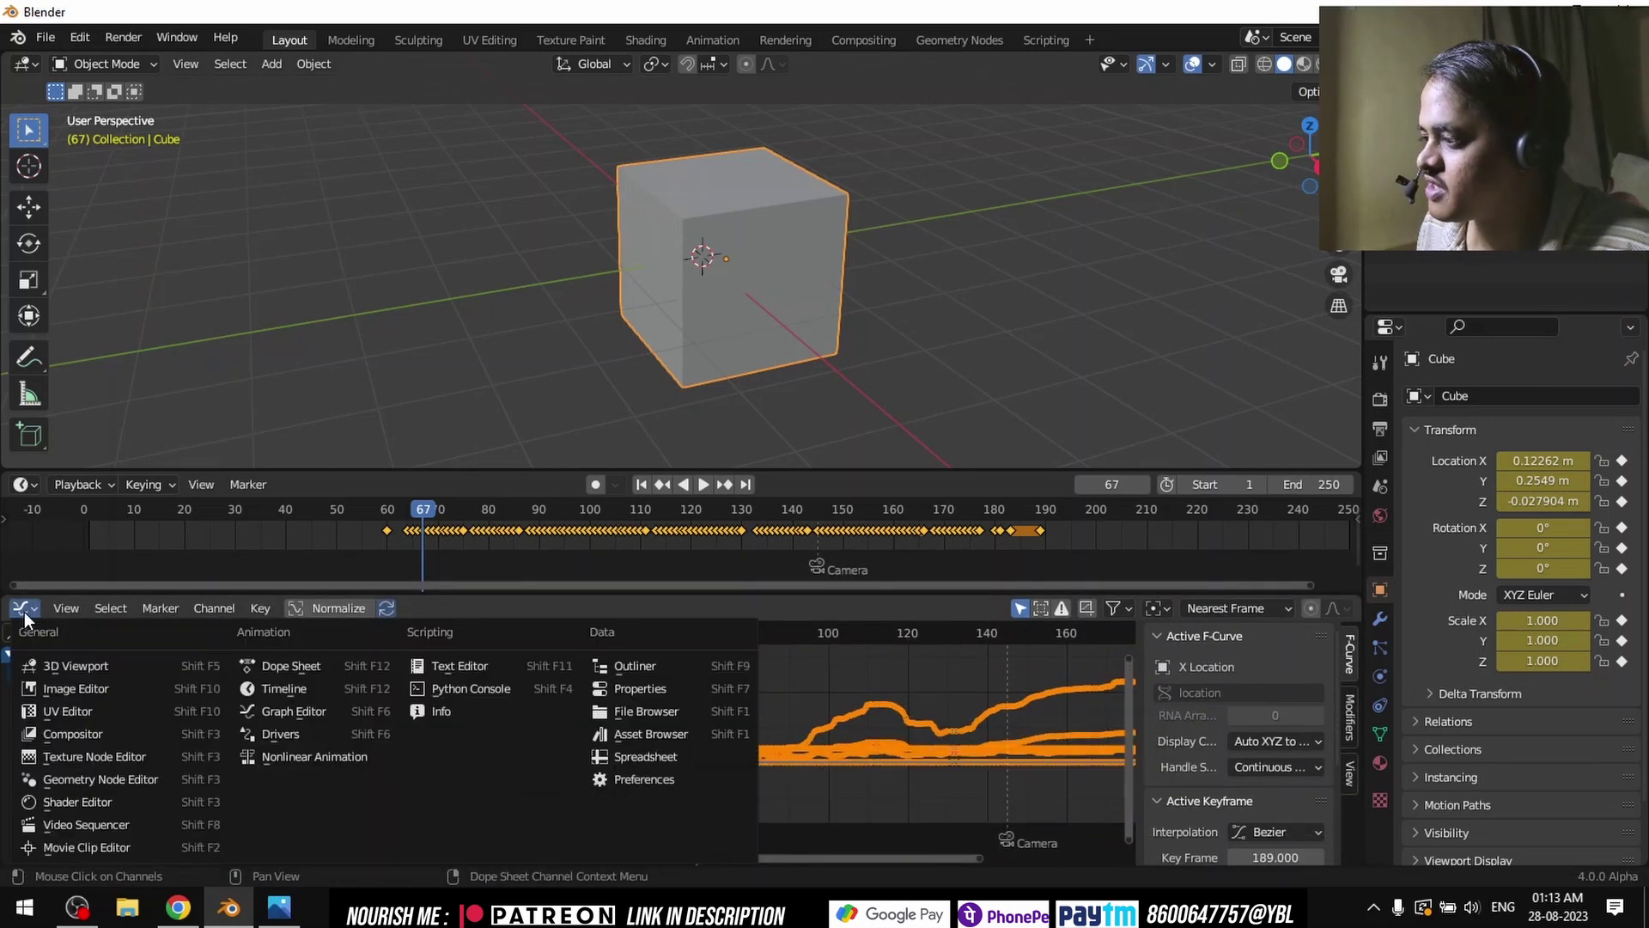
pyautogui.click(306, 713)
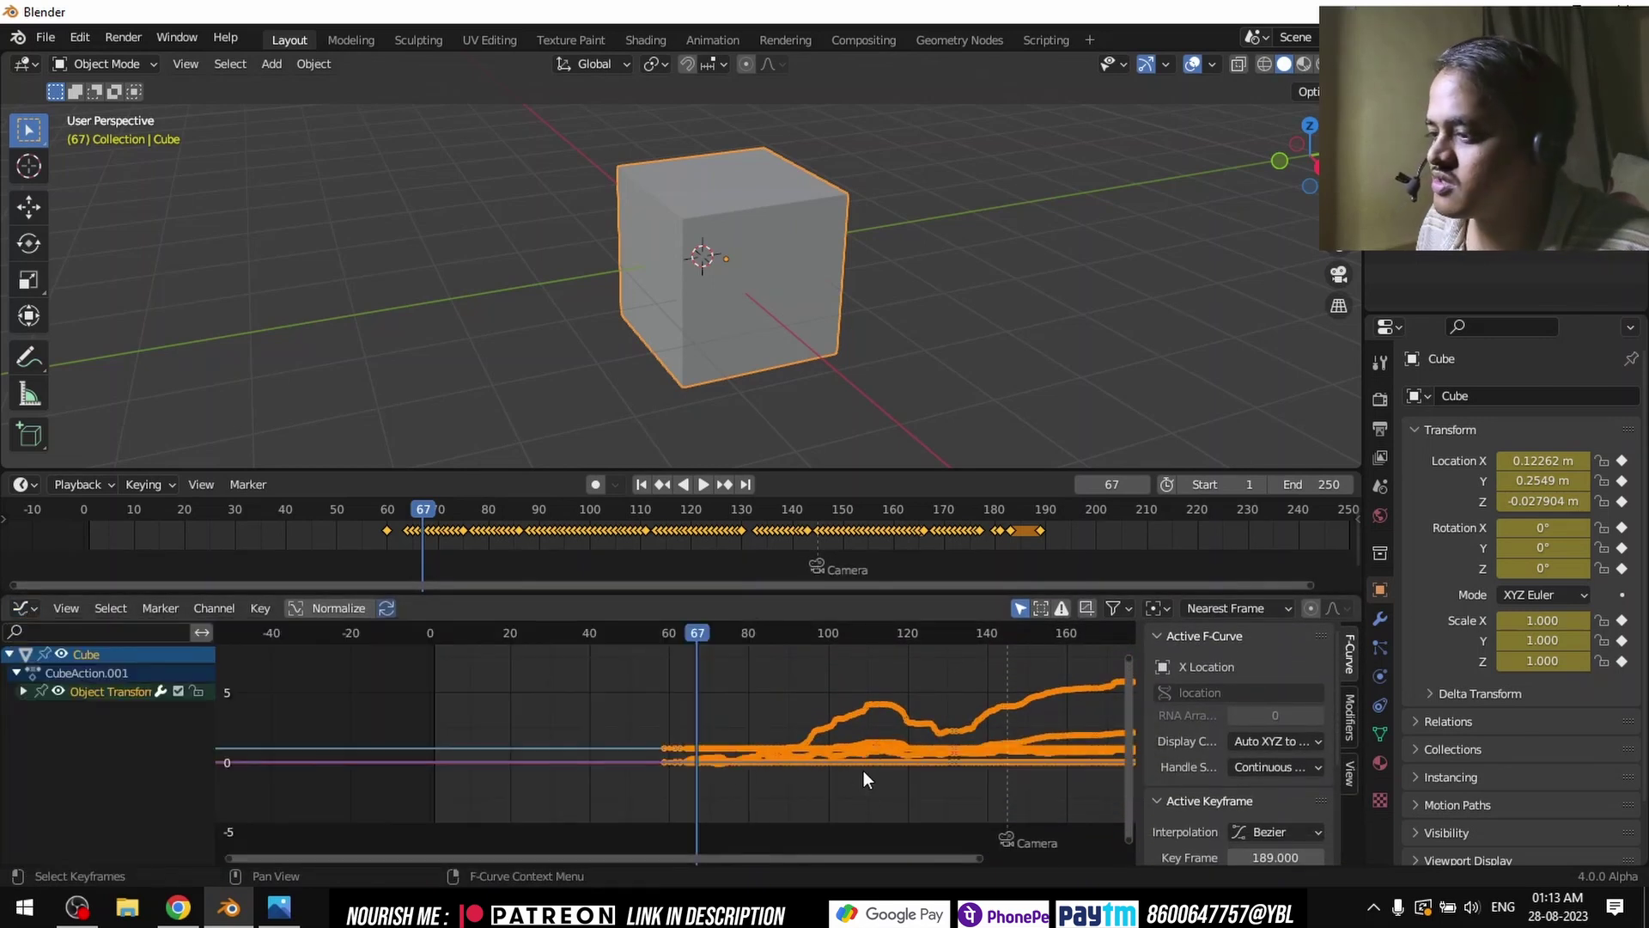
pyautogui.click(864, 782)
pyautogui.keyDown('ctrl'); pyautogui.moveTo(865, 794); pyautogui.dragTo(646, 761, button='middle'); pyautogui.keyUp('ctrl')
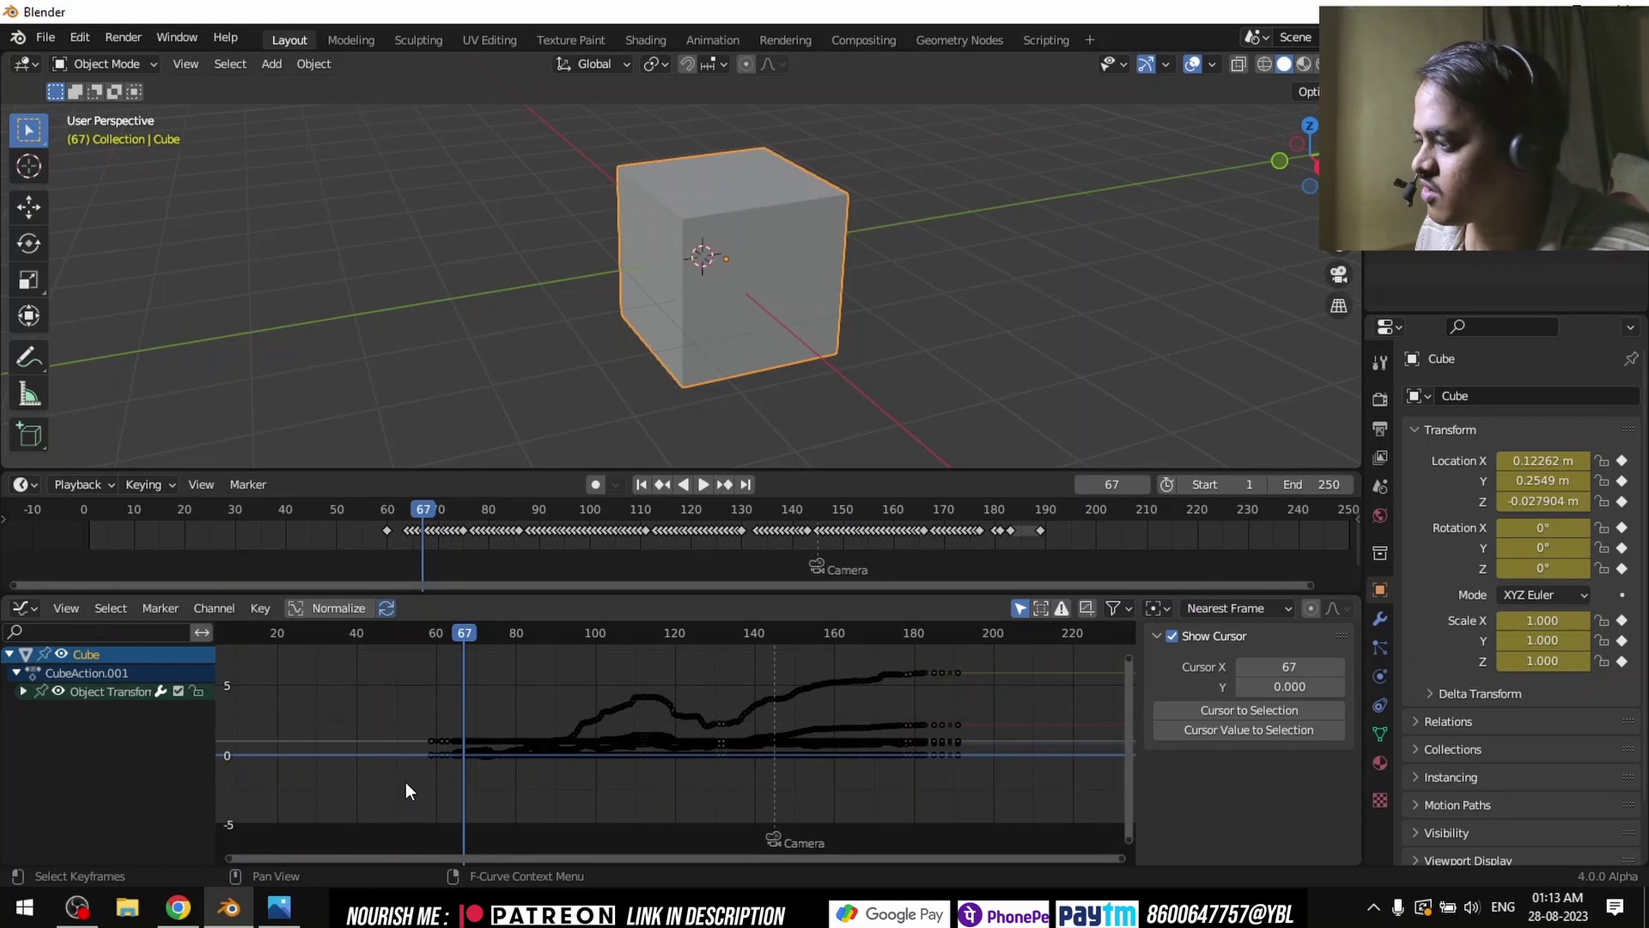
# Step: Hide every Object Transform curve except X Location, frame it with Home, and box-select the middle keys
pyautogui.click(23, 692)
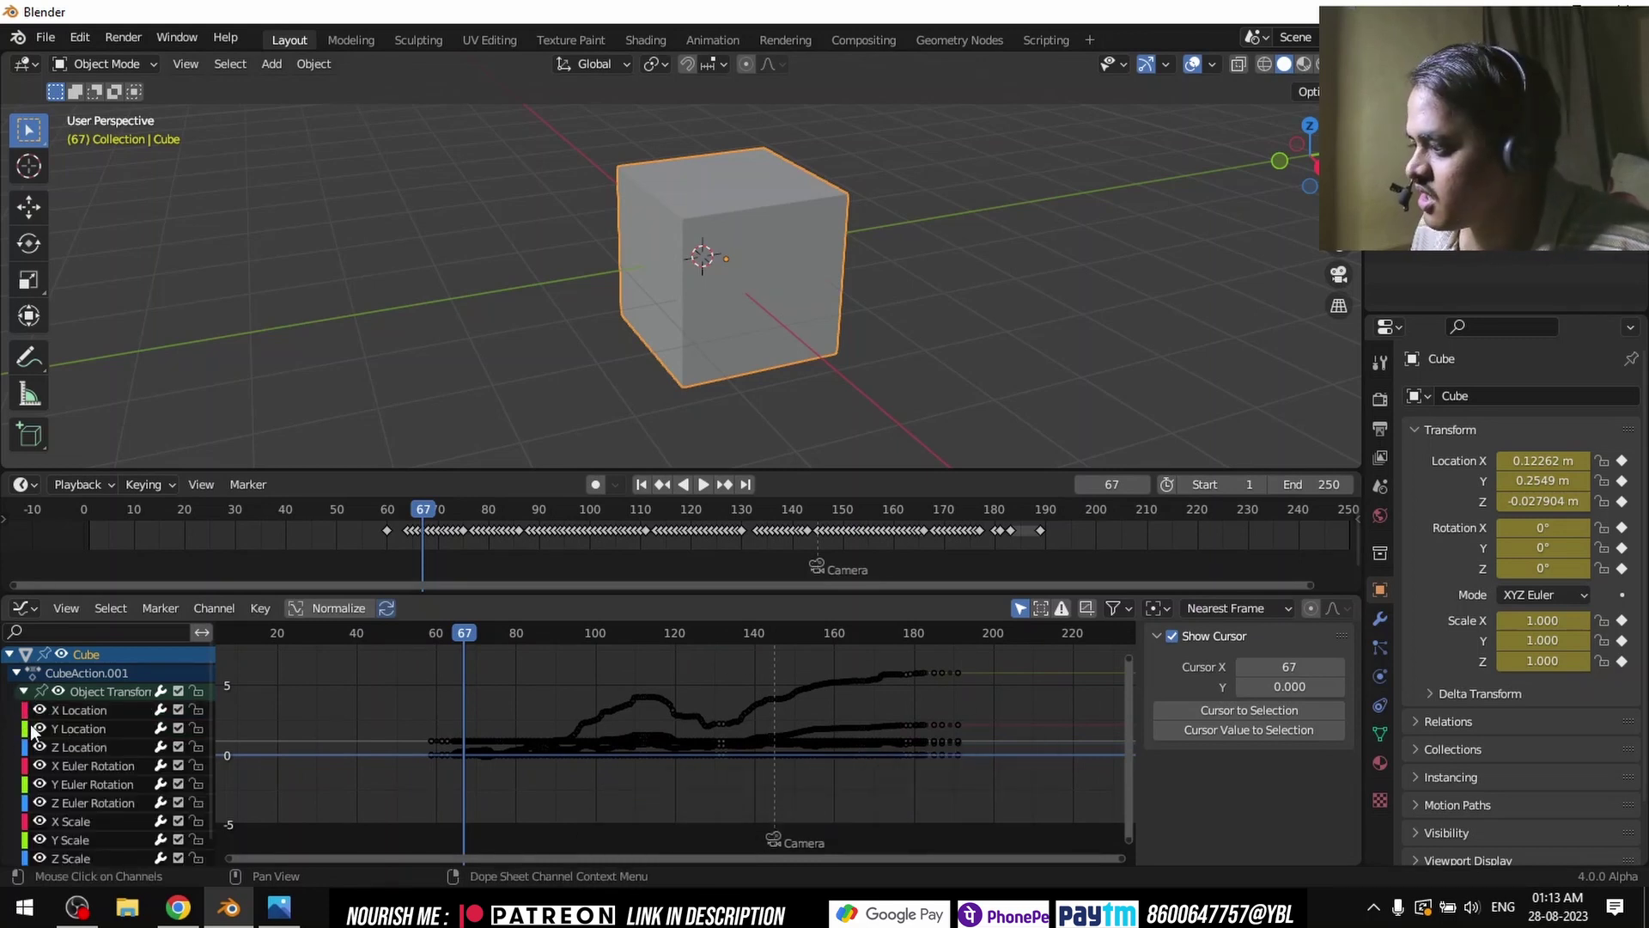
pyautogui.click(39, 729)
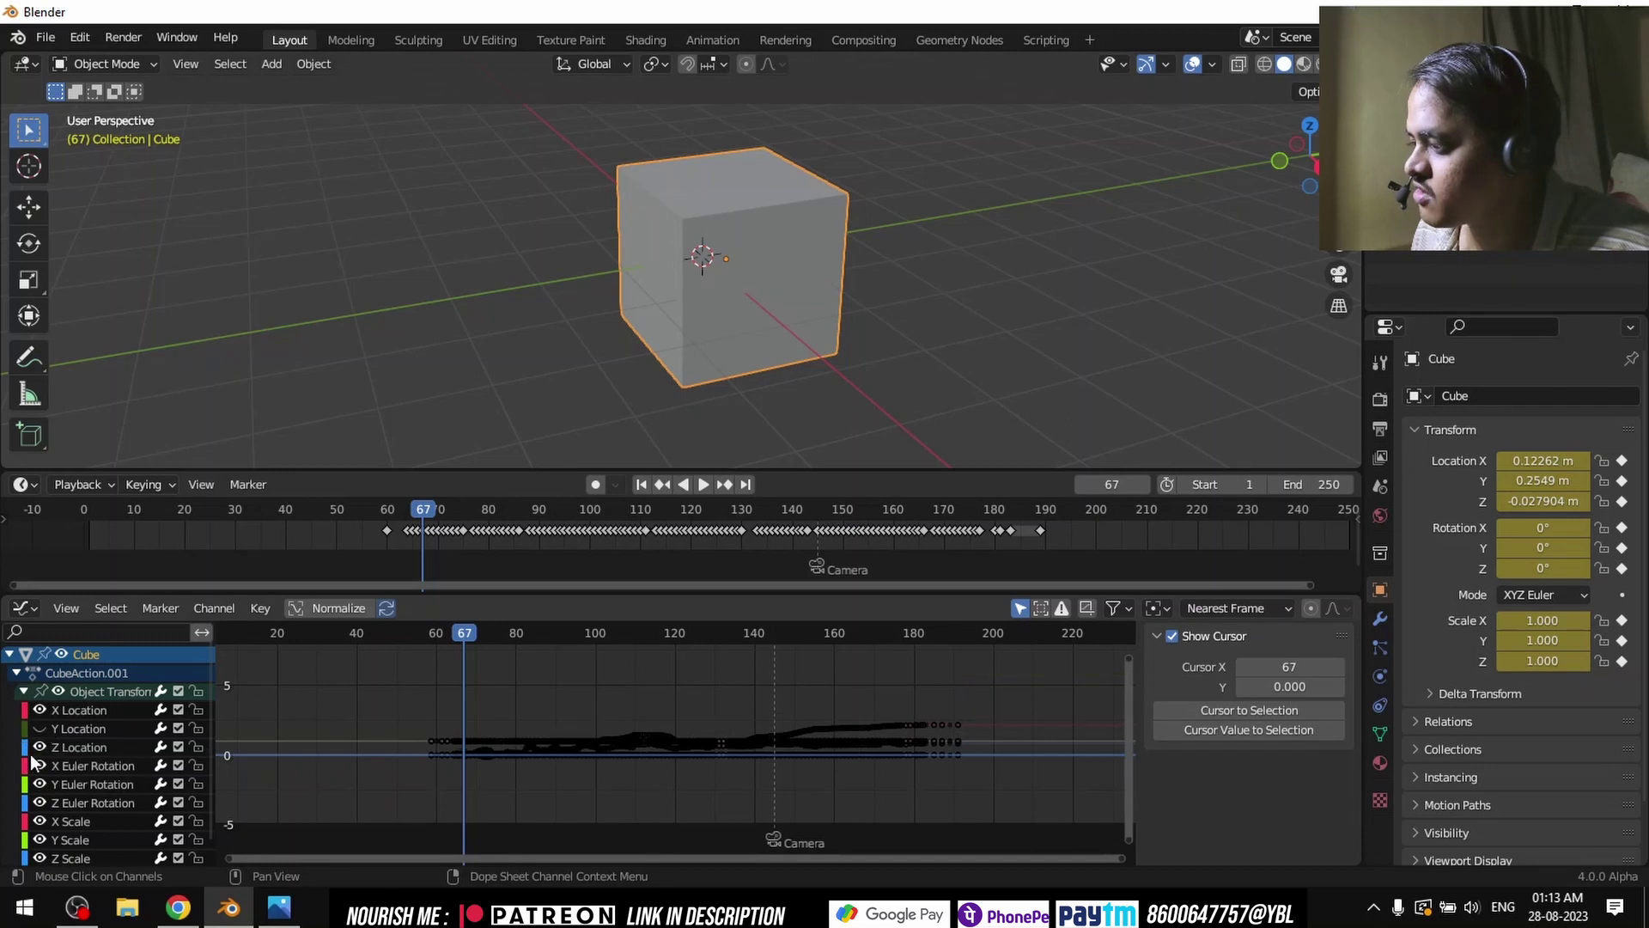
pyautogui.click(39, 748)
pyautogui.moveTo(40, 766); pyautogui.dragTo(39, 859)
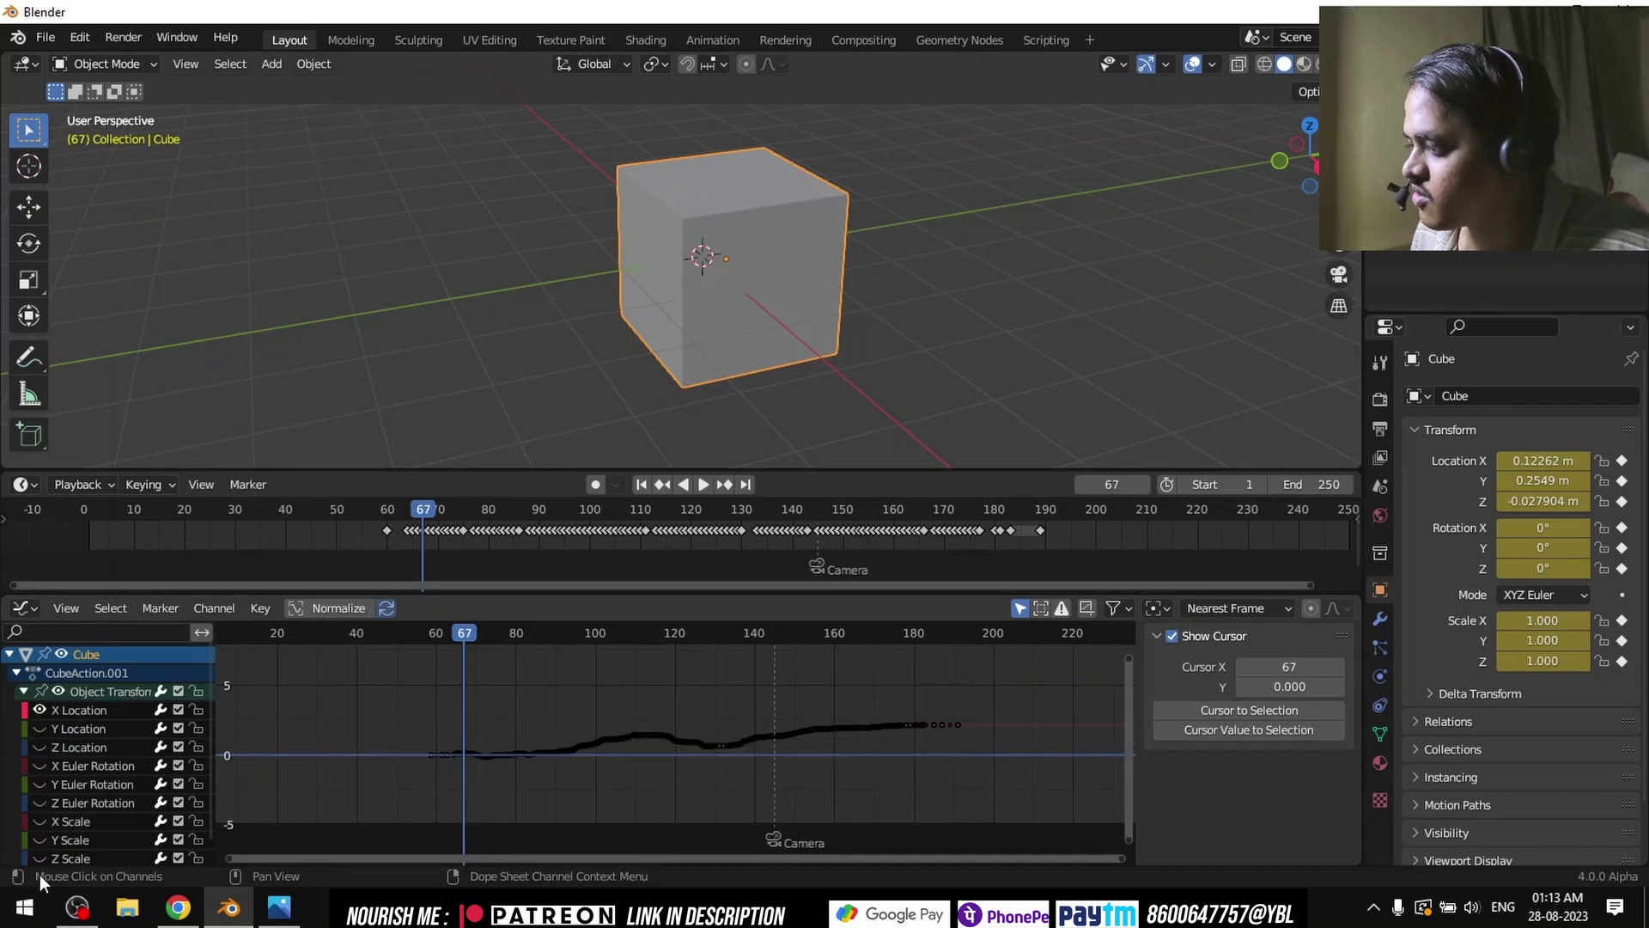
pyautogui.scroll(2, 694, 744)
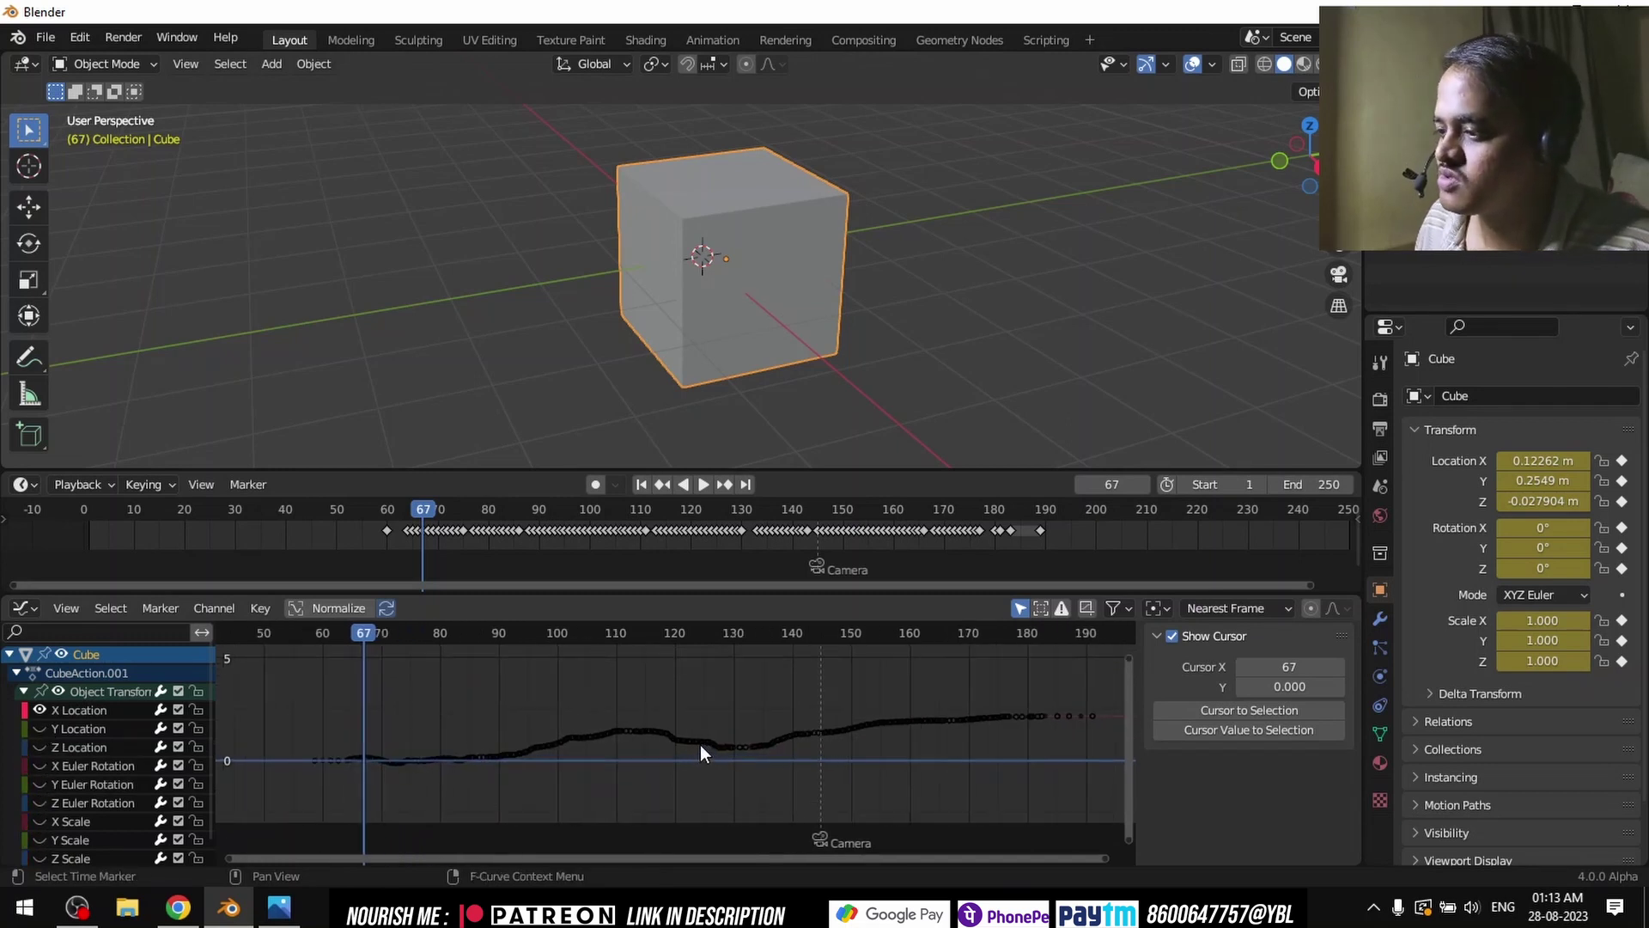
pyautogui.click(75, 711)
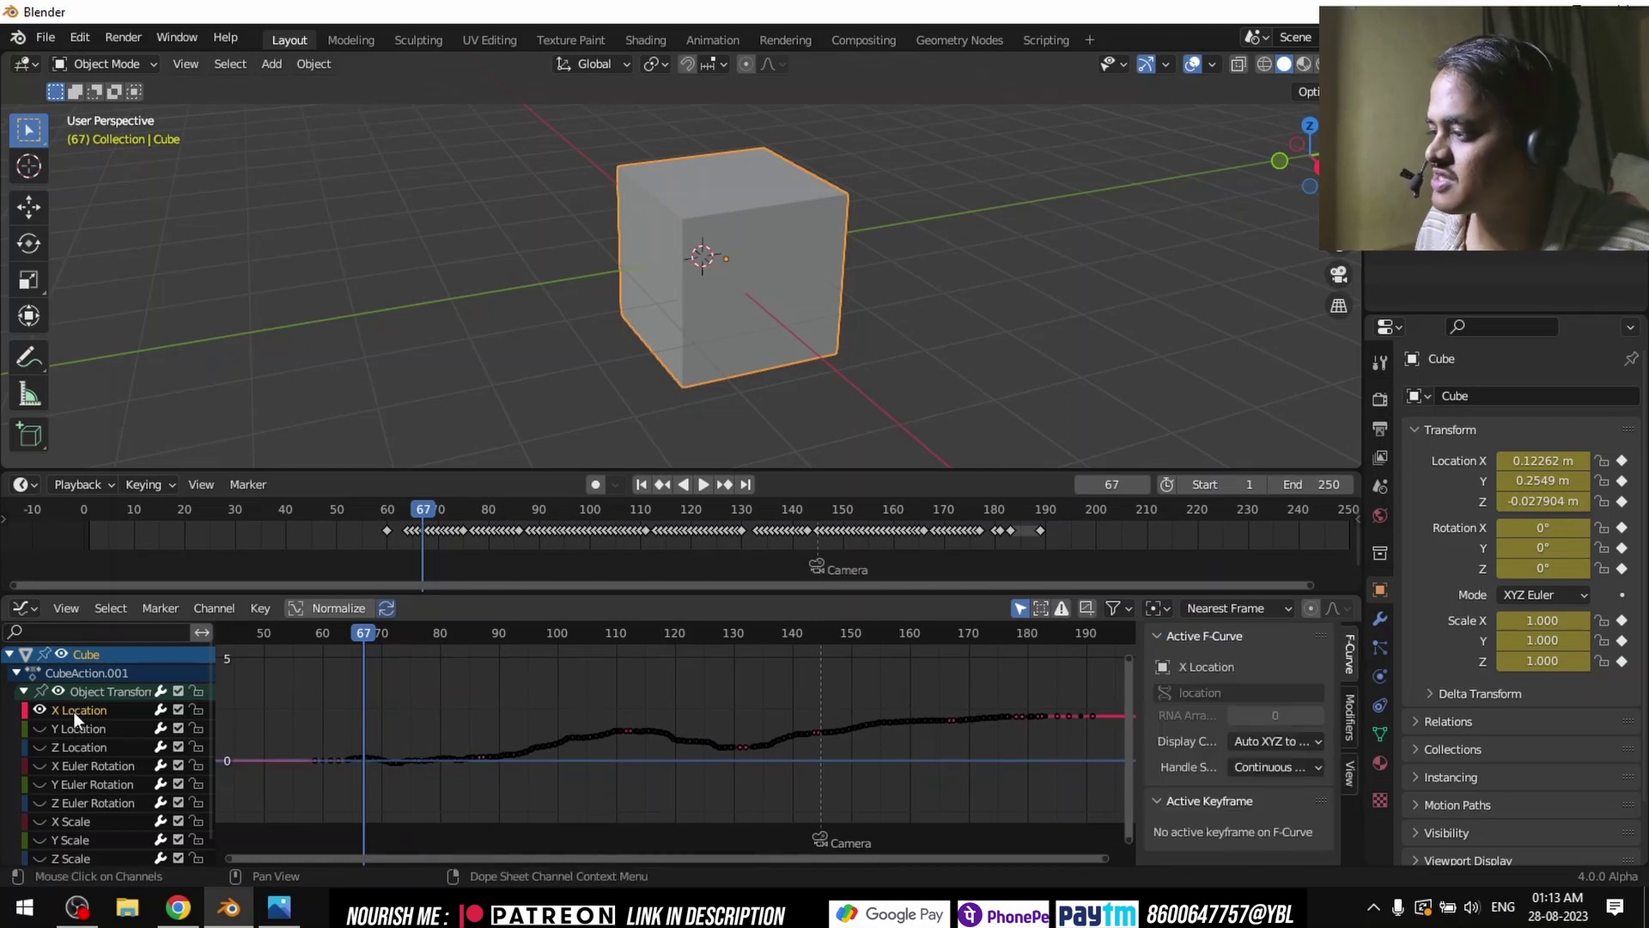
pyautogui.press('space')
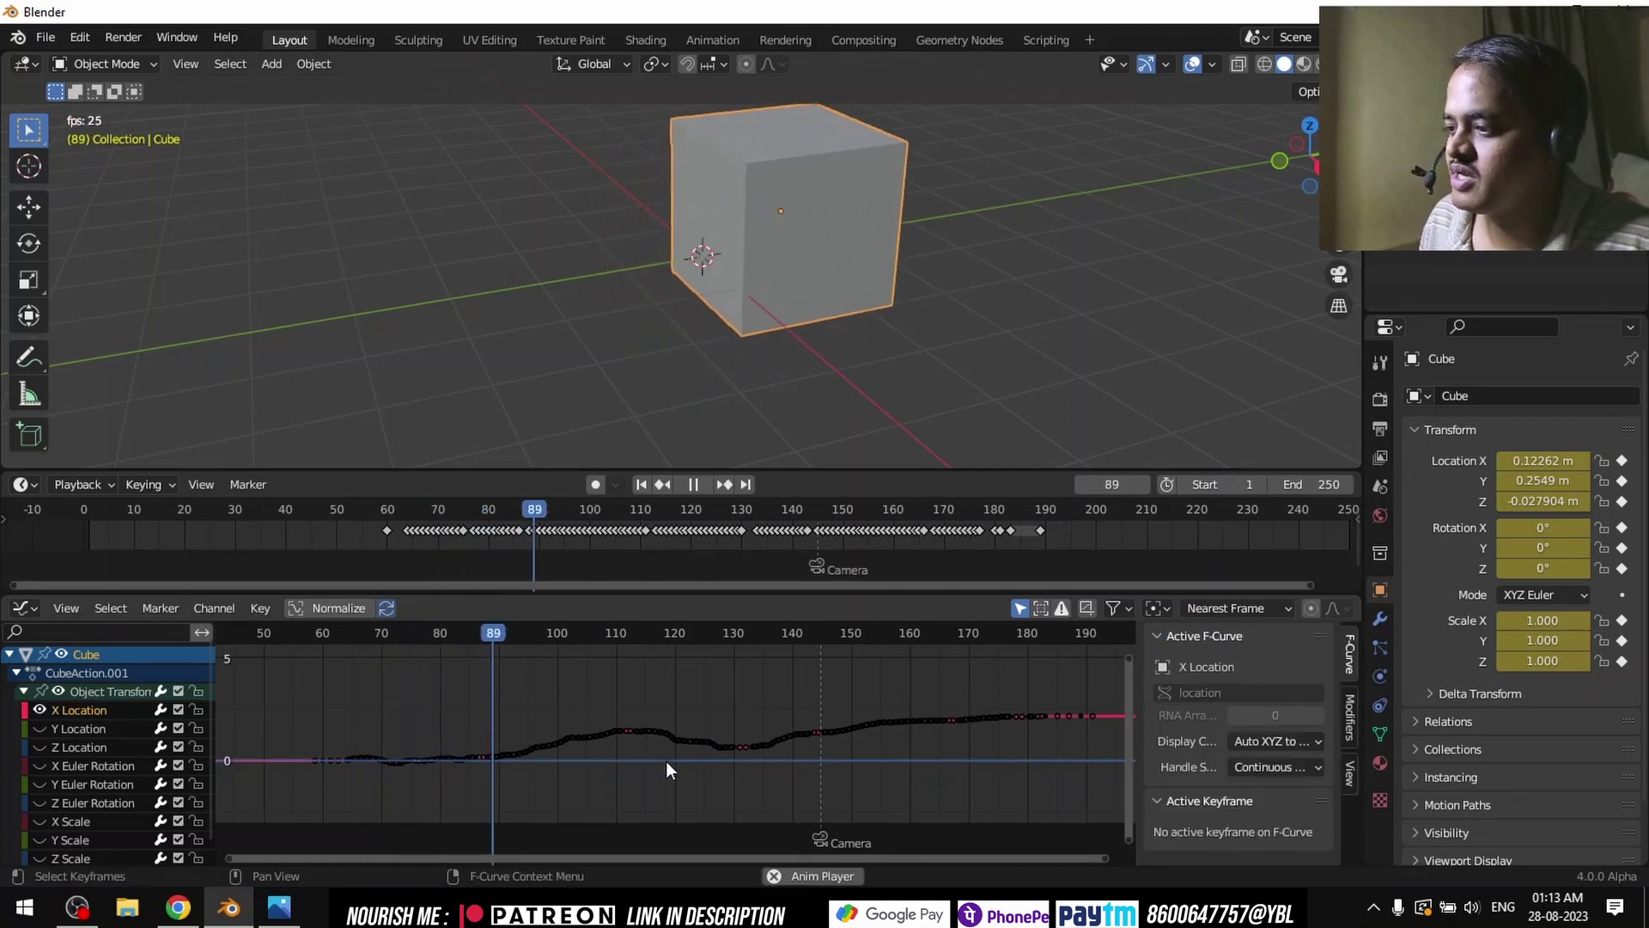
pyautogui.press('Home')
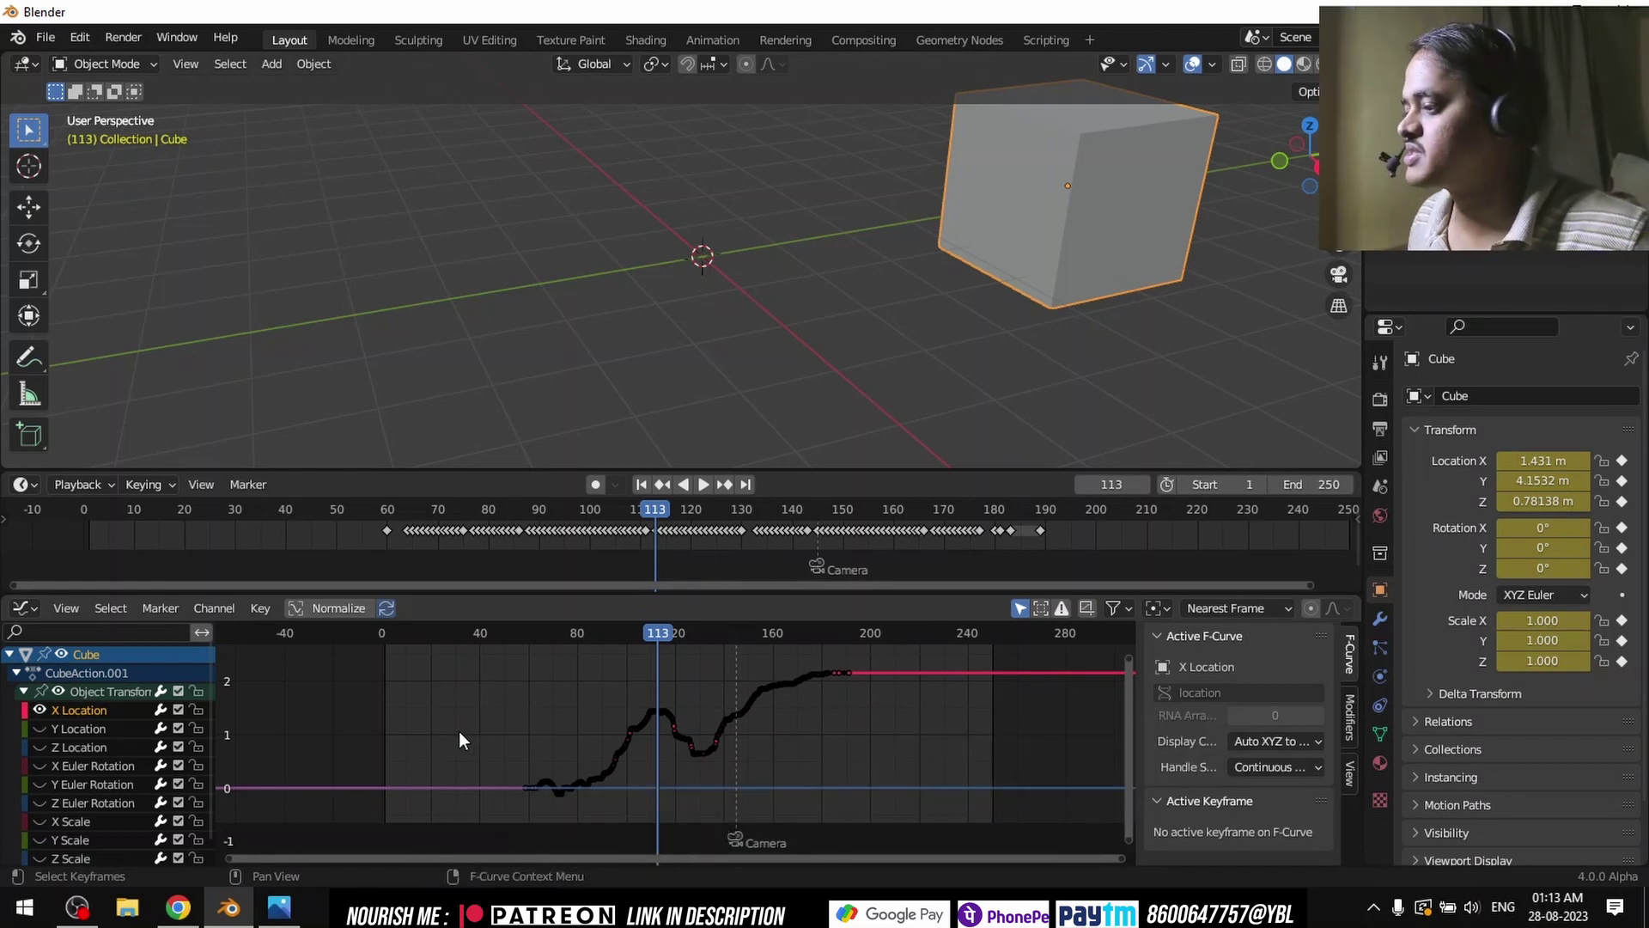
pyautogui.moveTo(624, 669); pyautogui.dragTo(758, 769)
# Step: Apply Key > Blend > Match Slope to the selected middle keys and confirm the blend factor
pyautogui.click(261, 608)
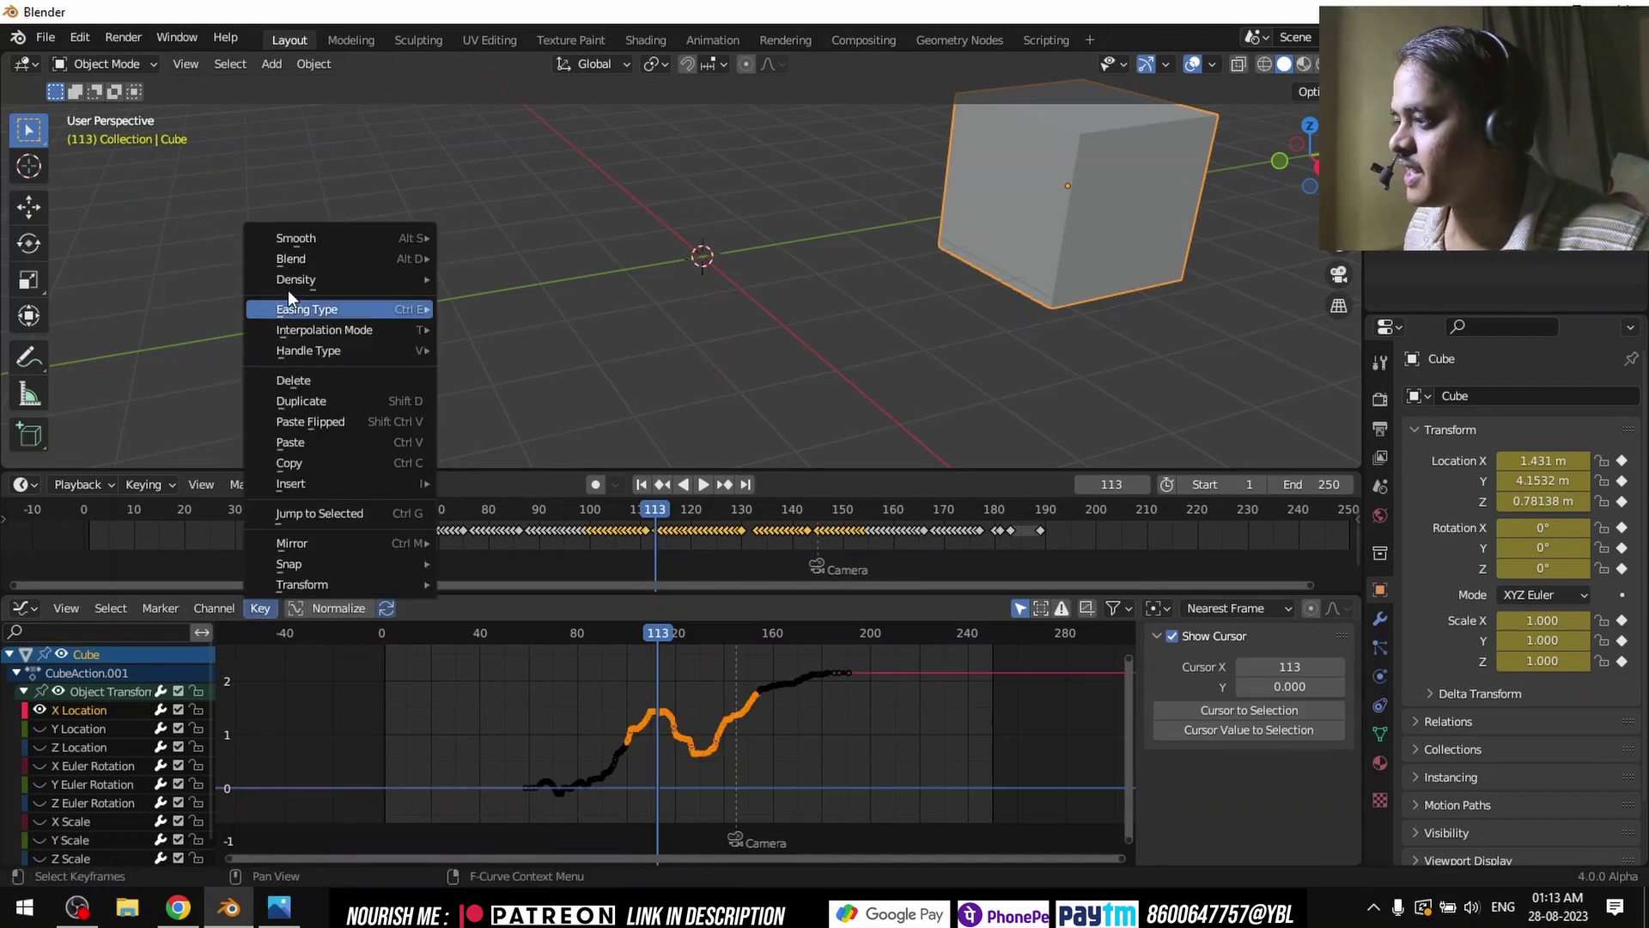
pyautogui.moveTo(291, 260)
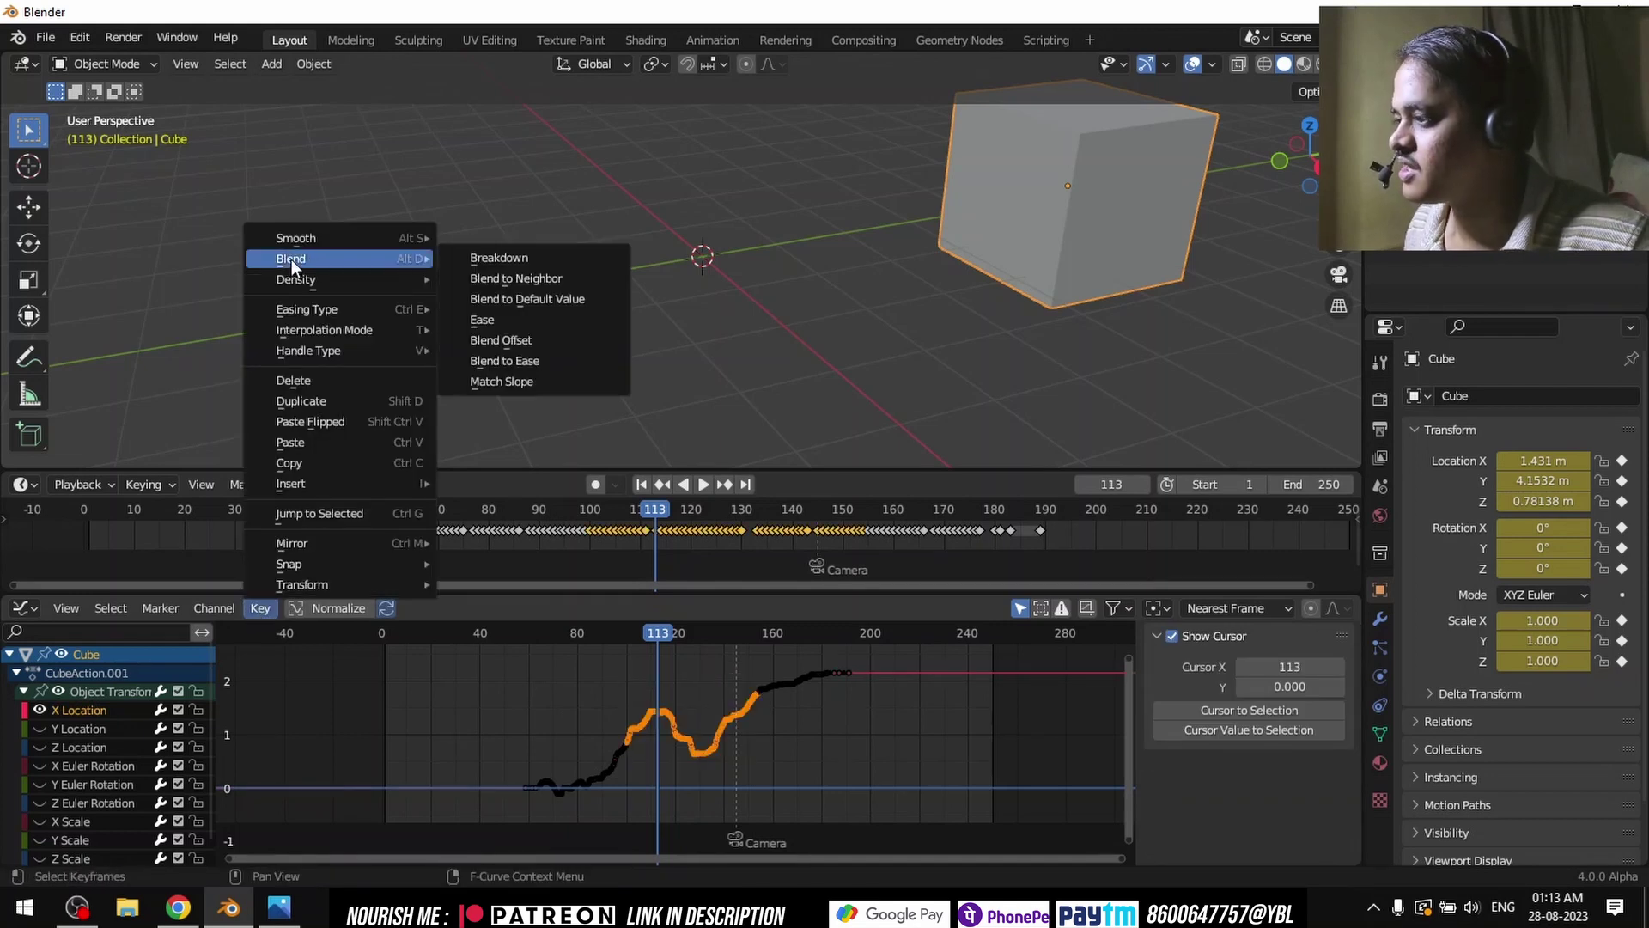
pyautogui.click(497, 378)
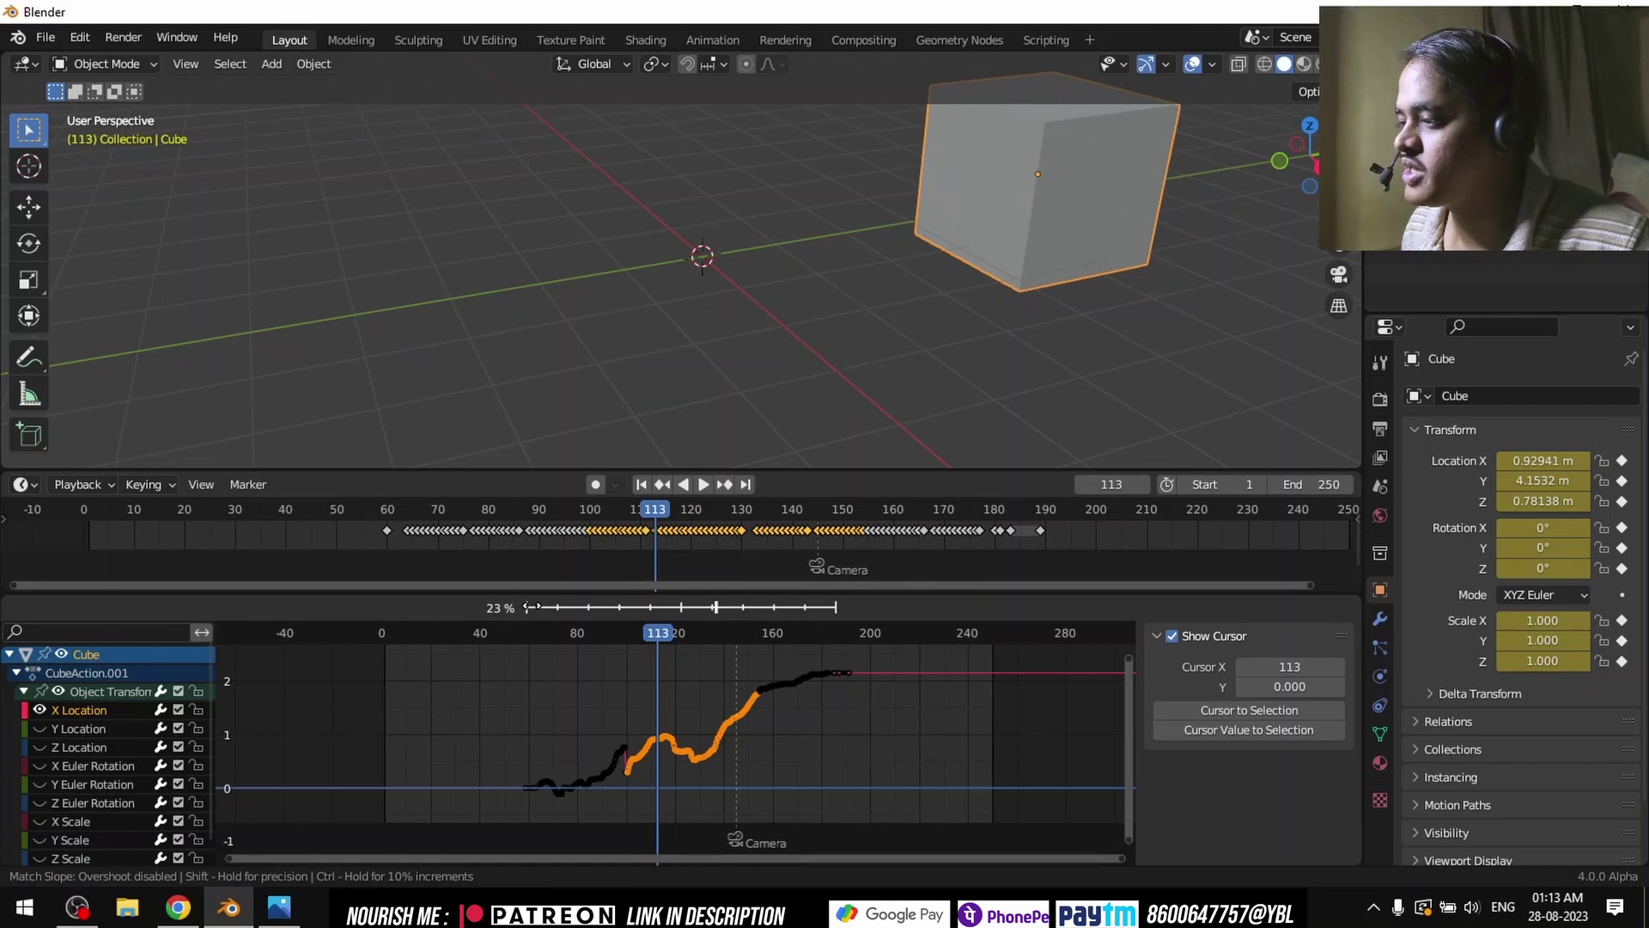
pyautogui.moveTo(596, 620)
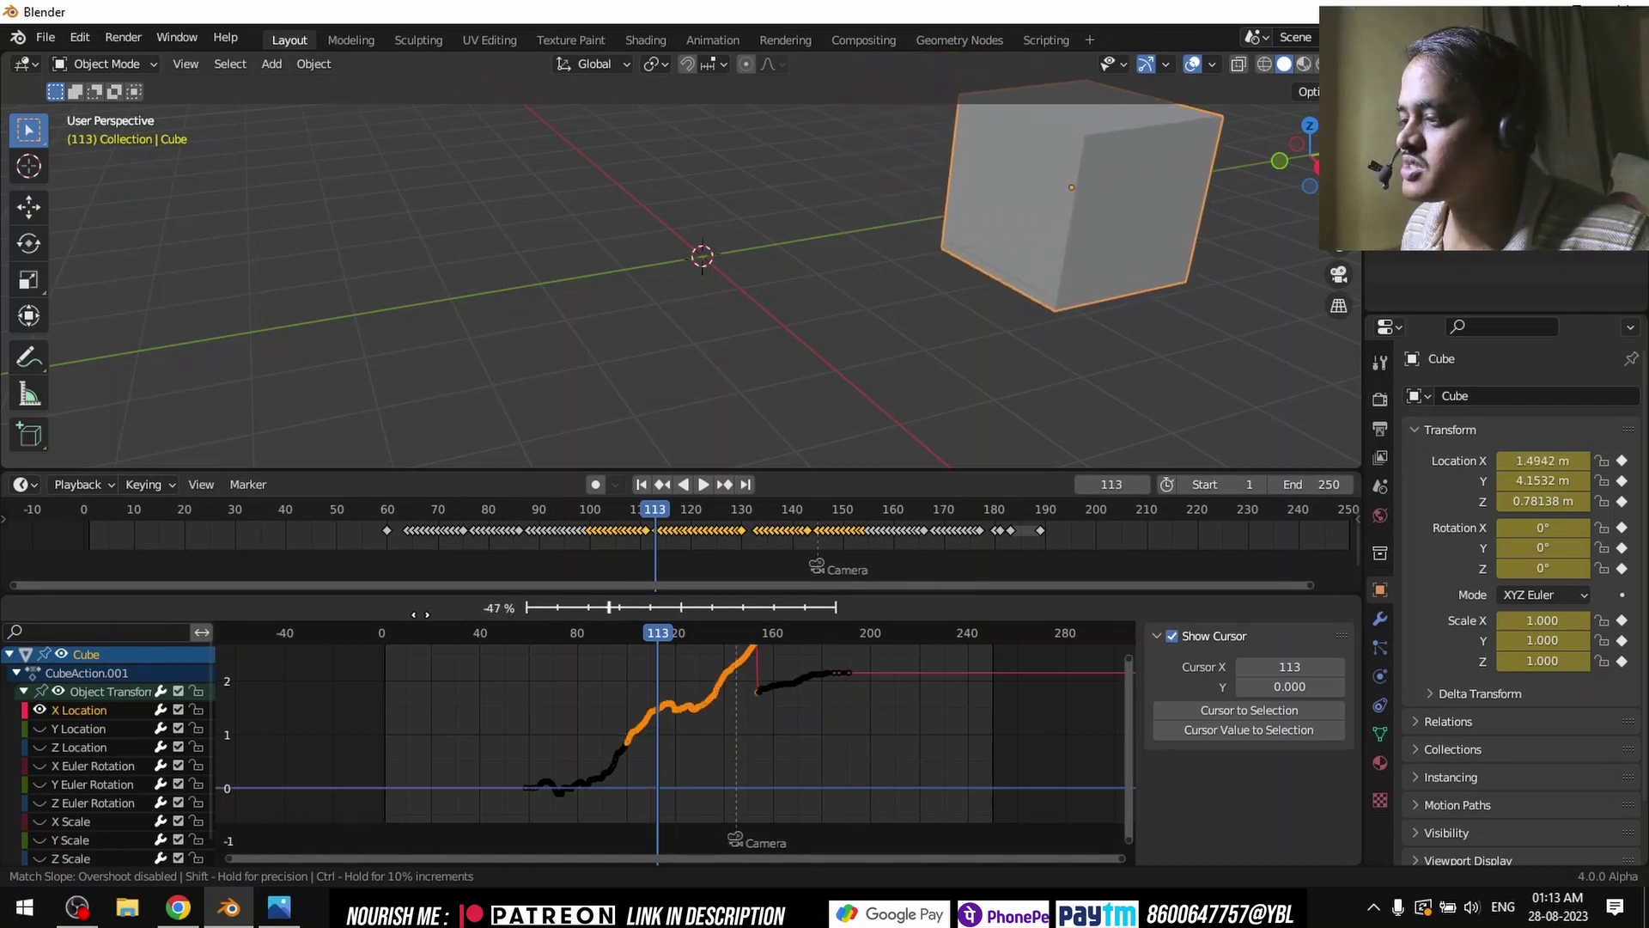
pyautogui.moveTo(359, 607)
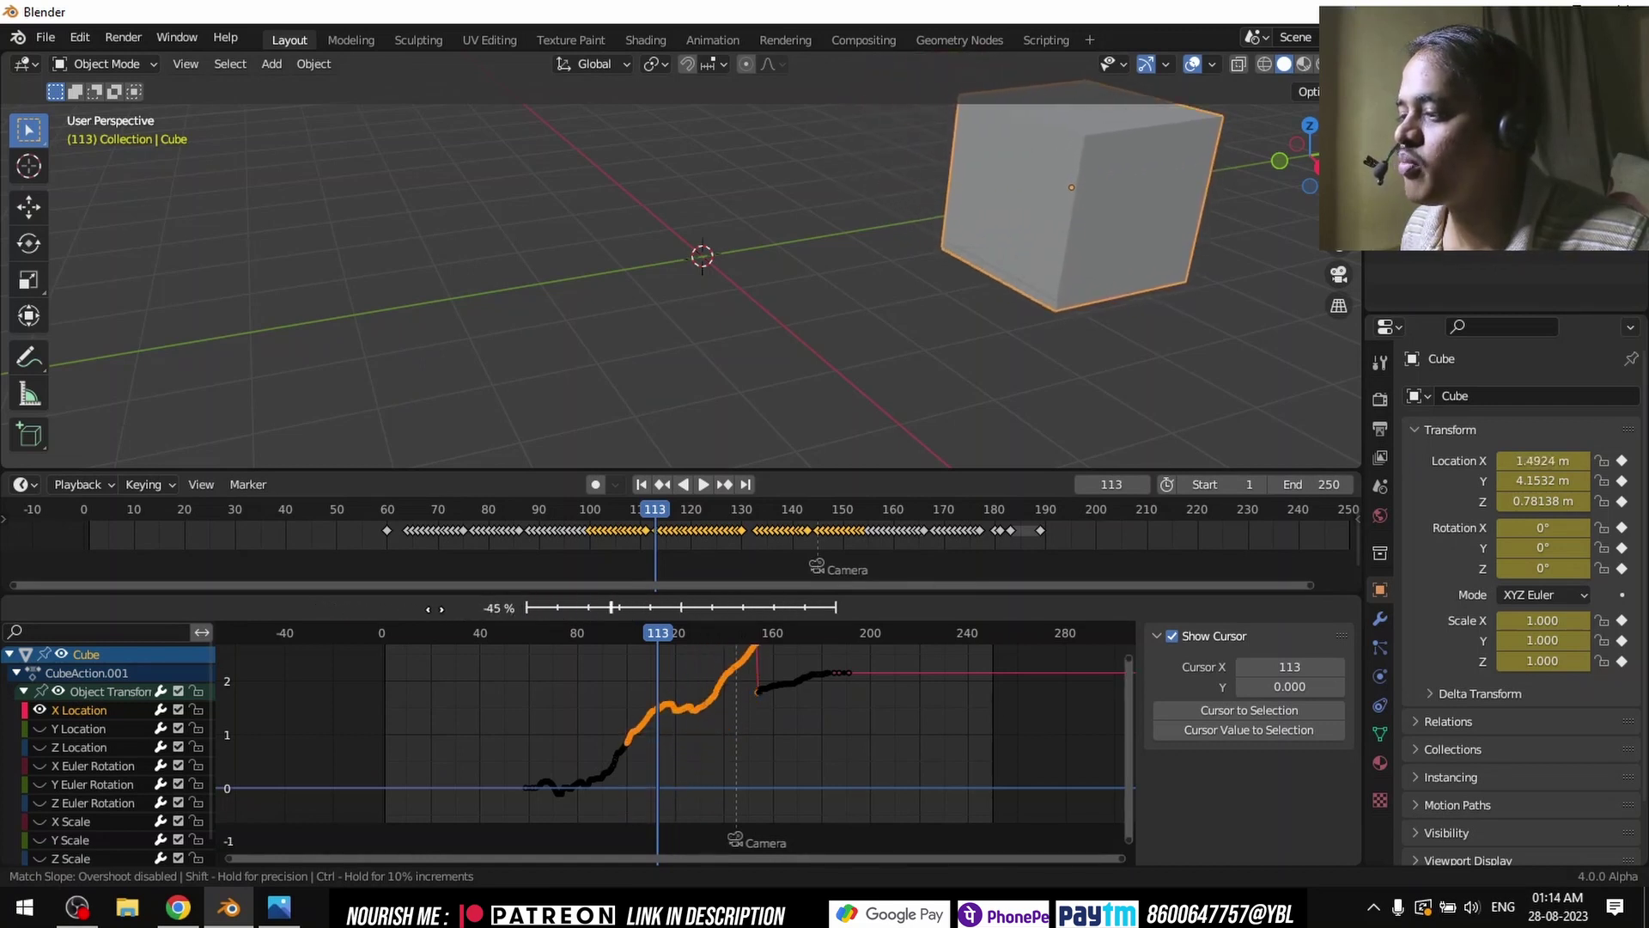
pyautogui.moveTo(673, 610)
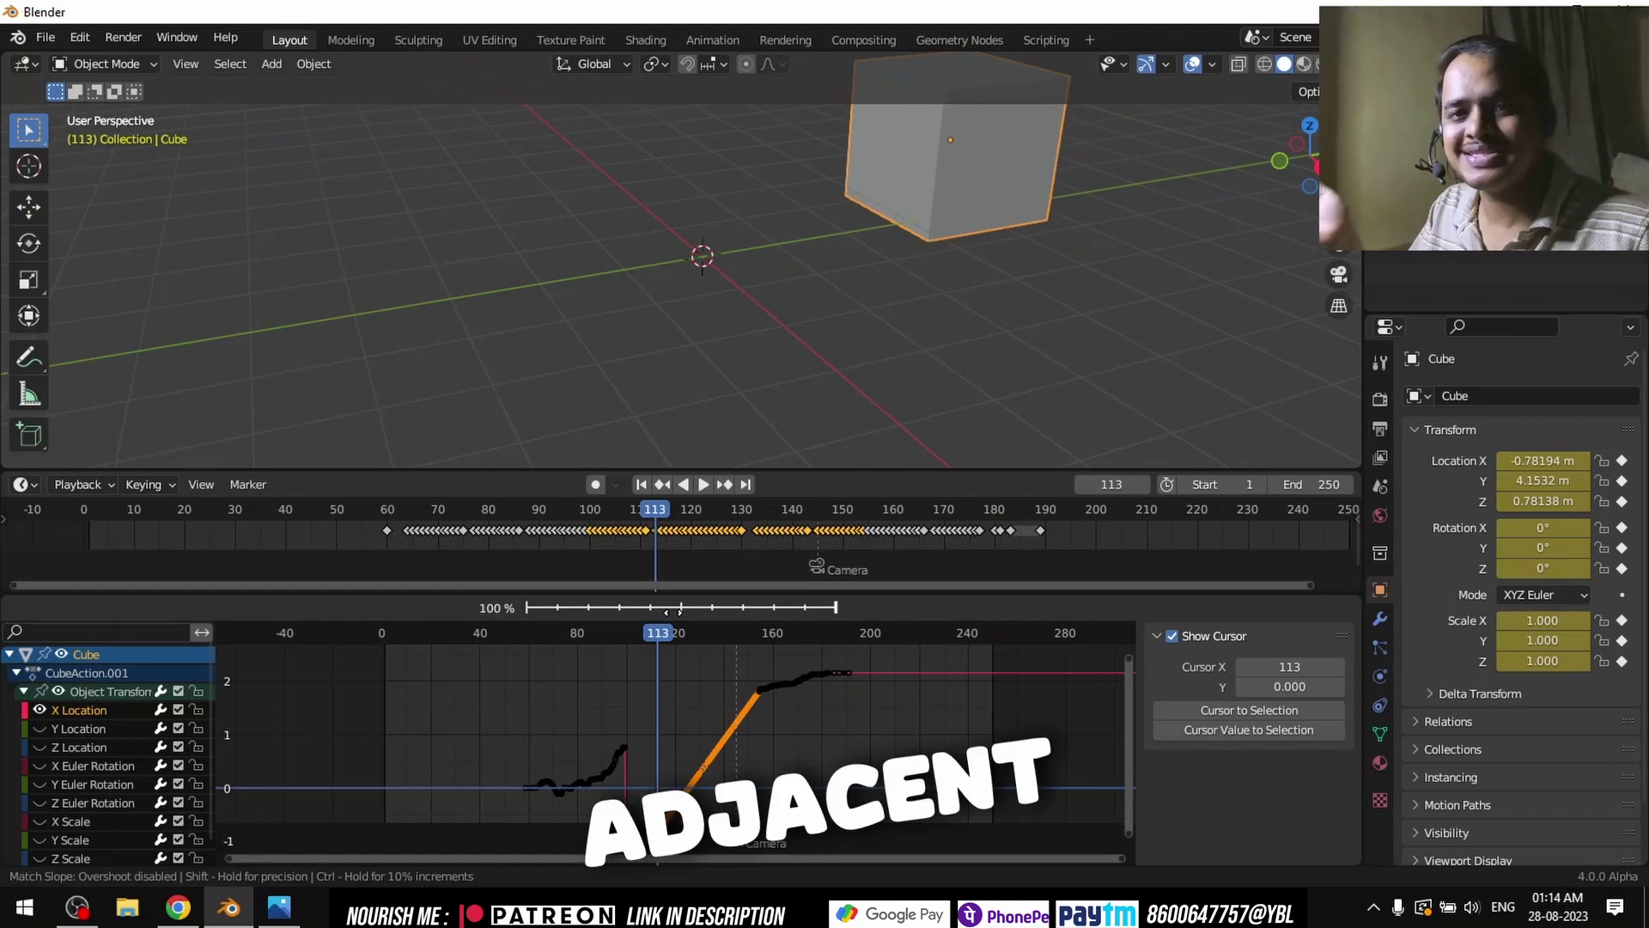
pyautogui.moveTo(438, 670)
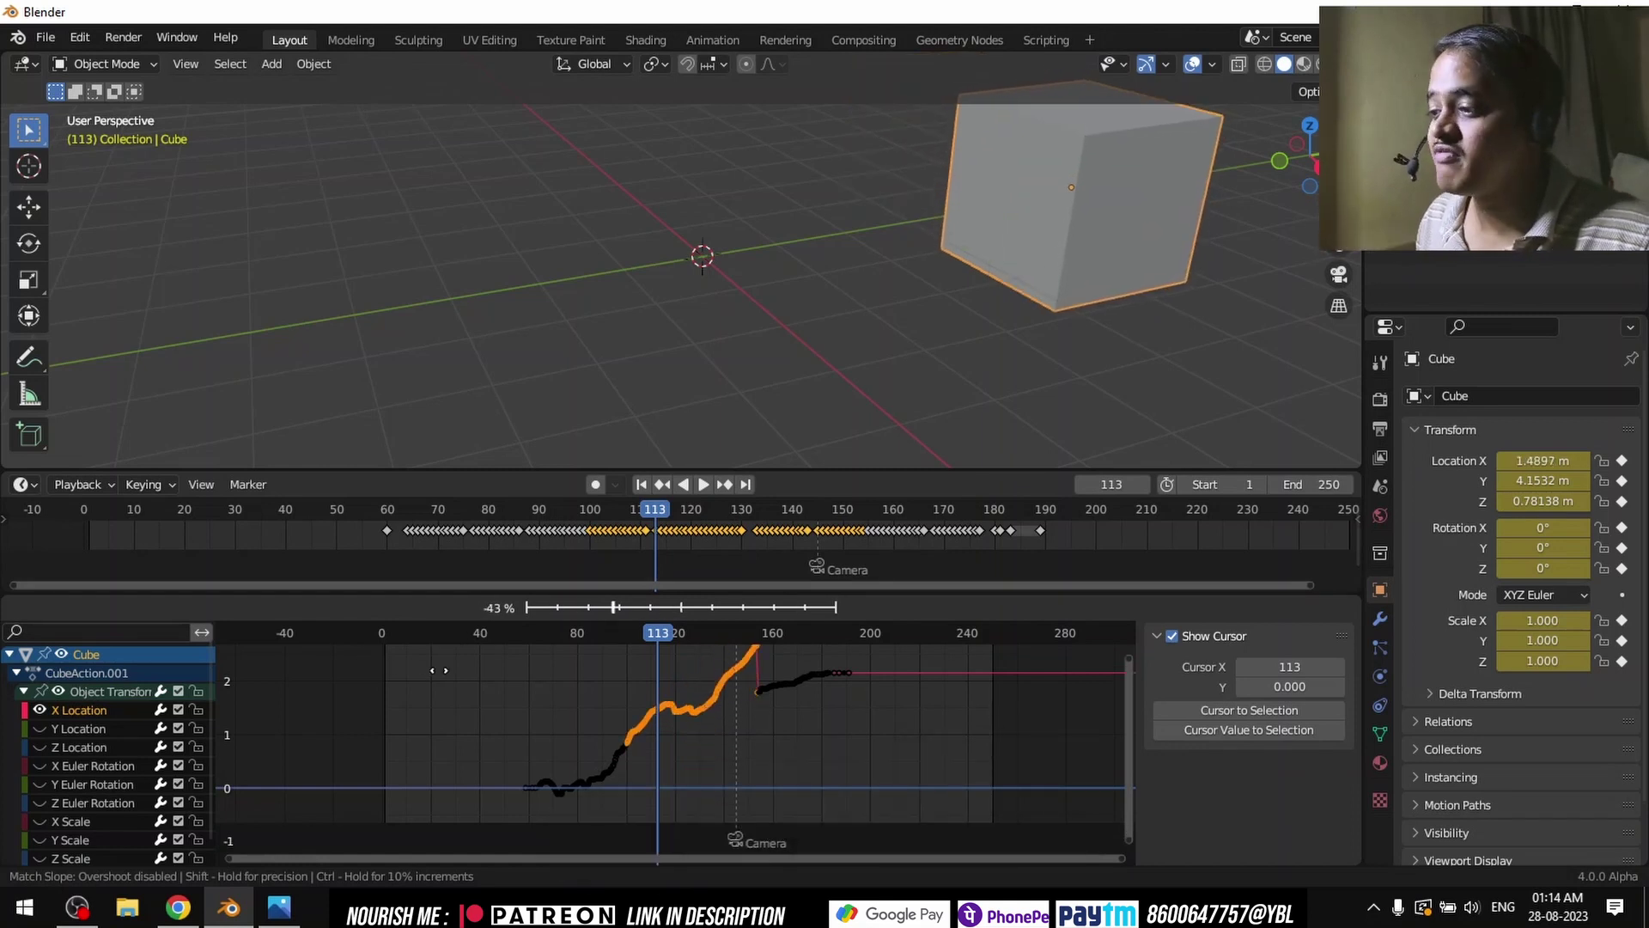
pyautogui.click(375, 674)
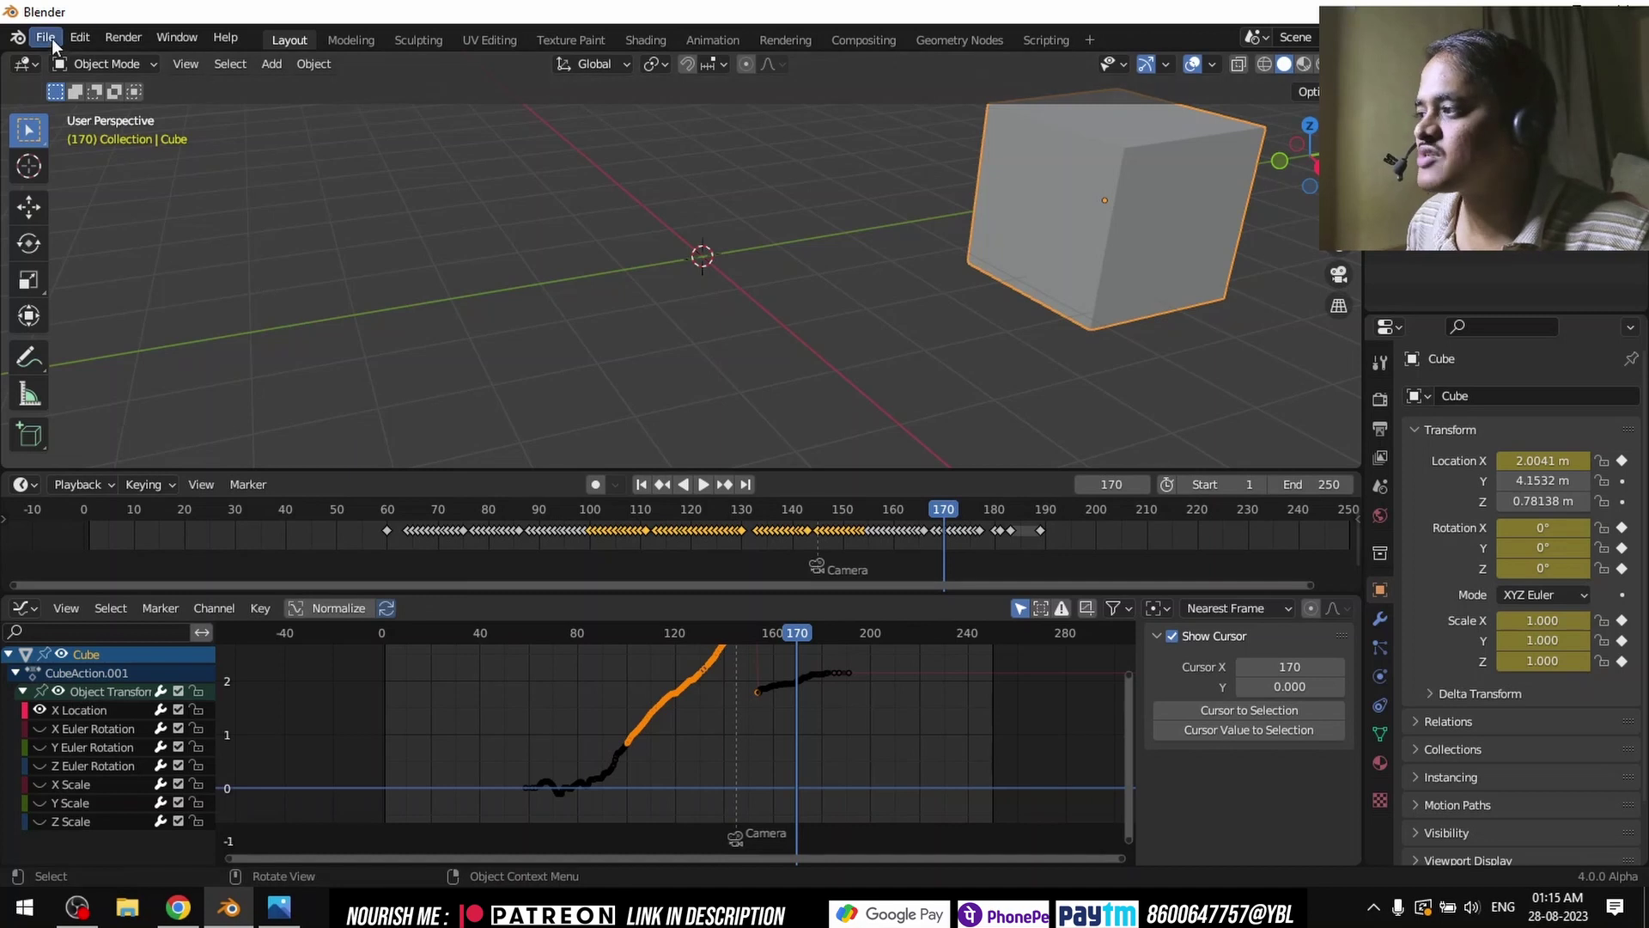
pyautogui.click(17, 37)
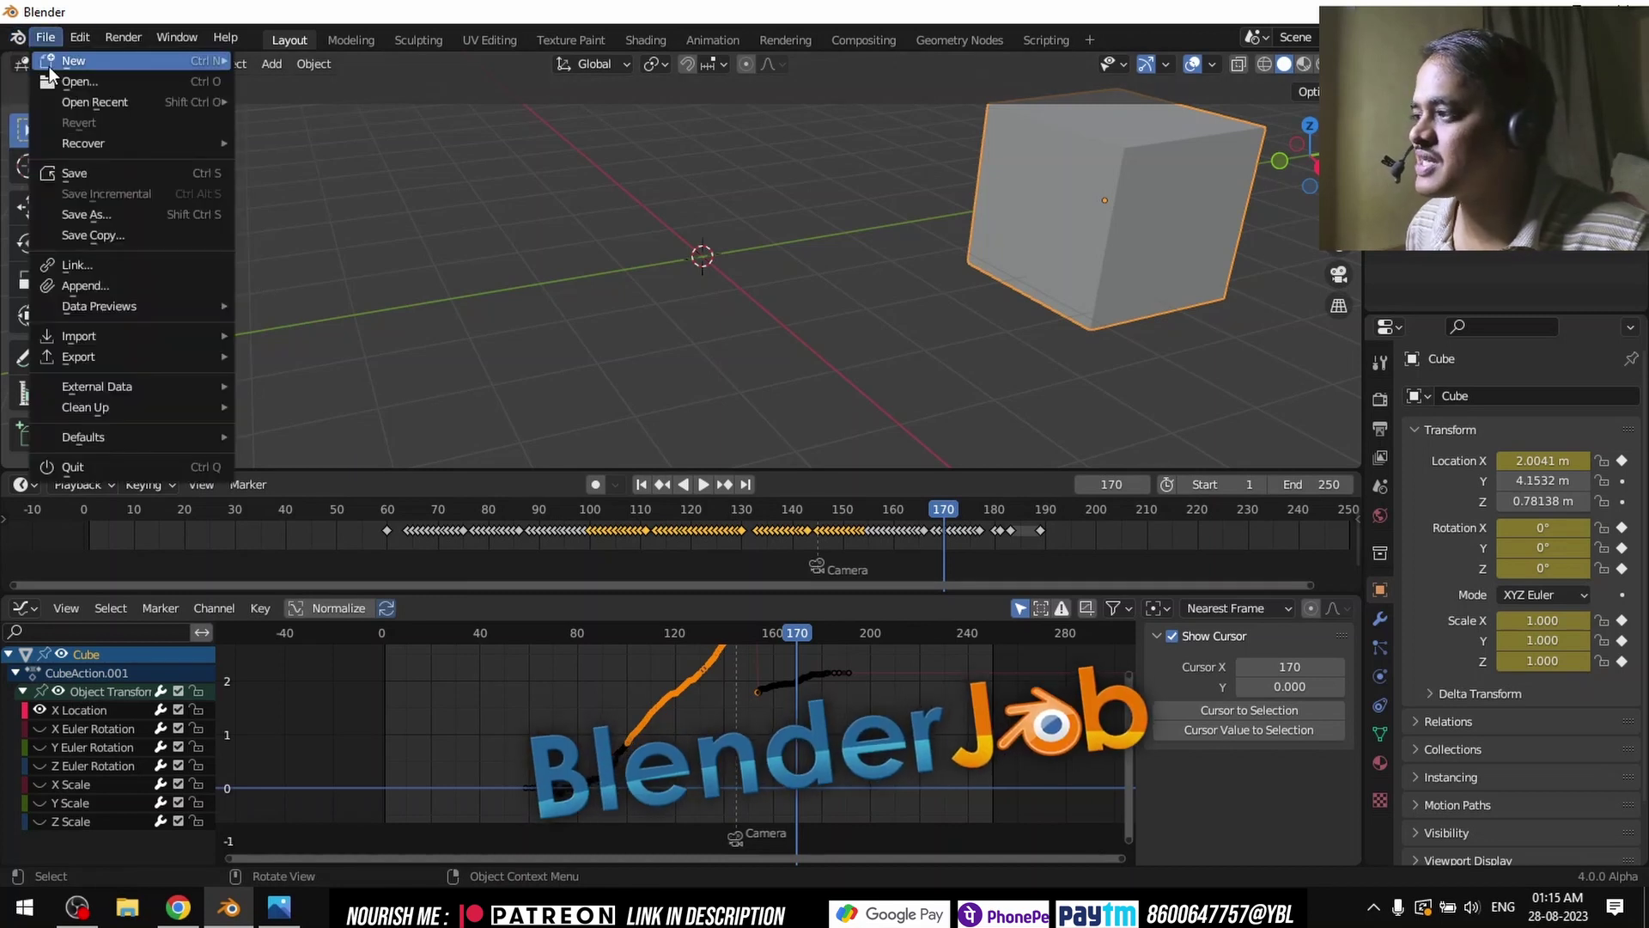
pyautogui.click(77, 55)
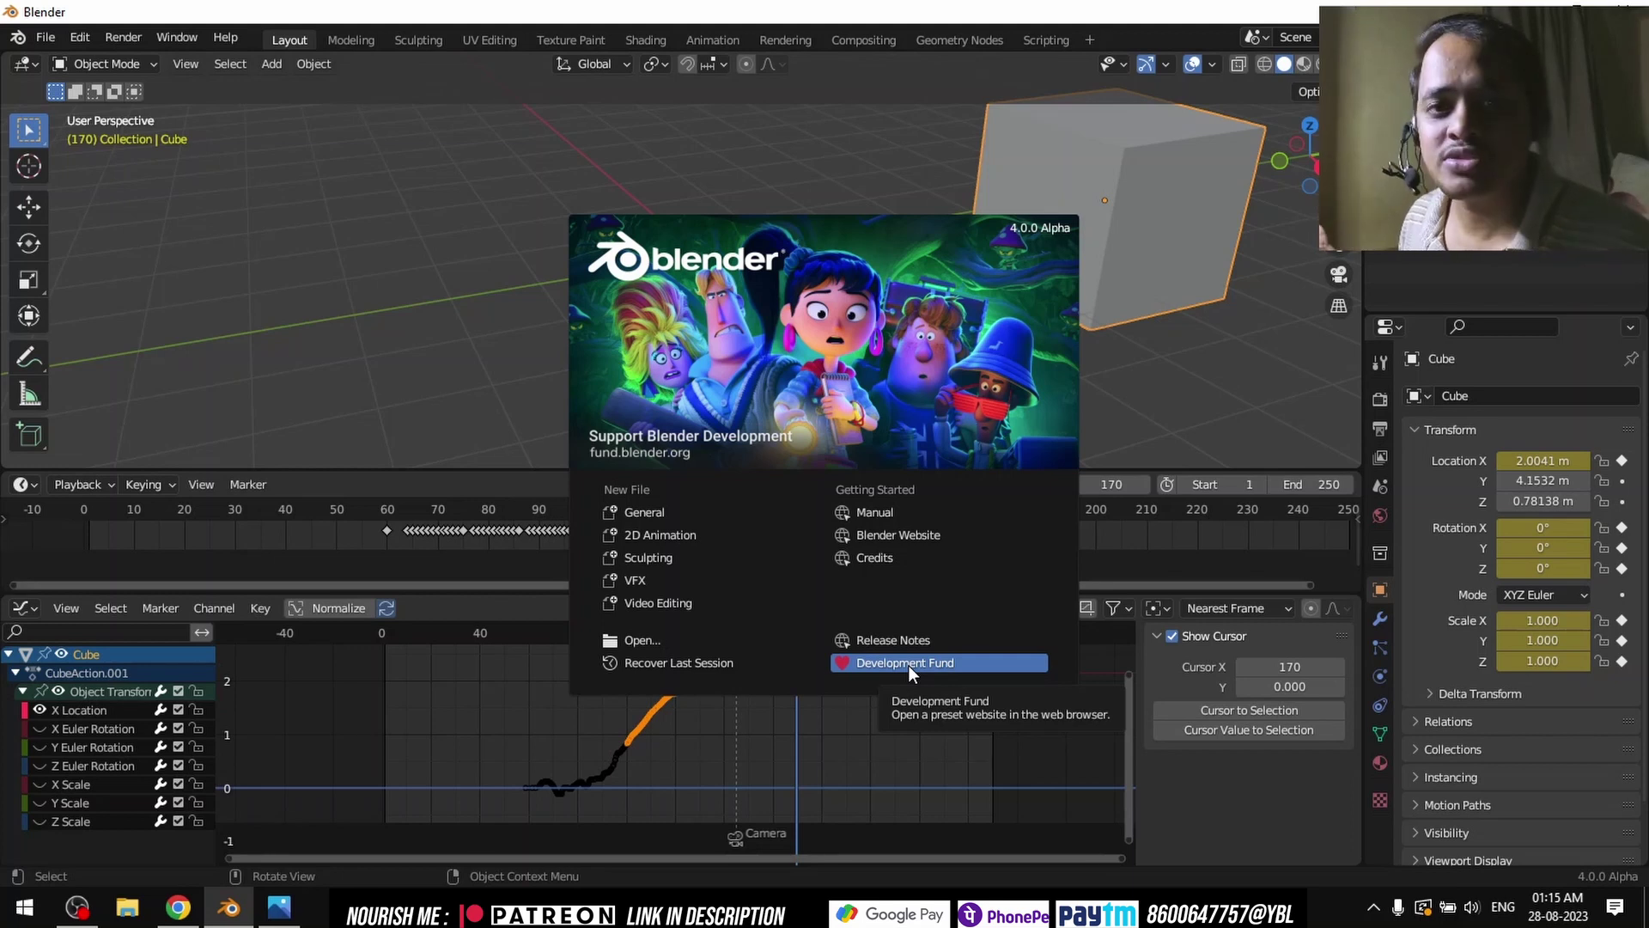
pyautogui.click(885, 420)
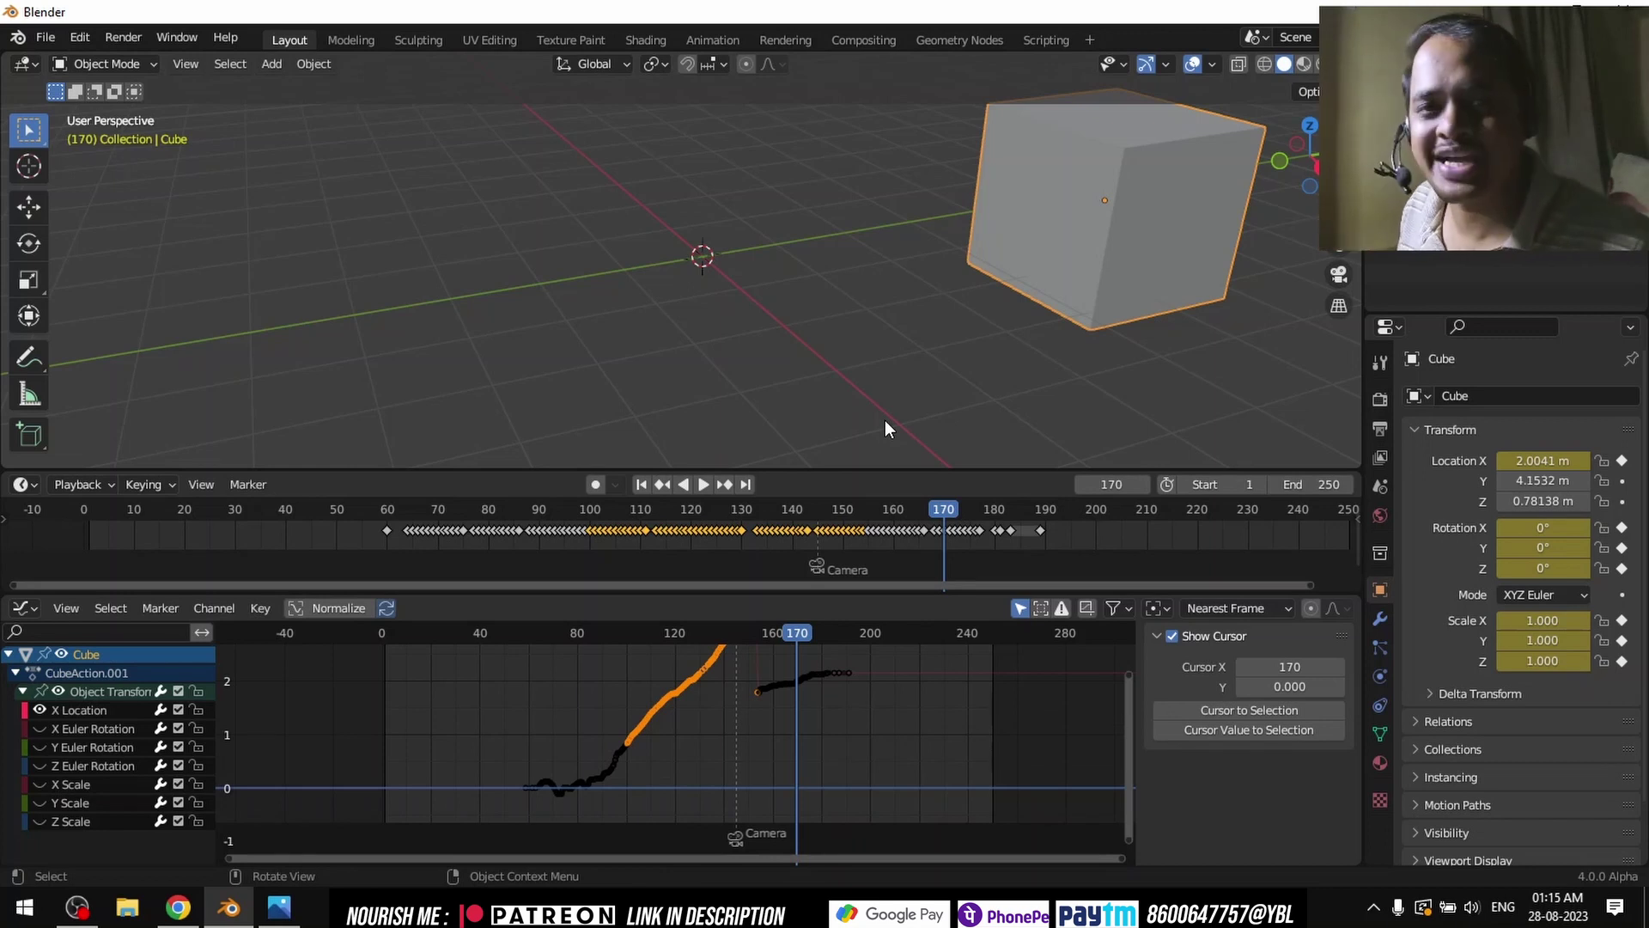
# Step: Switch from the Chrome video back to the Blender window via the taskbar
pyautogui.click(177, 908)
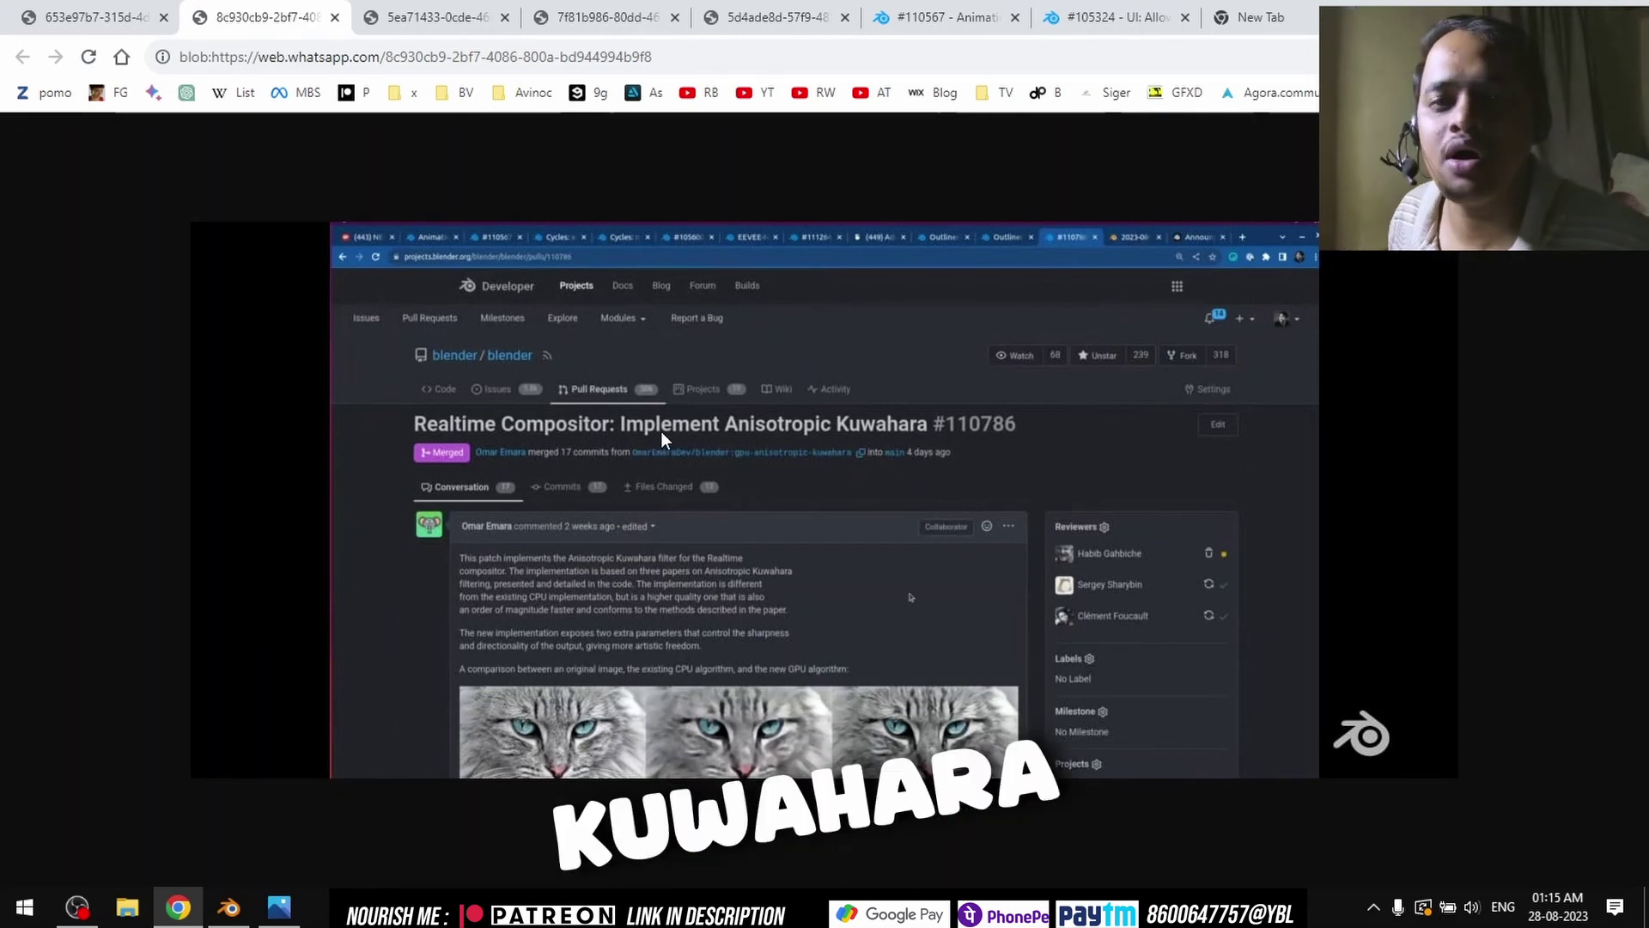
pyautogui.click(229, 908)
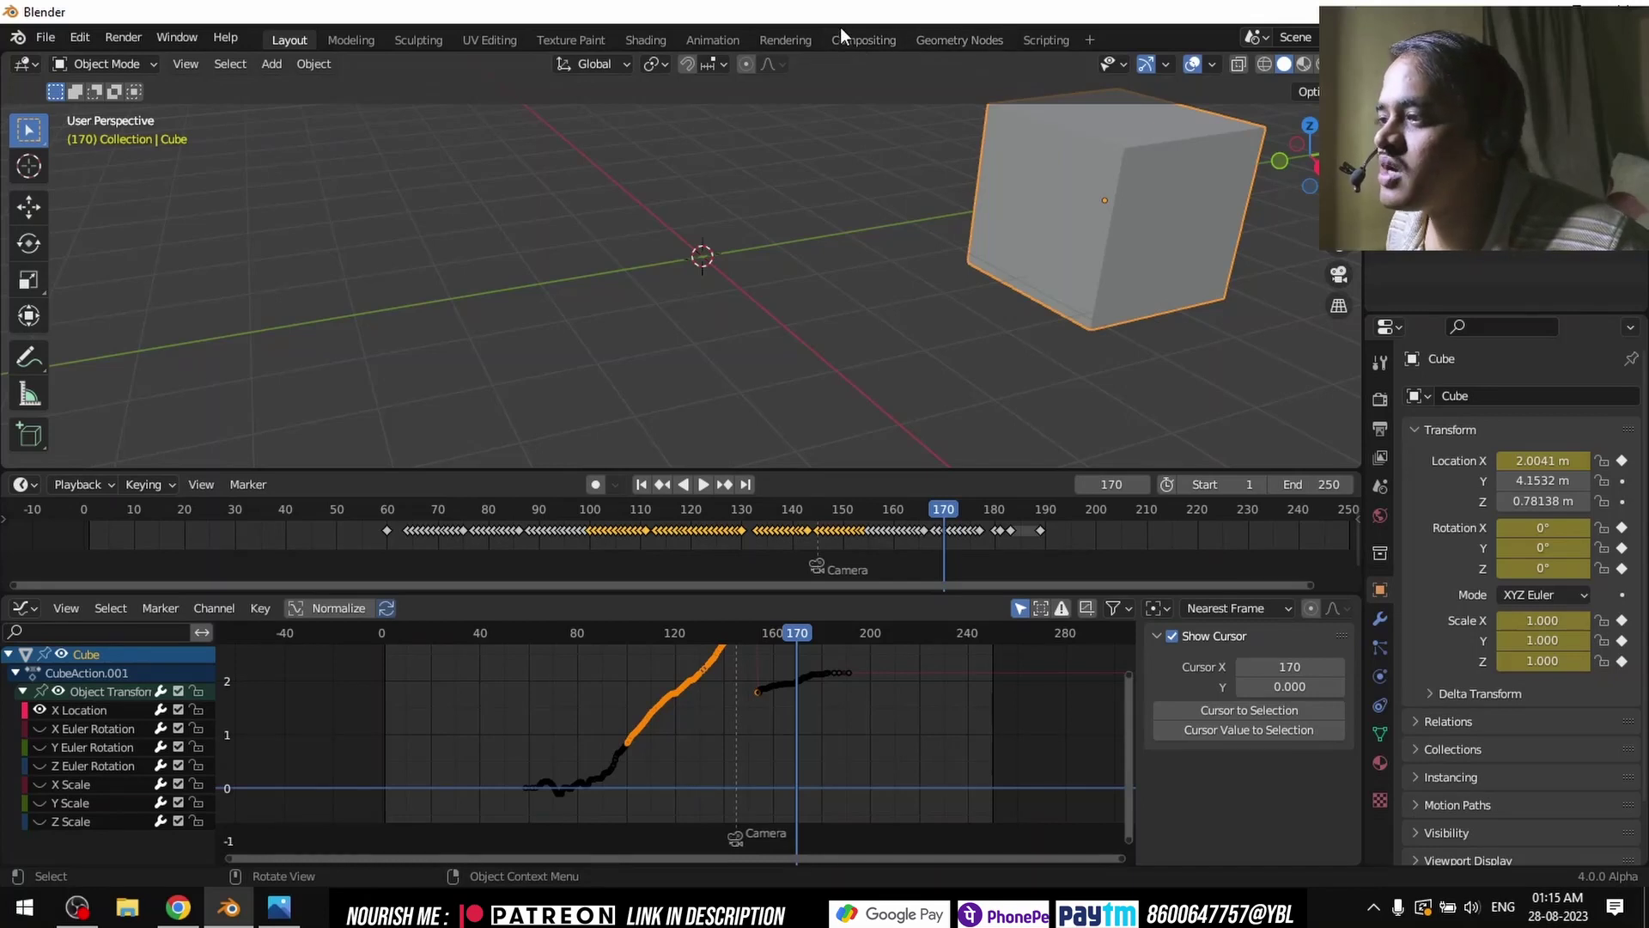
# Step: Switch to the Compositing workspace and change the 3D viewport into an Image Editor
pyautogui.click(864, 40)
pyautogui.moveTo(674, 330); pyautogui.dragTo(433, 448, button='middle')
pyautogui.scroll(2, 1110, 209)
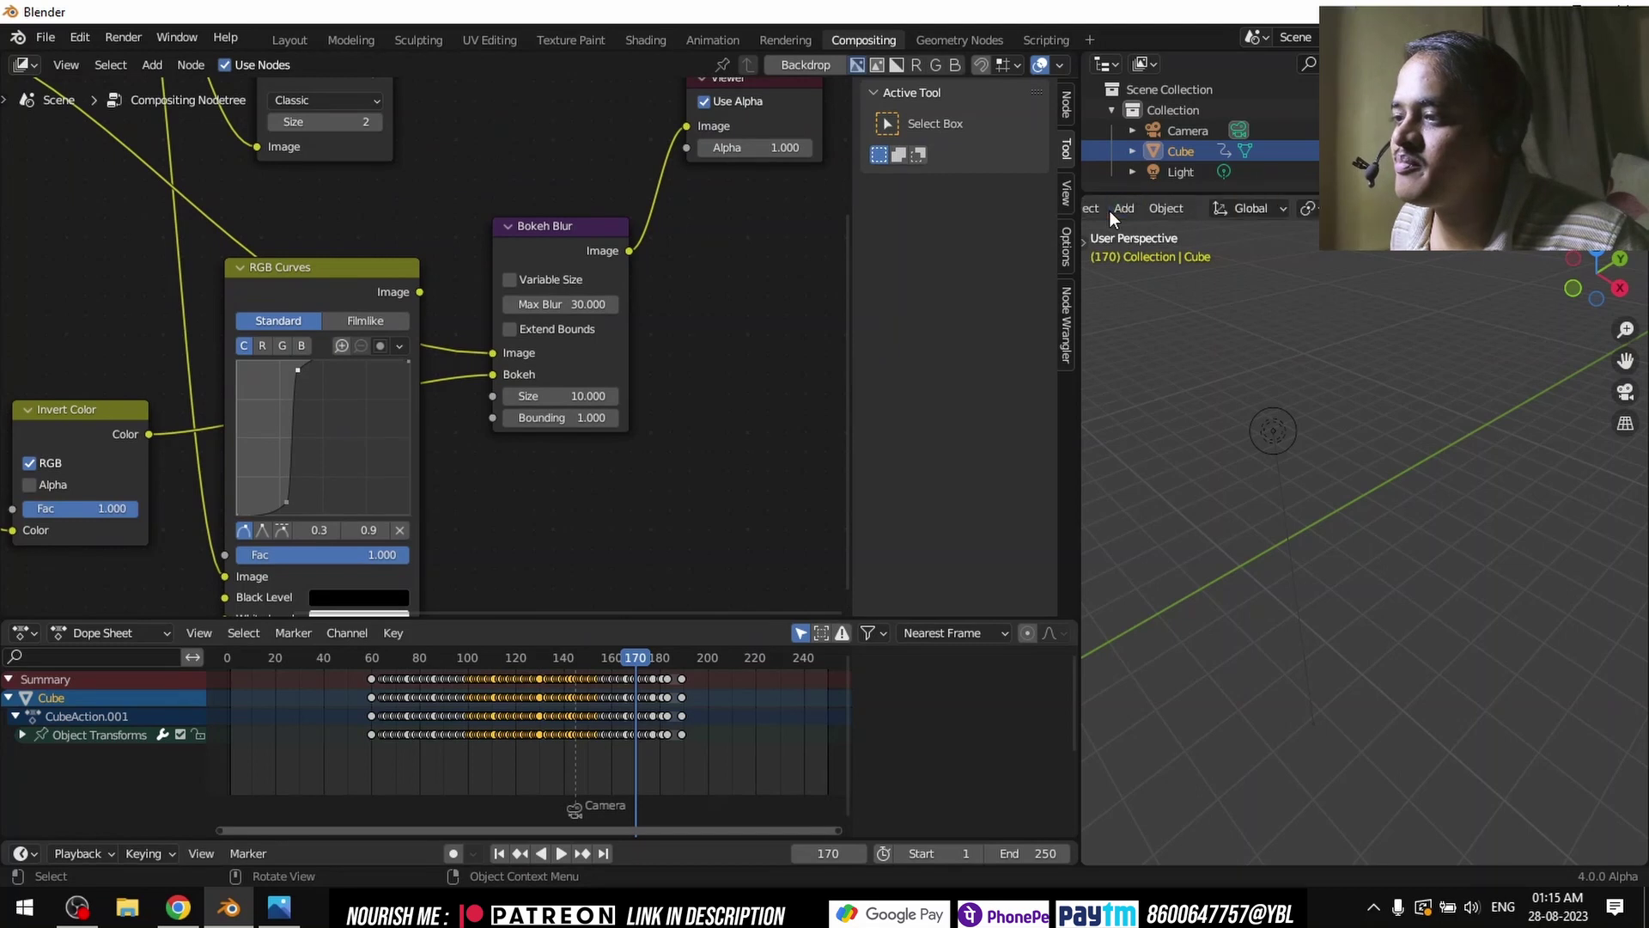
pyautogui.click(1110, 210)
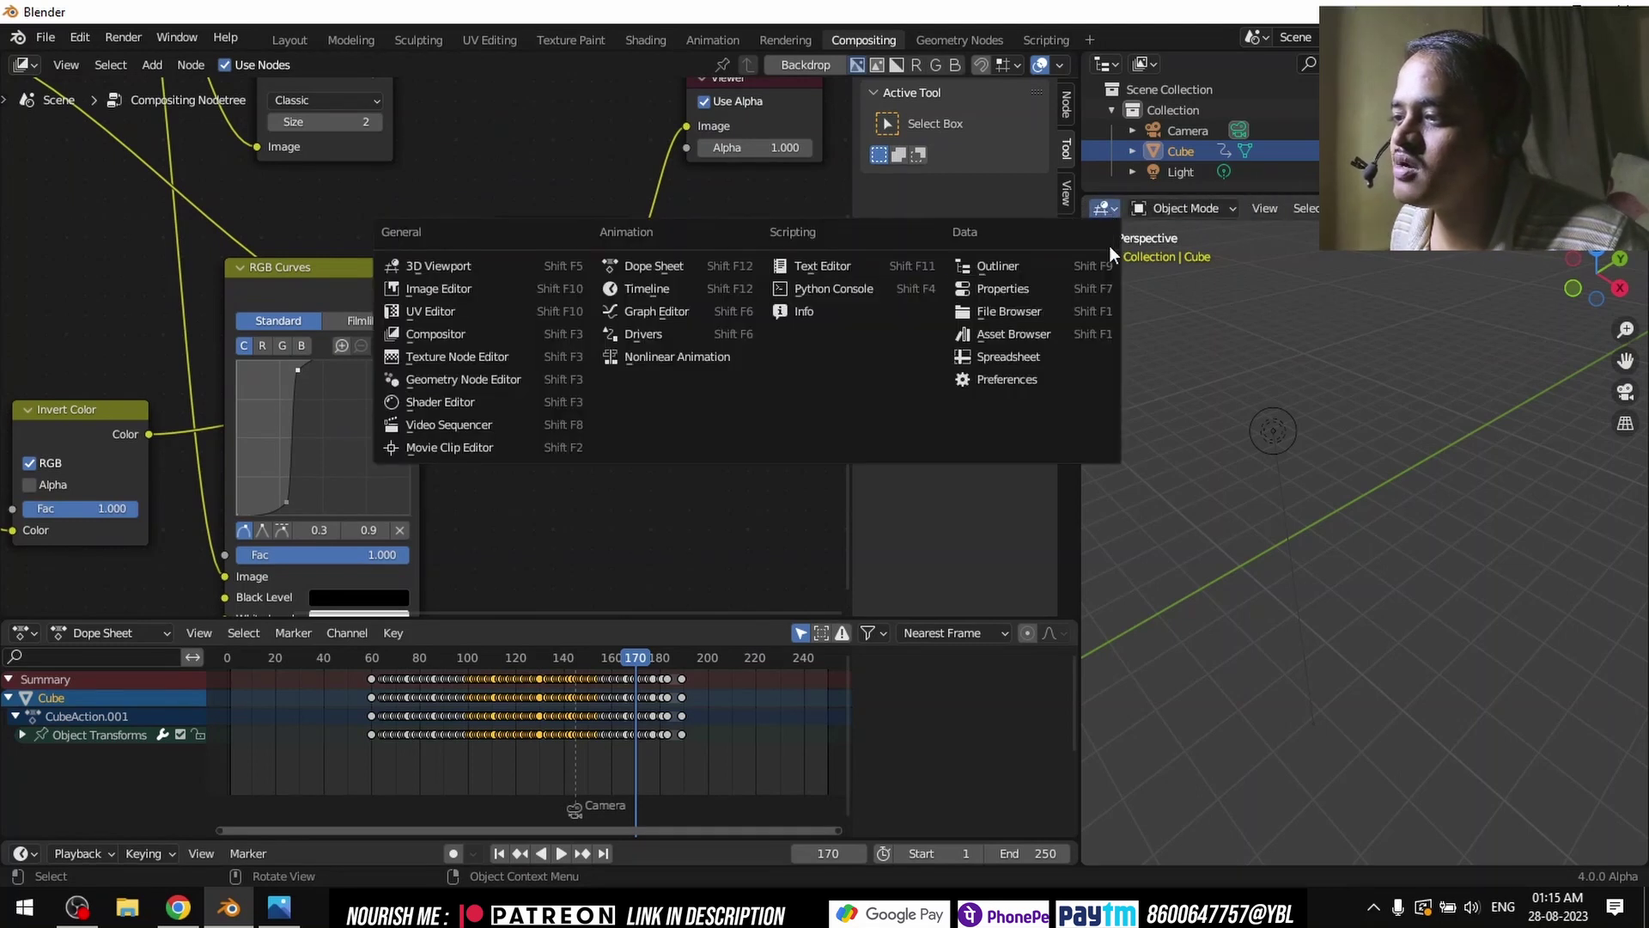
pyautogui.click(486, 292)
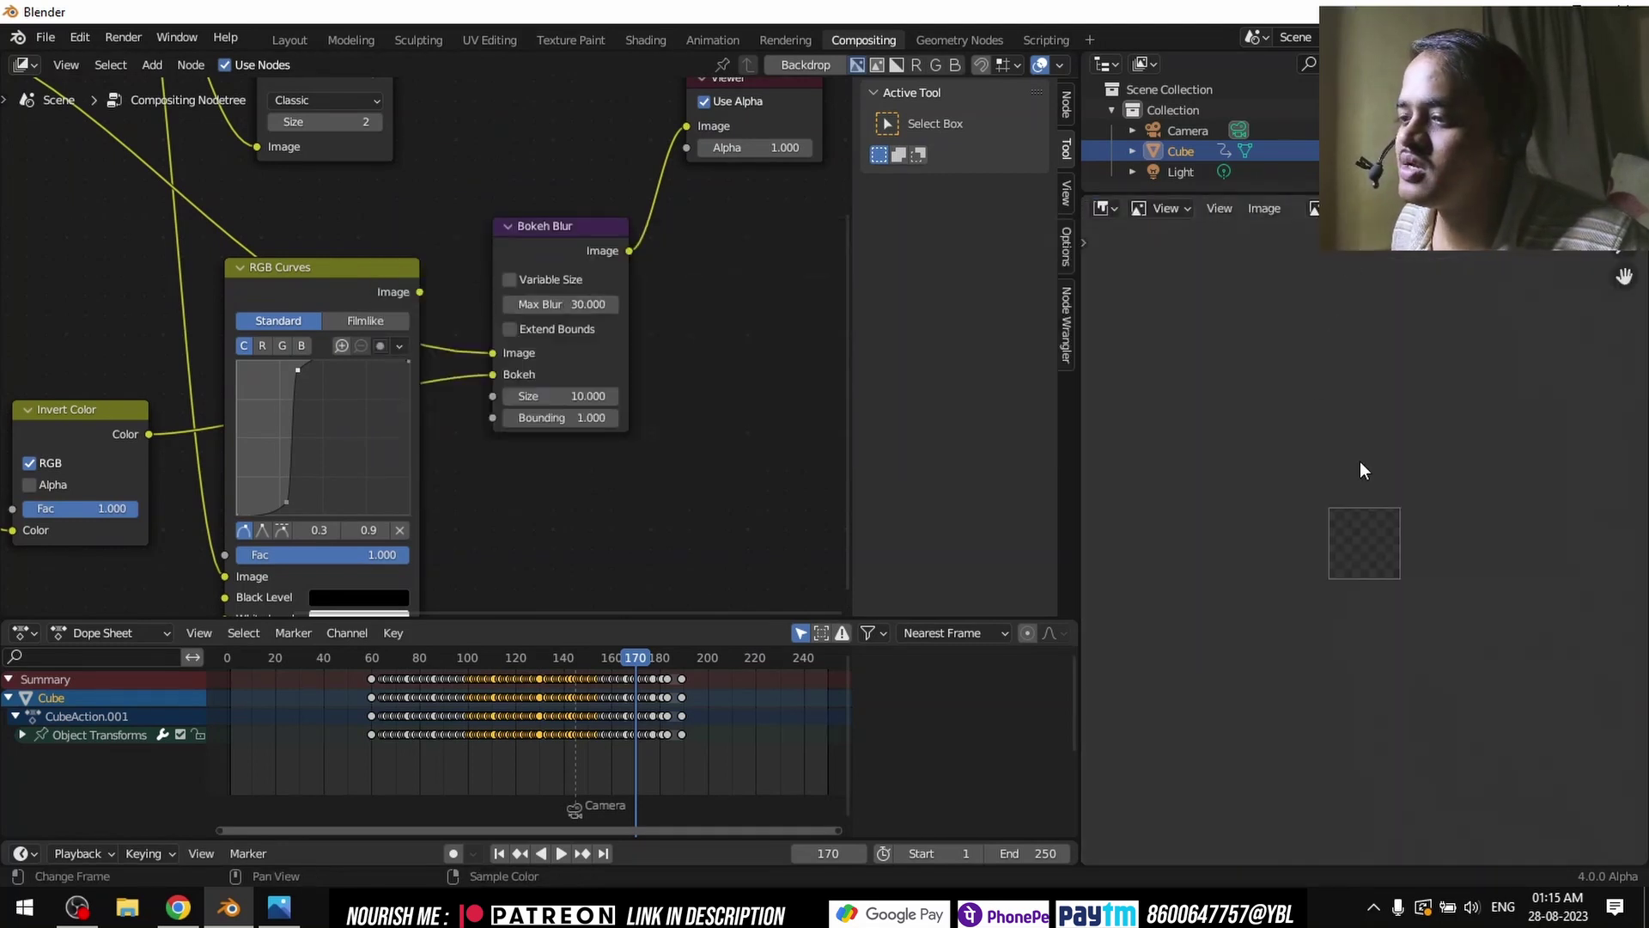
# Step: Preview the Cat.jpg node through the Viewer in the Image Editor
pyautogui.moveTo(673, 294); pyautogui.dragTo(758, 383, button='middle')
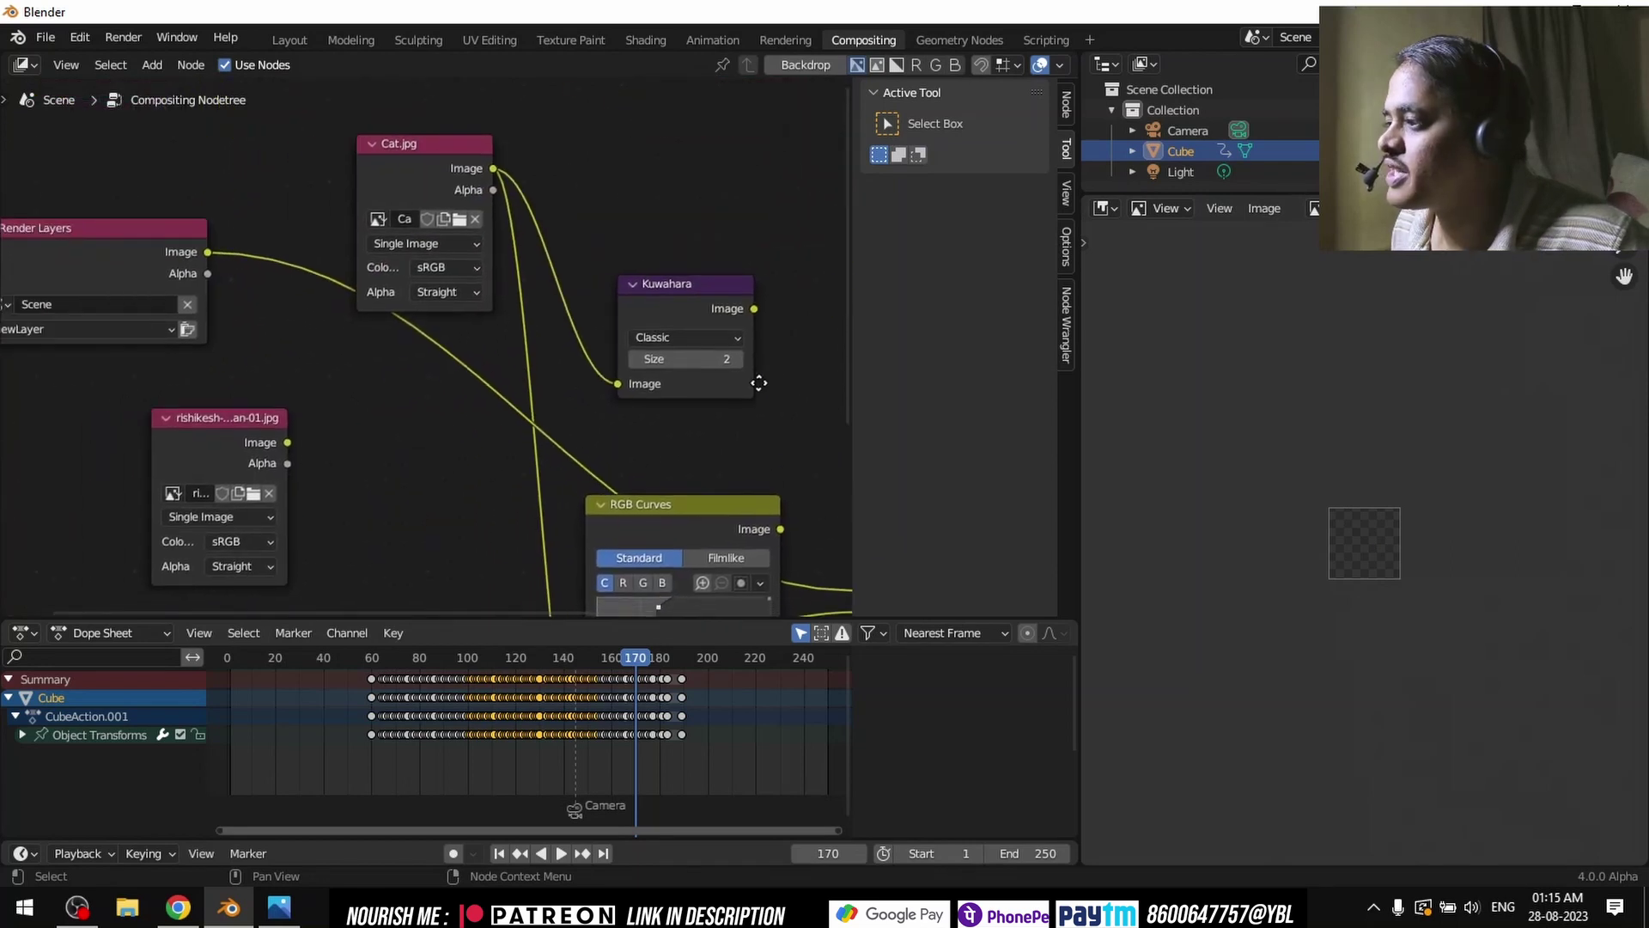
pyautogui.keyDown('ctrl'); pyautogui.keyDown('shift'); pyautogui.click(430, 158); pyautogui.keyUp('shift'); pyautogui.keyUp('ctrl')
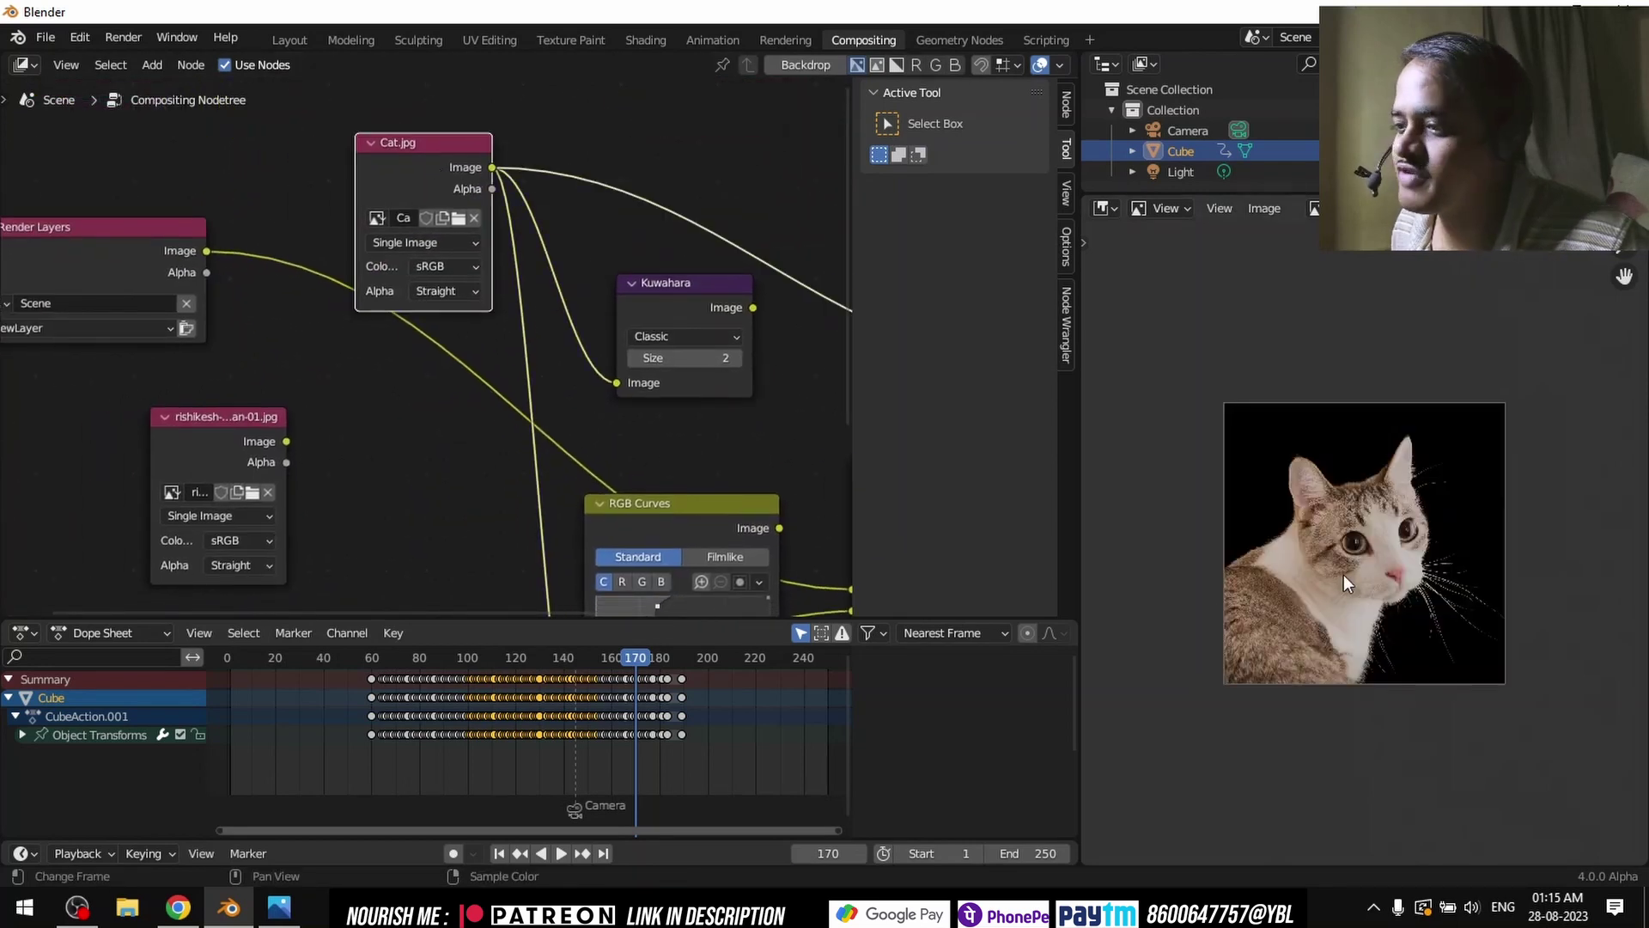
pyautogui.scroll(5, 1343, 575)
pyautogui.moveTo(711, 289); pyautogui.dragTo(393, 313, button='middle')
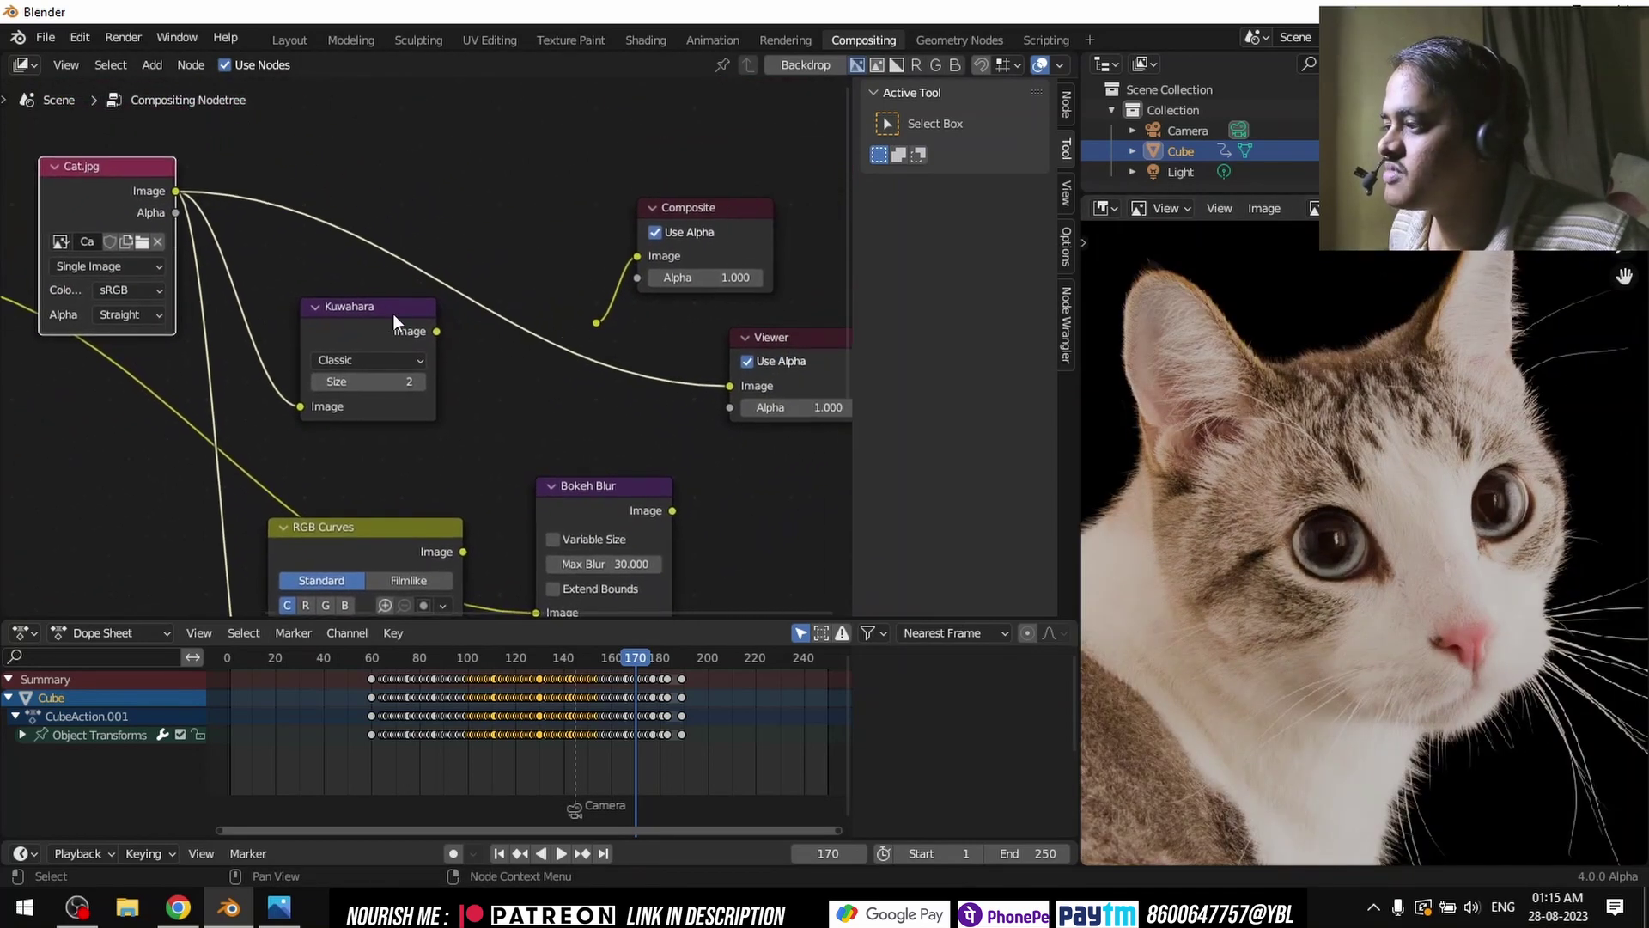
pyautogui.moveTo(376, 310); pyautogui.dragTo(371, 321)
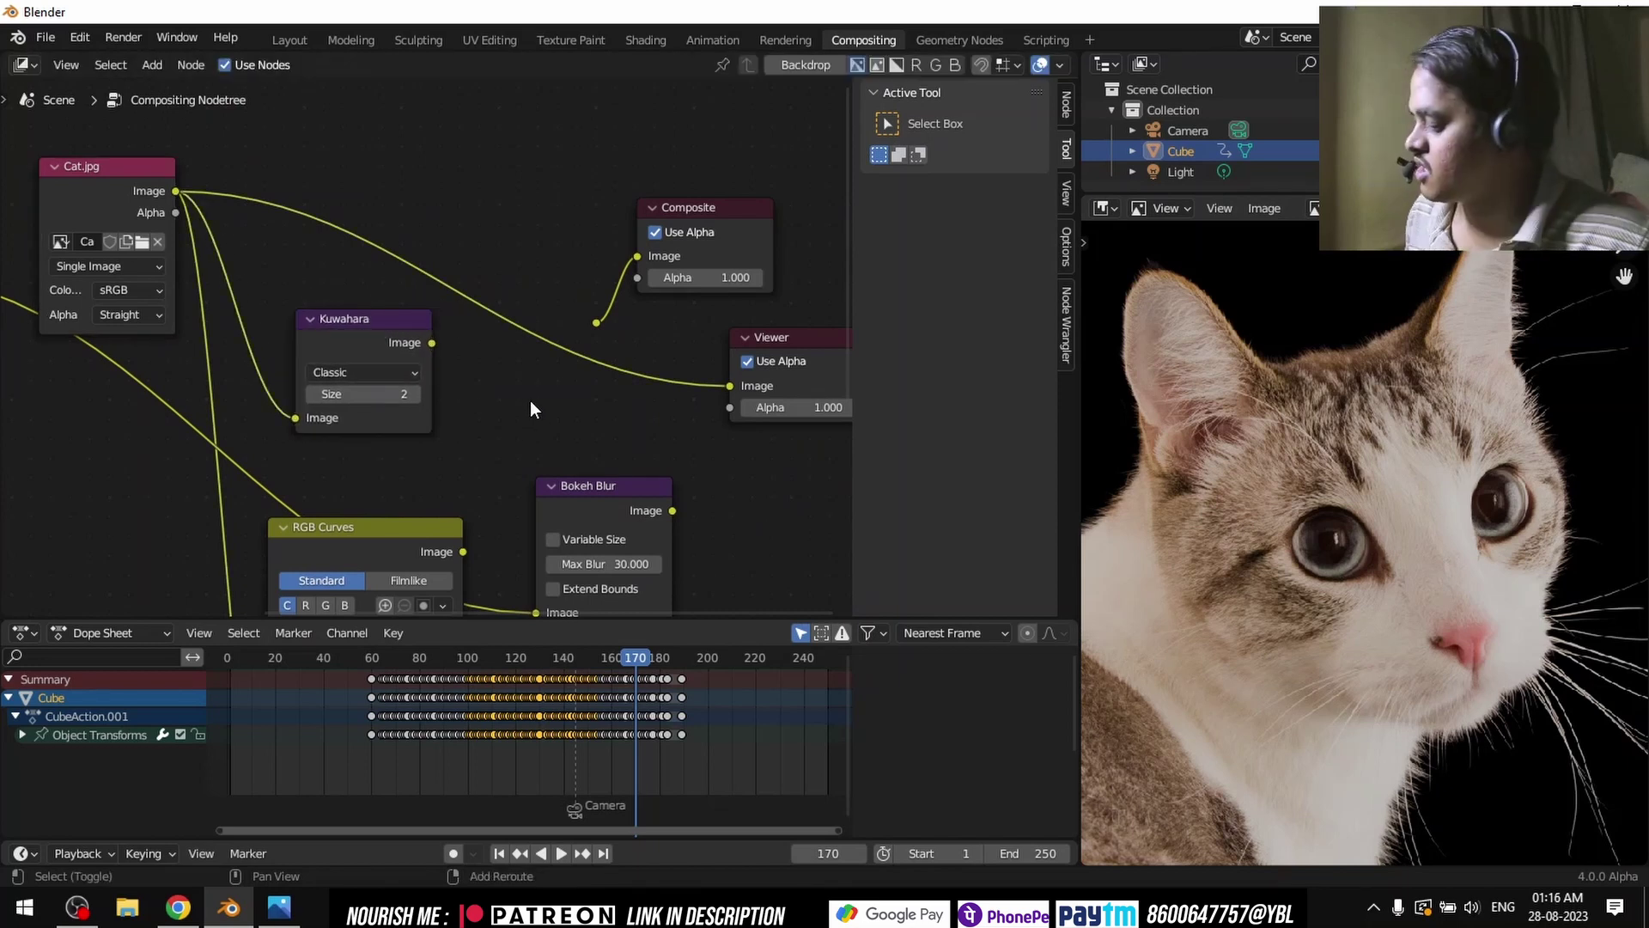
# Step: Add a Kuwahara node by searching 'ku' and link its Image output to the Viewer
pyautogui.hotkey('shift', 'a')
pyautogui.click(530, 400)
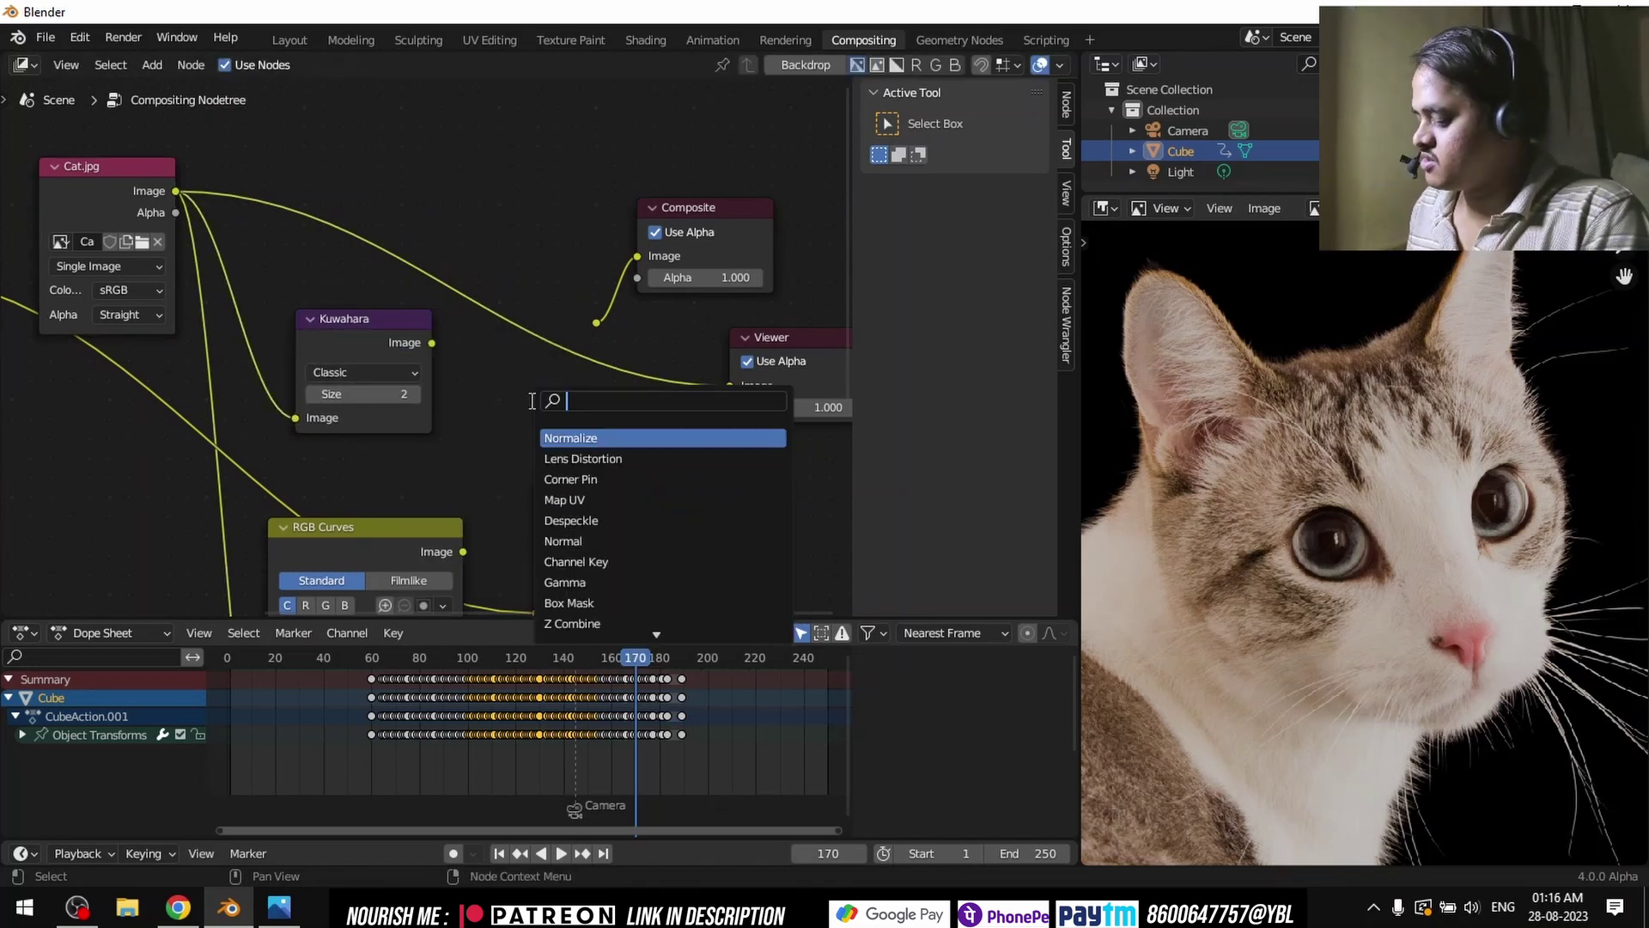
pyautogui.write('ku')
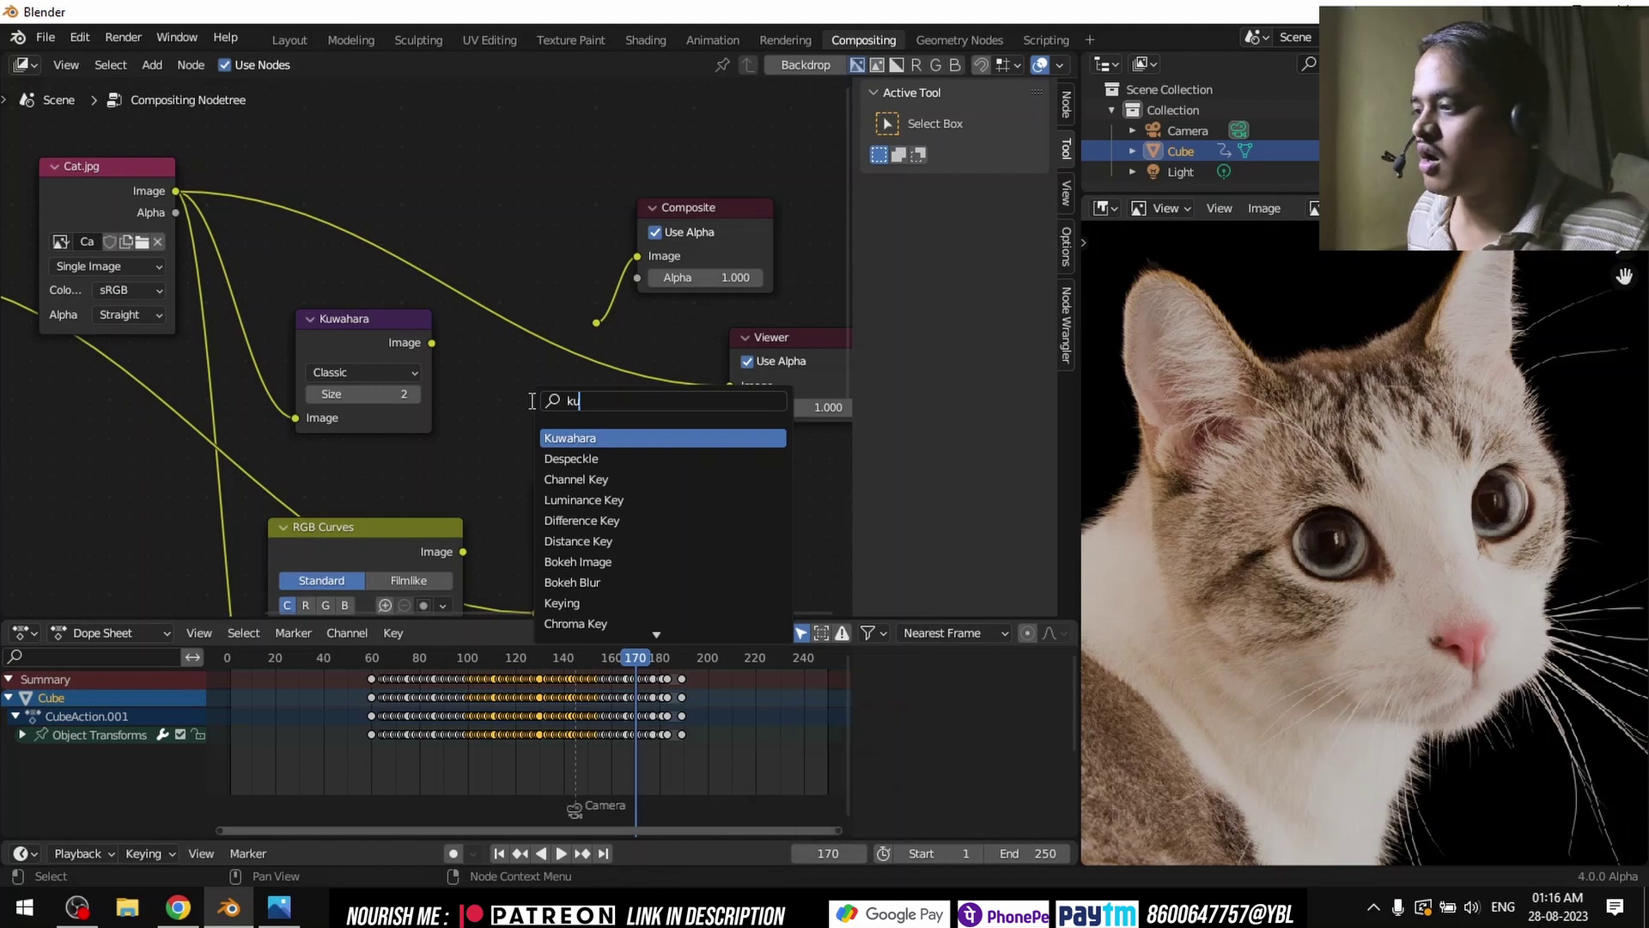
pyautogui.click(572, 583)
pyautogui.moveTo(495, 400); pyautogui.dragTo(433, 385, button='middle')
pyautogui.moveTo(369, 327); pyautogui.dragTo(391, 332)
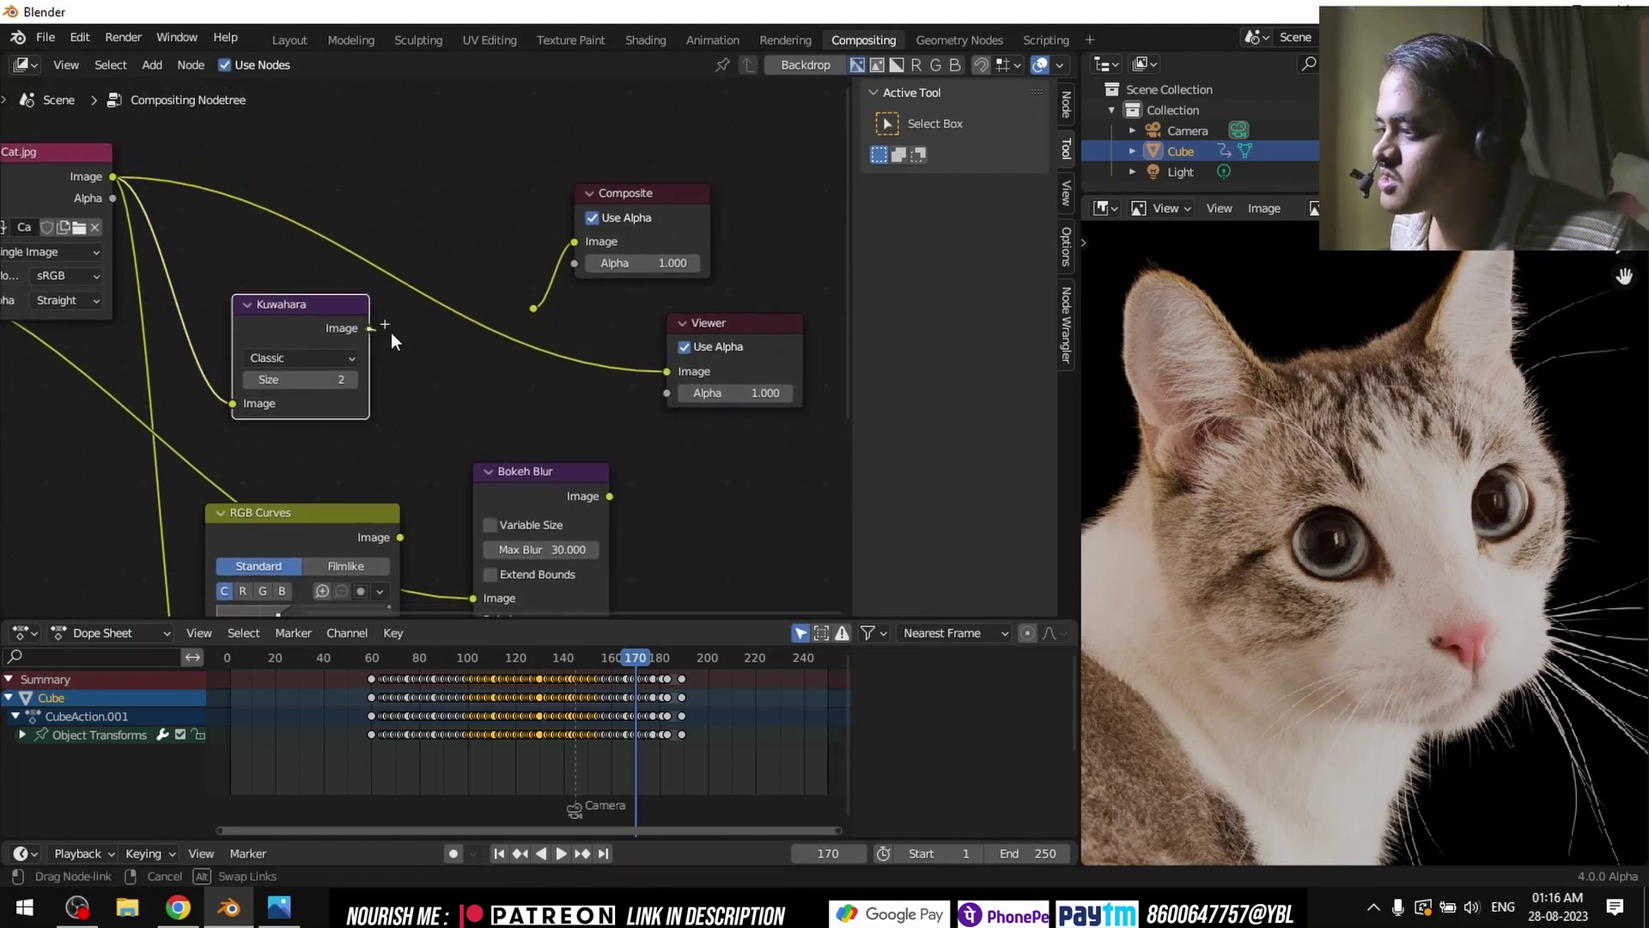
pyautogui.moveTo(677, 376); pyautogui.dragTo(676, 377)
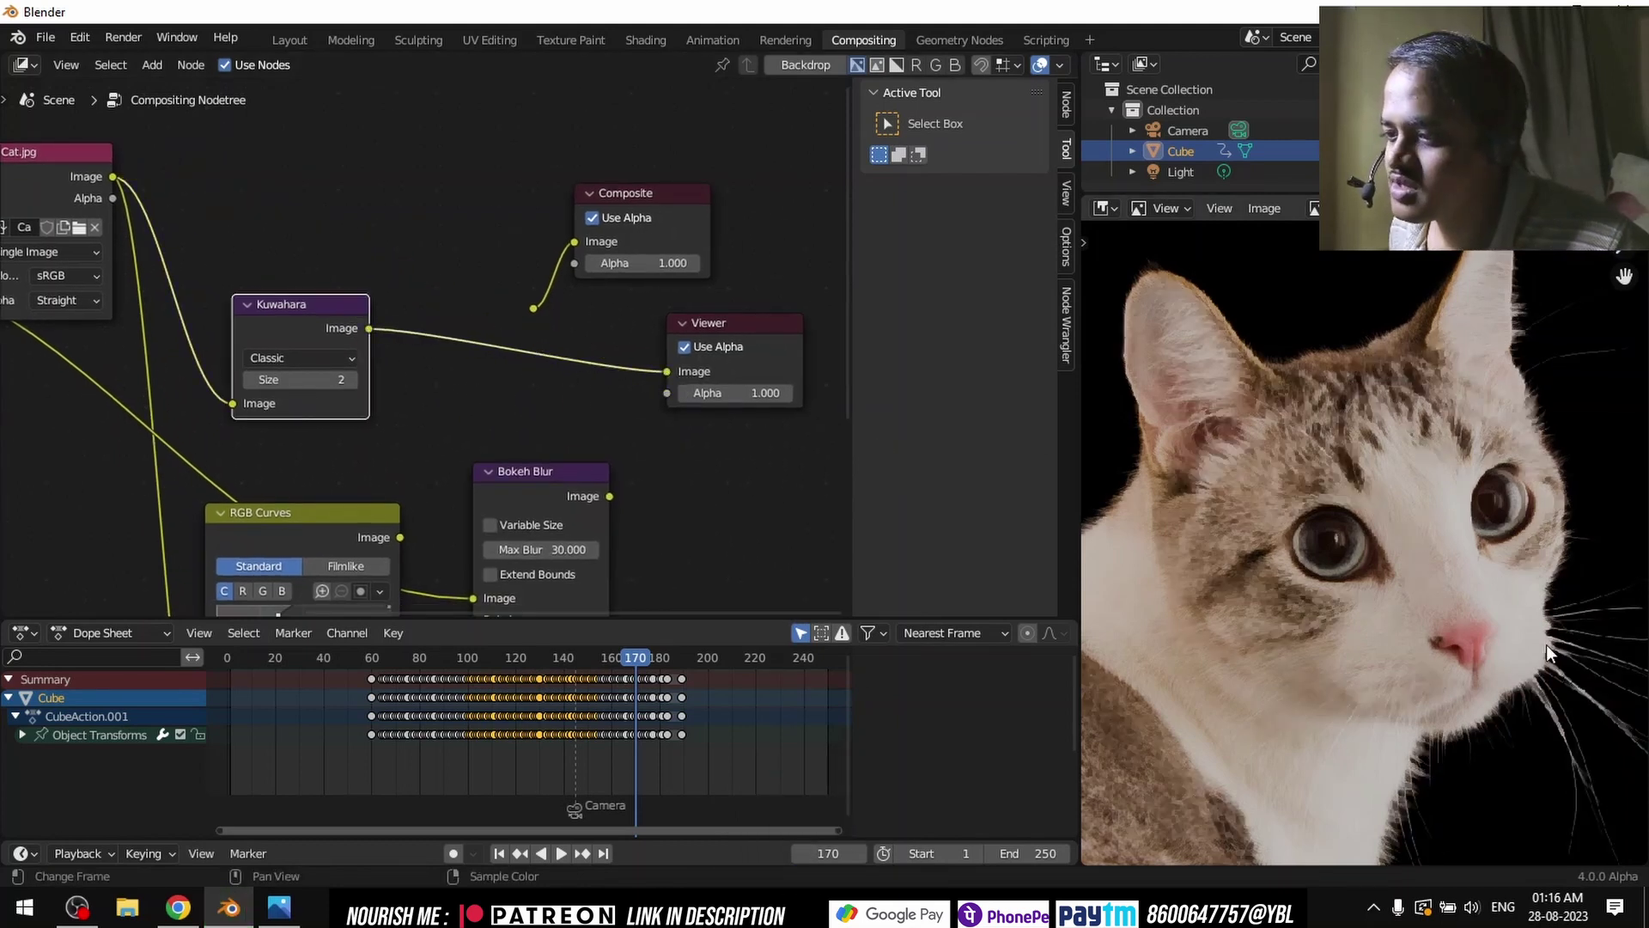
pyautogui.scroll(6, 1354, 490)
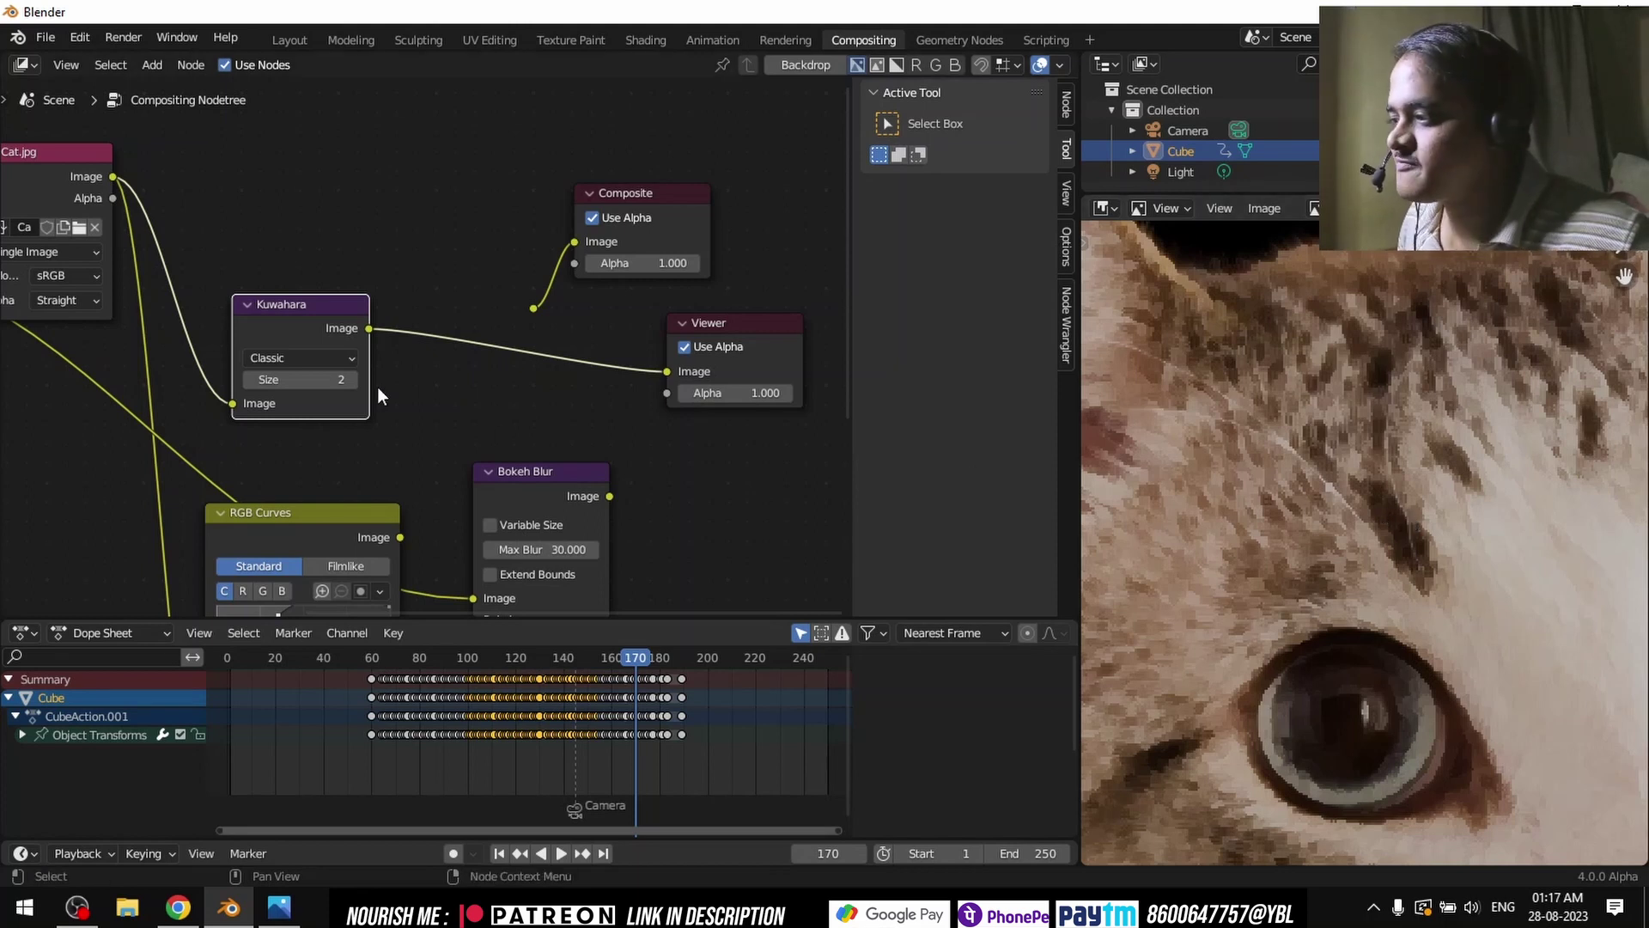
# Step: Mute and unmute Kuwahara with M to compare, then open the browser's node-editor video tab
pyautogui.moveTo(322, 312); pyautogui.dragTo(370, 307)
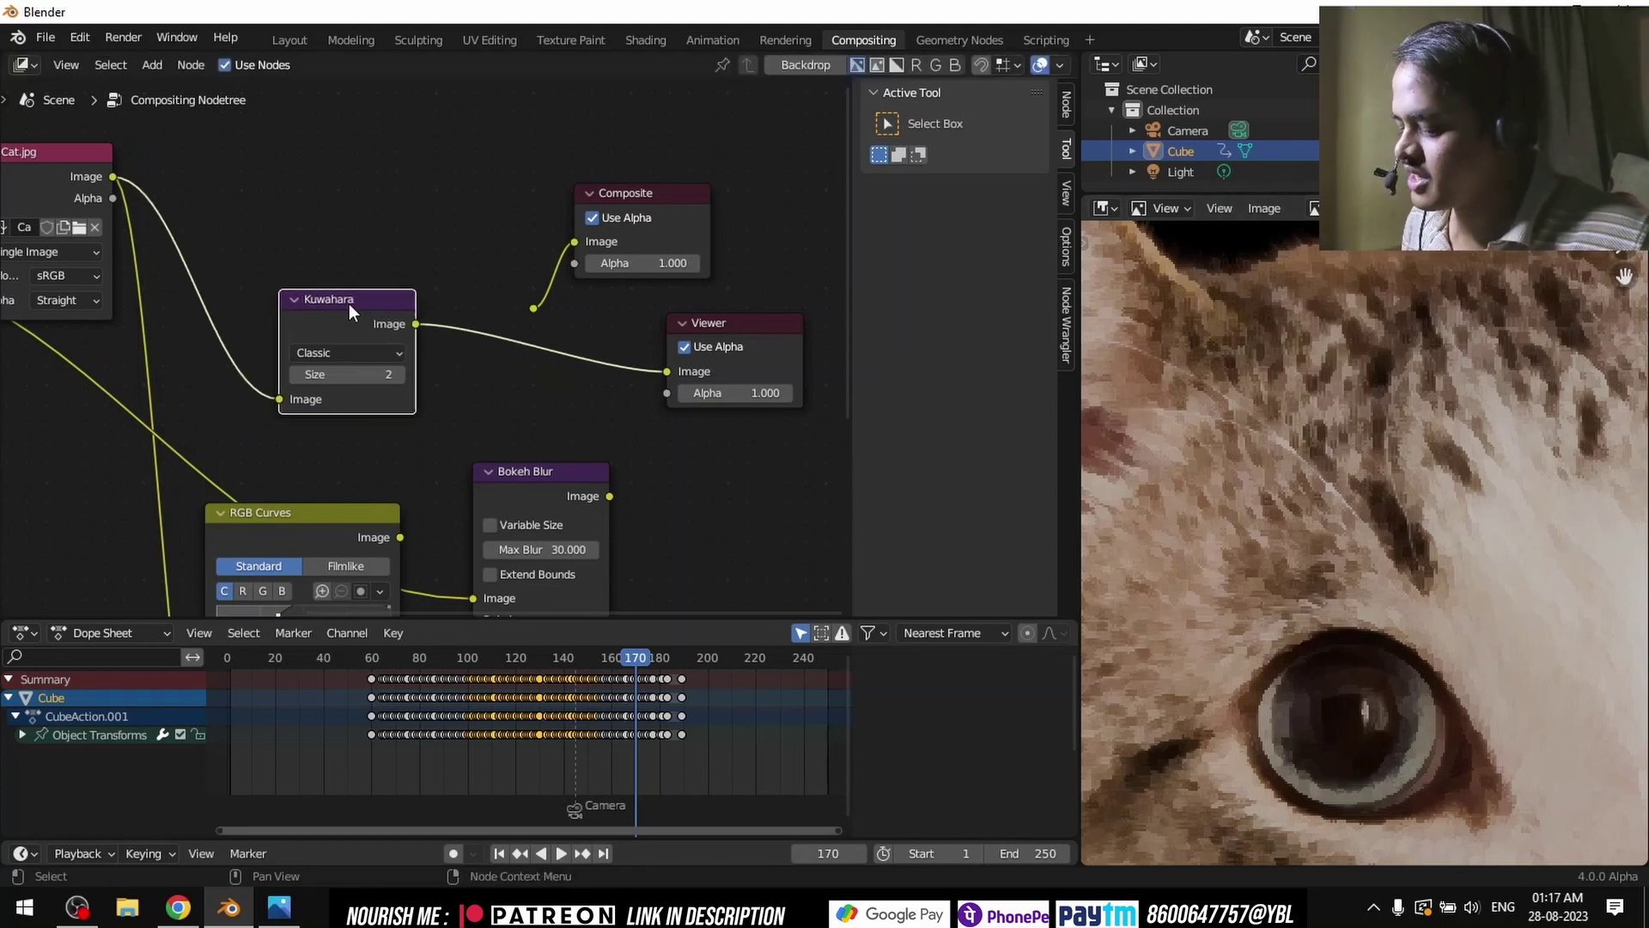
pyautogui.press('m')
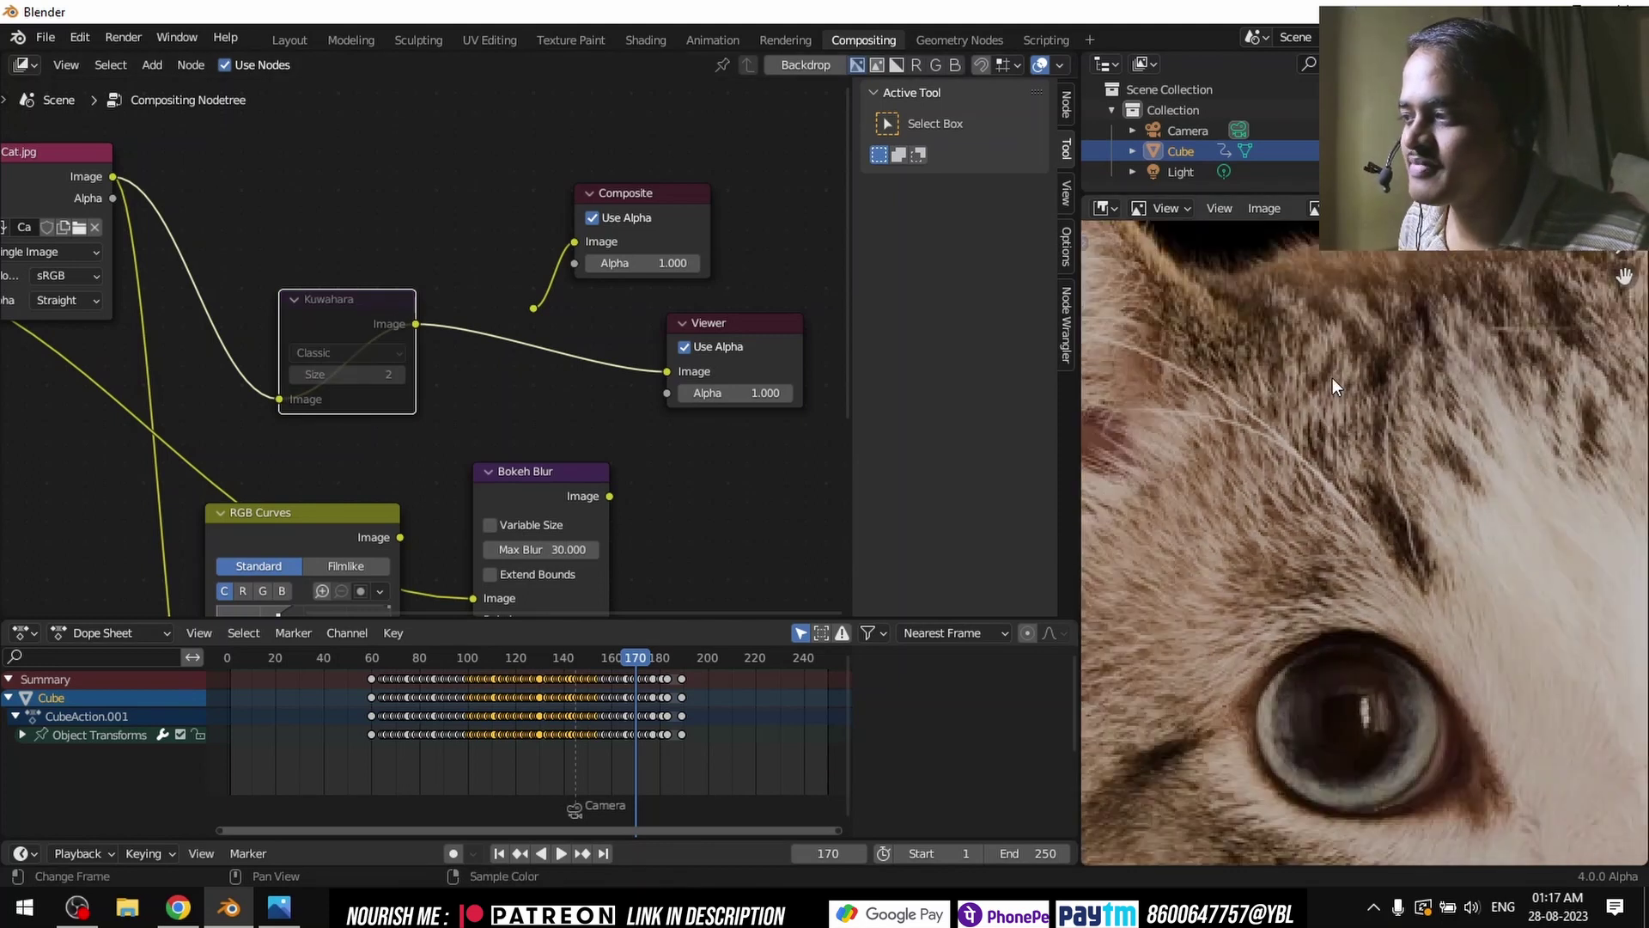
pyautogui.press('m')
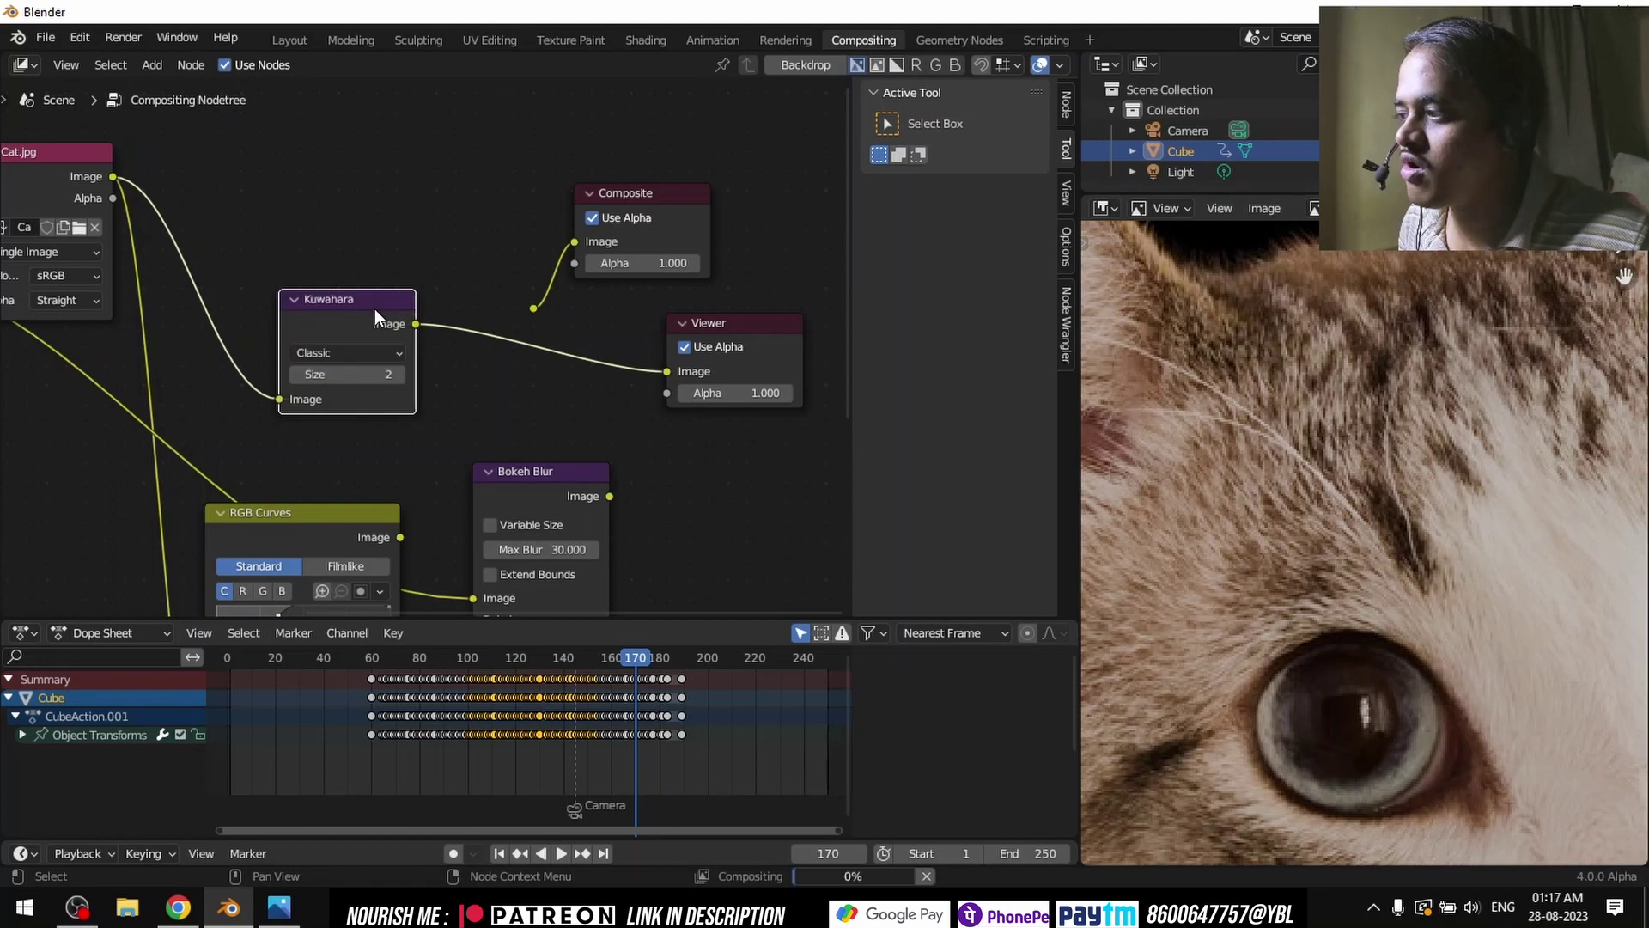
pyautogui.moveTo(1383, 401); pyautogui.dragTo(1307, 385, button='middle')
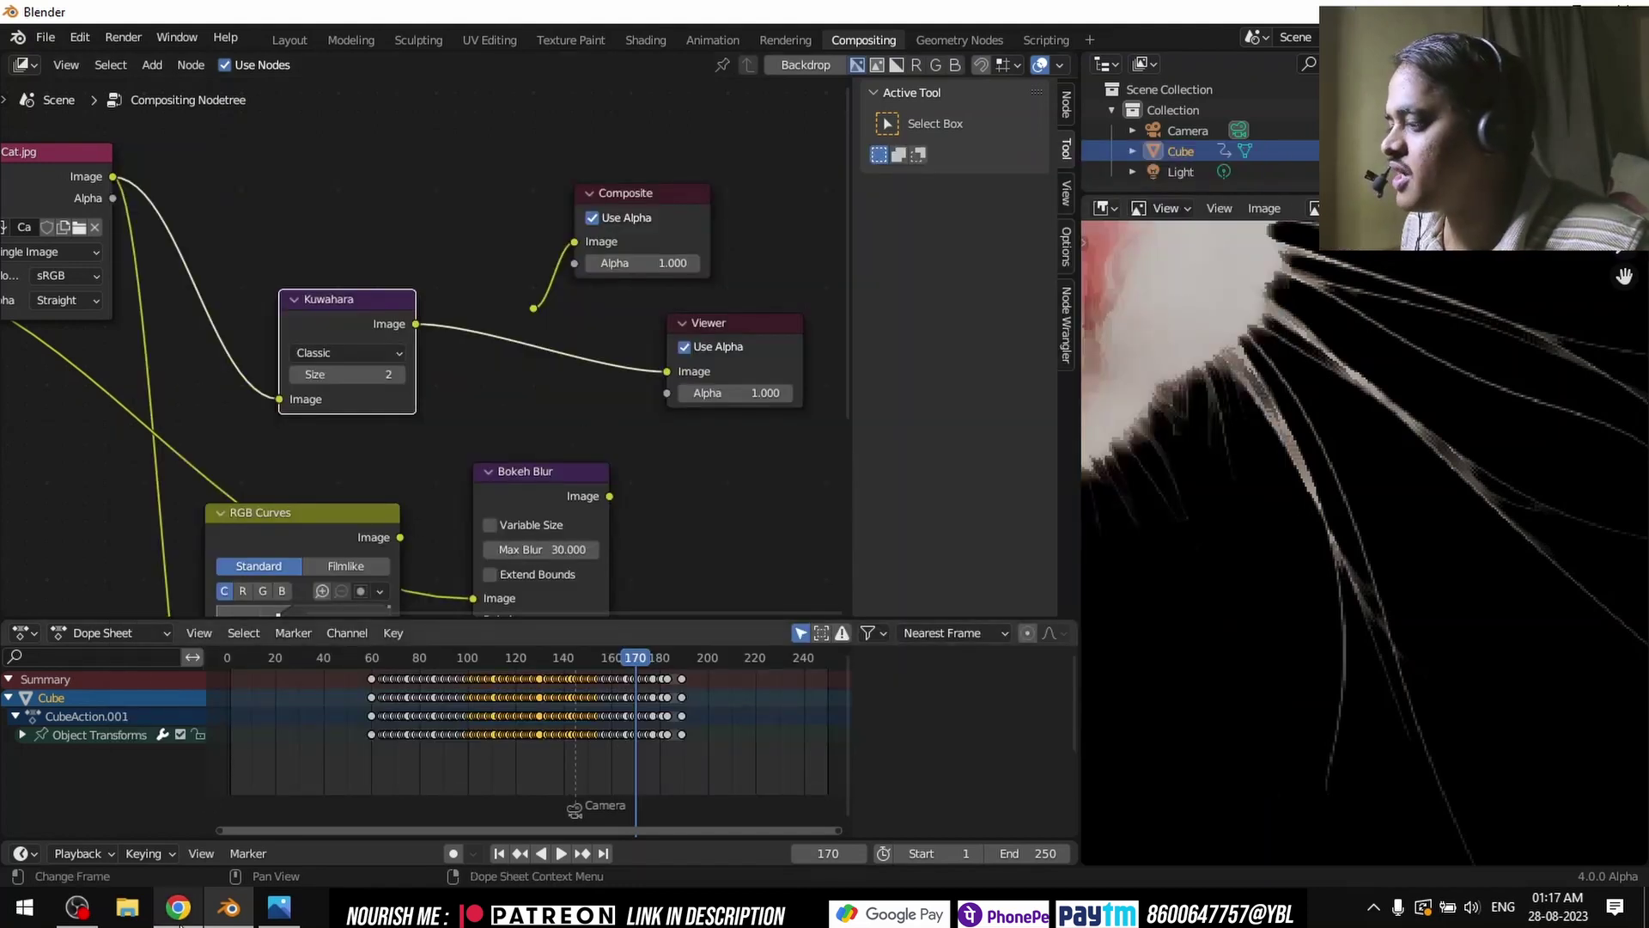
pyautogui.click(178, 908)
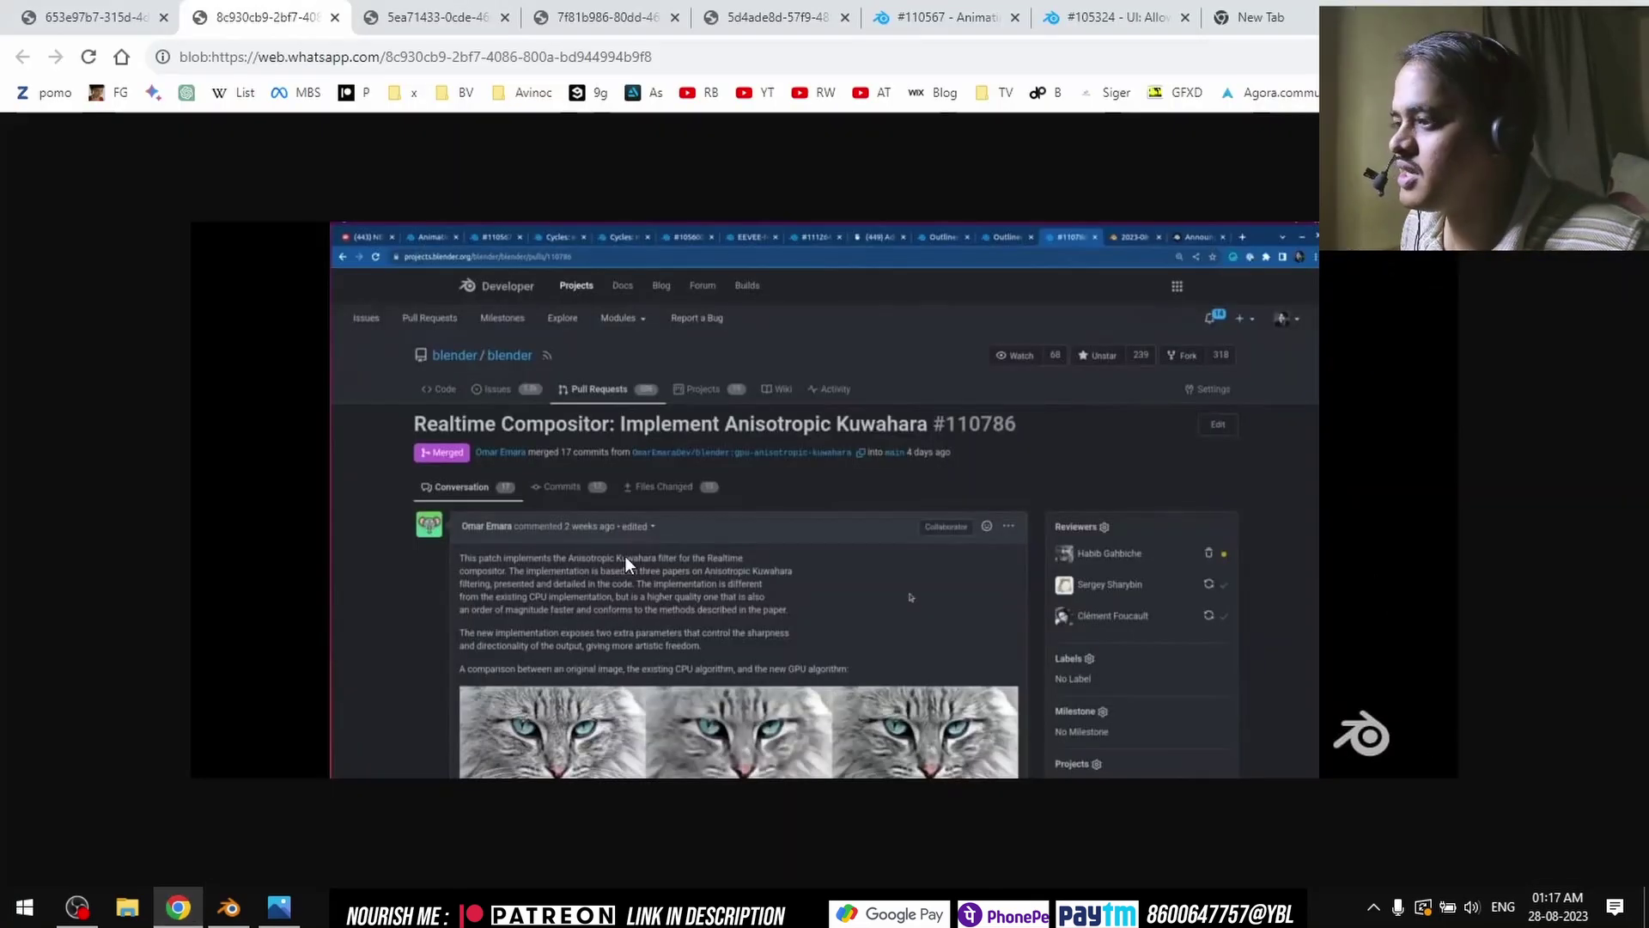
pyautogui.click(440, 18)
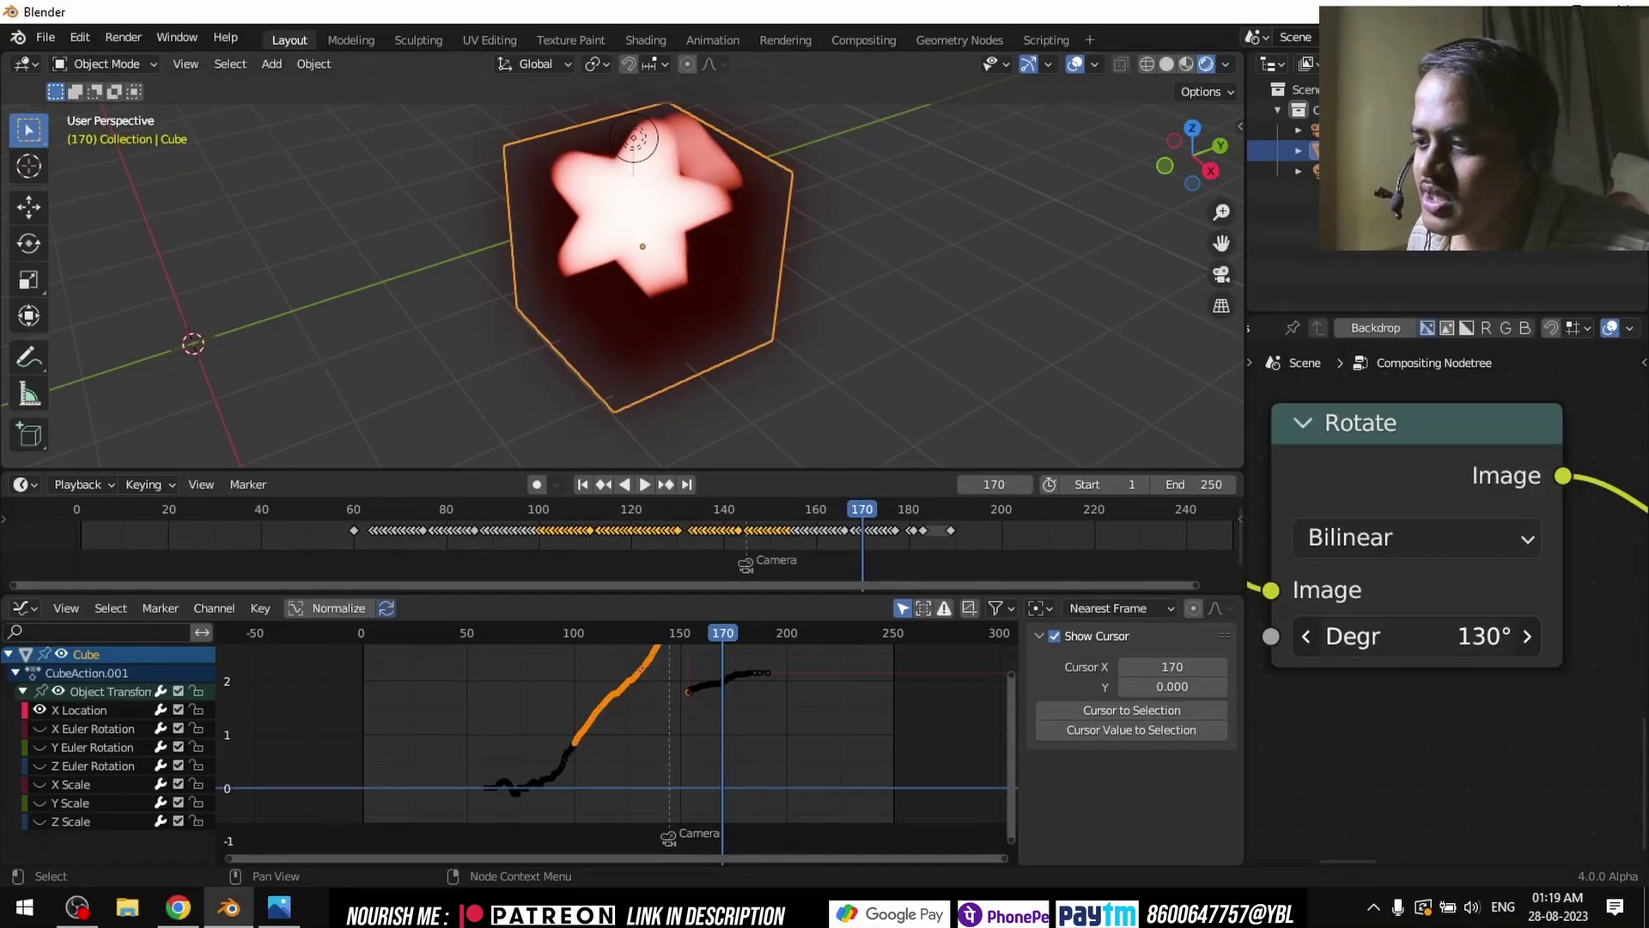
# Step: Lower the Rotate node's angle from 130° to 119° and turn off the node editor overlays
pyautogui.moveTo(1417, 636); pyautogui.dragTo(1383, 635)
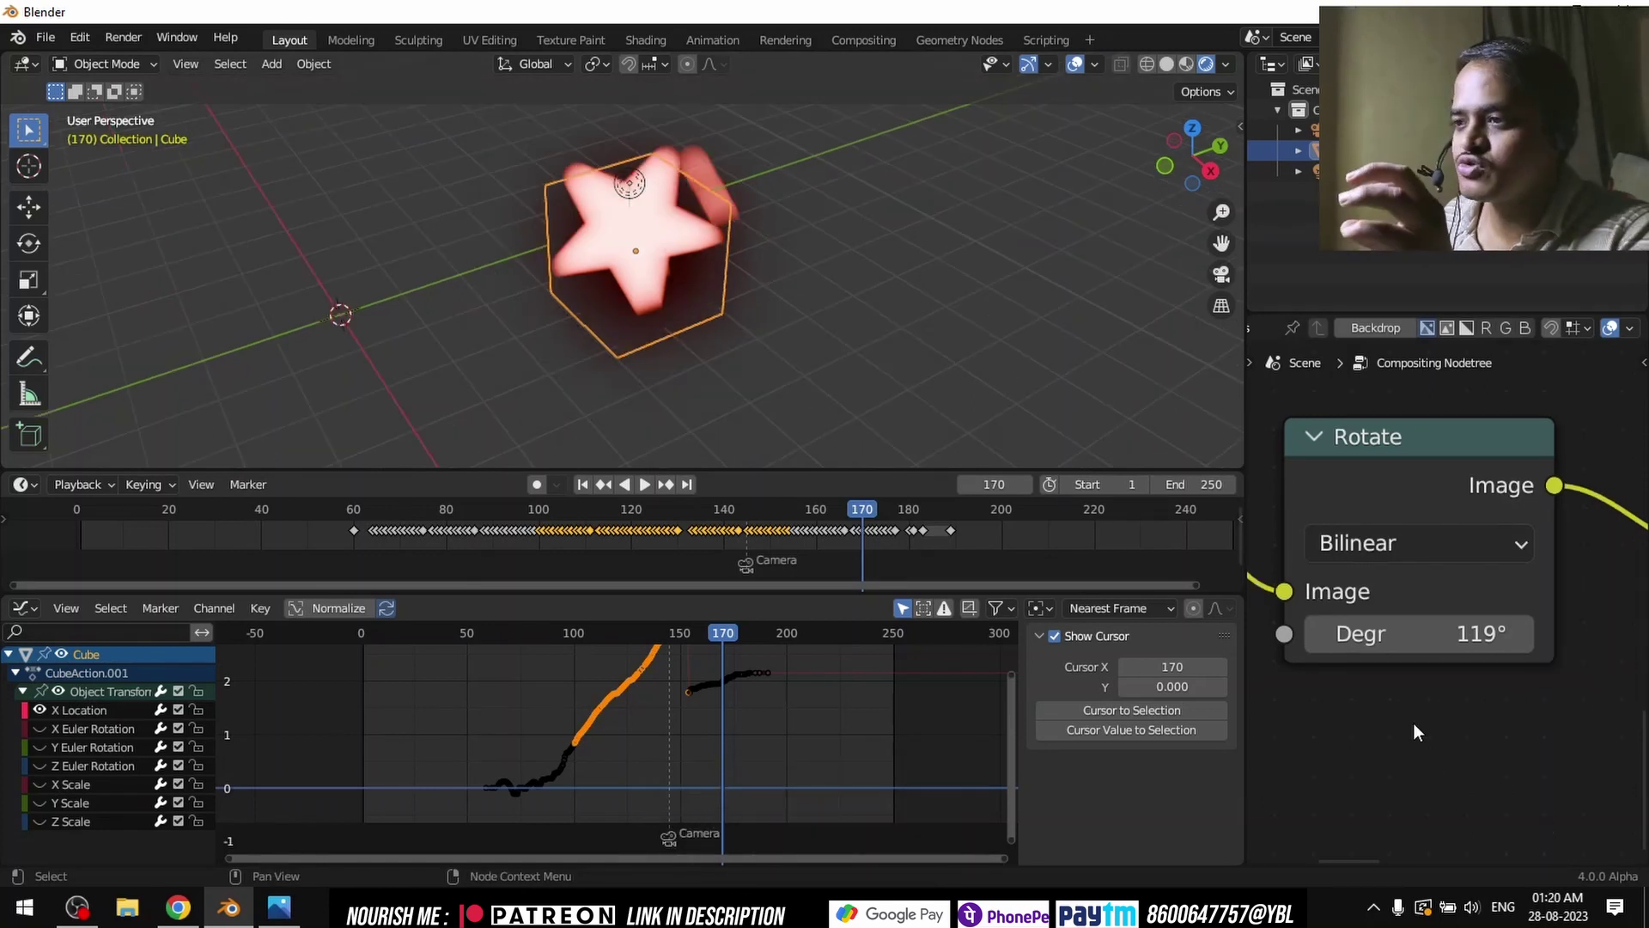
pyautogui.keyDown('ctrl'); pyautogui.hscroll(-5, 1409, 727); pyautogui.keyUp('ctrl')
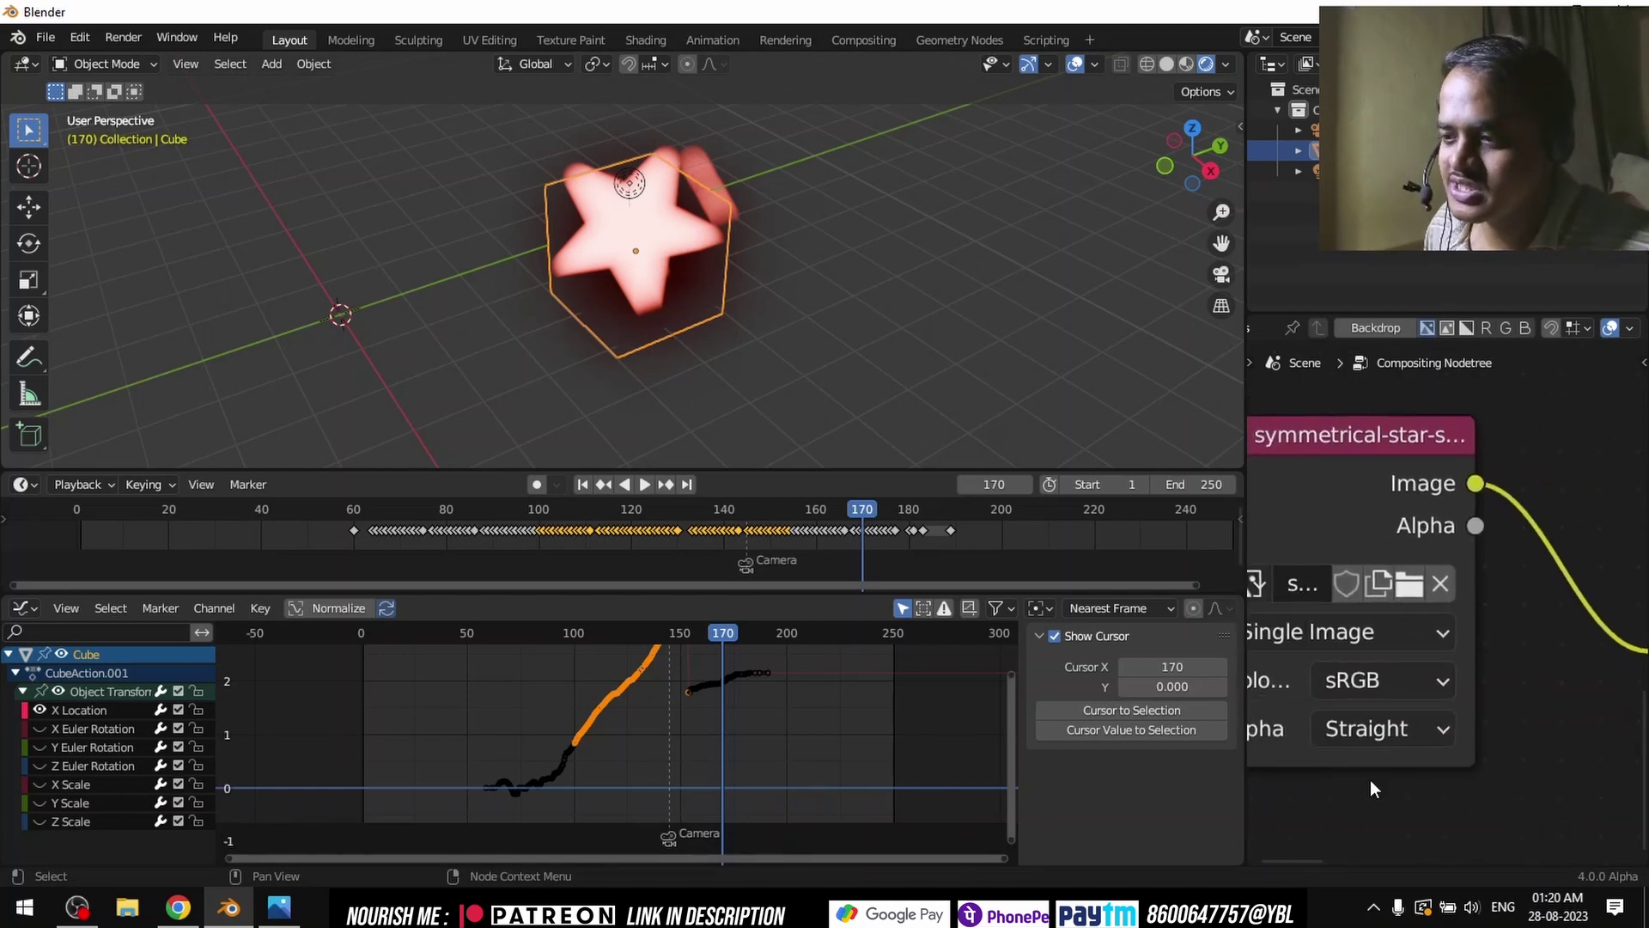
pyautogui.click(1631, 330)
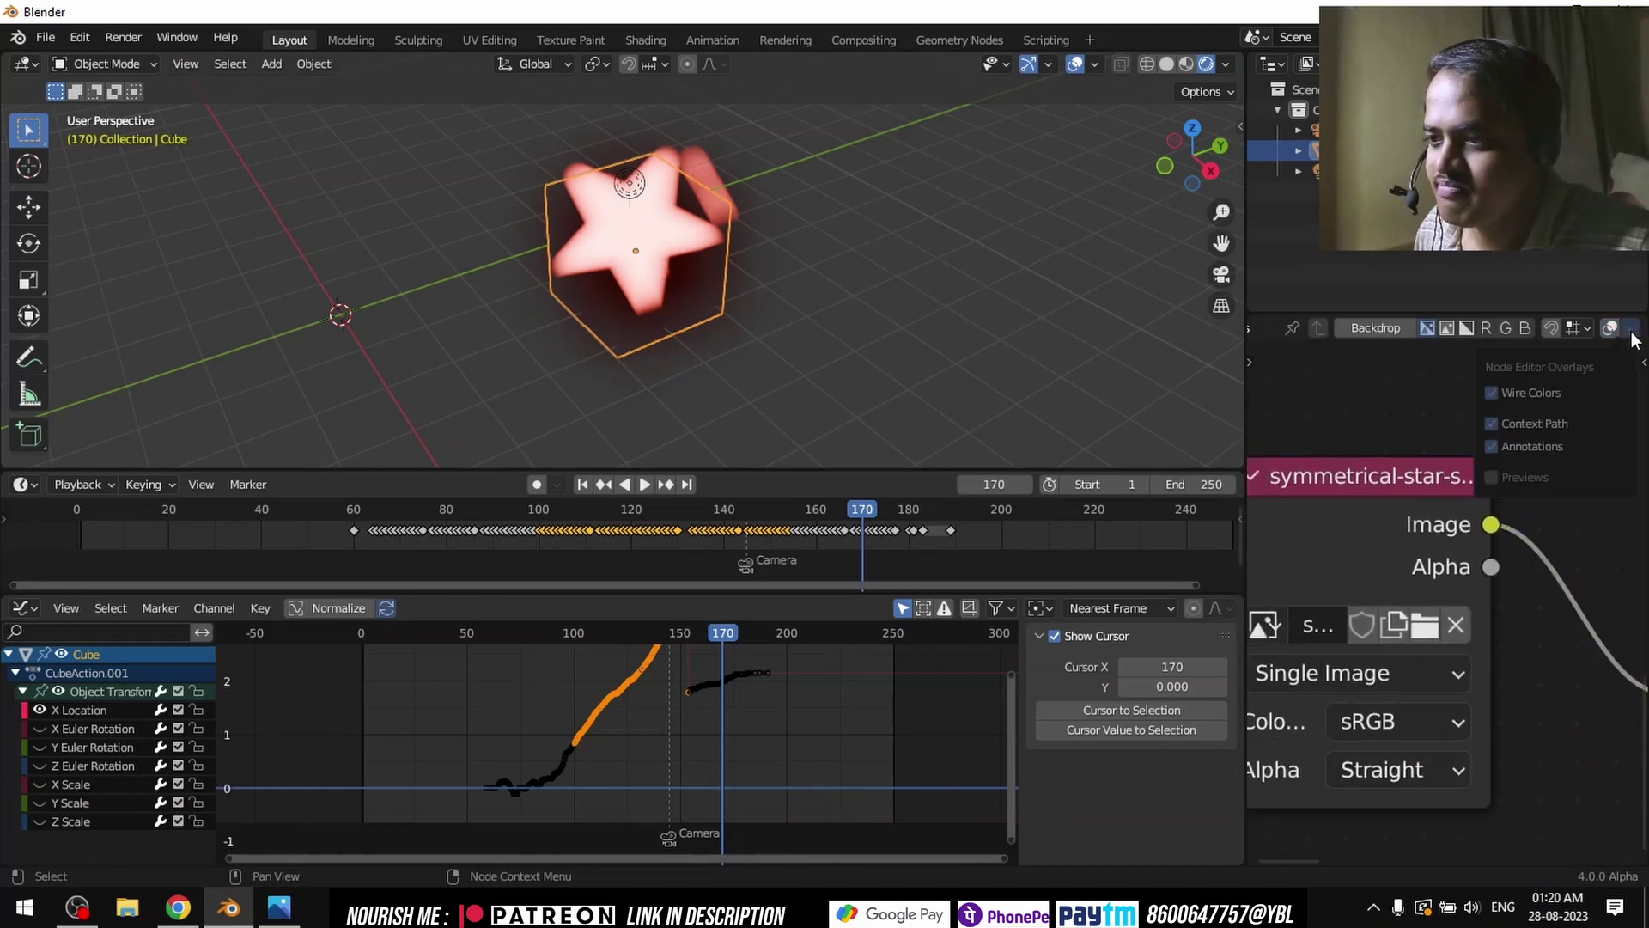
pyautogui.scroll(-2, 1447, 529)
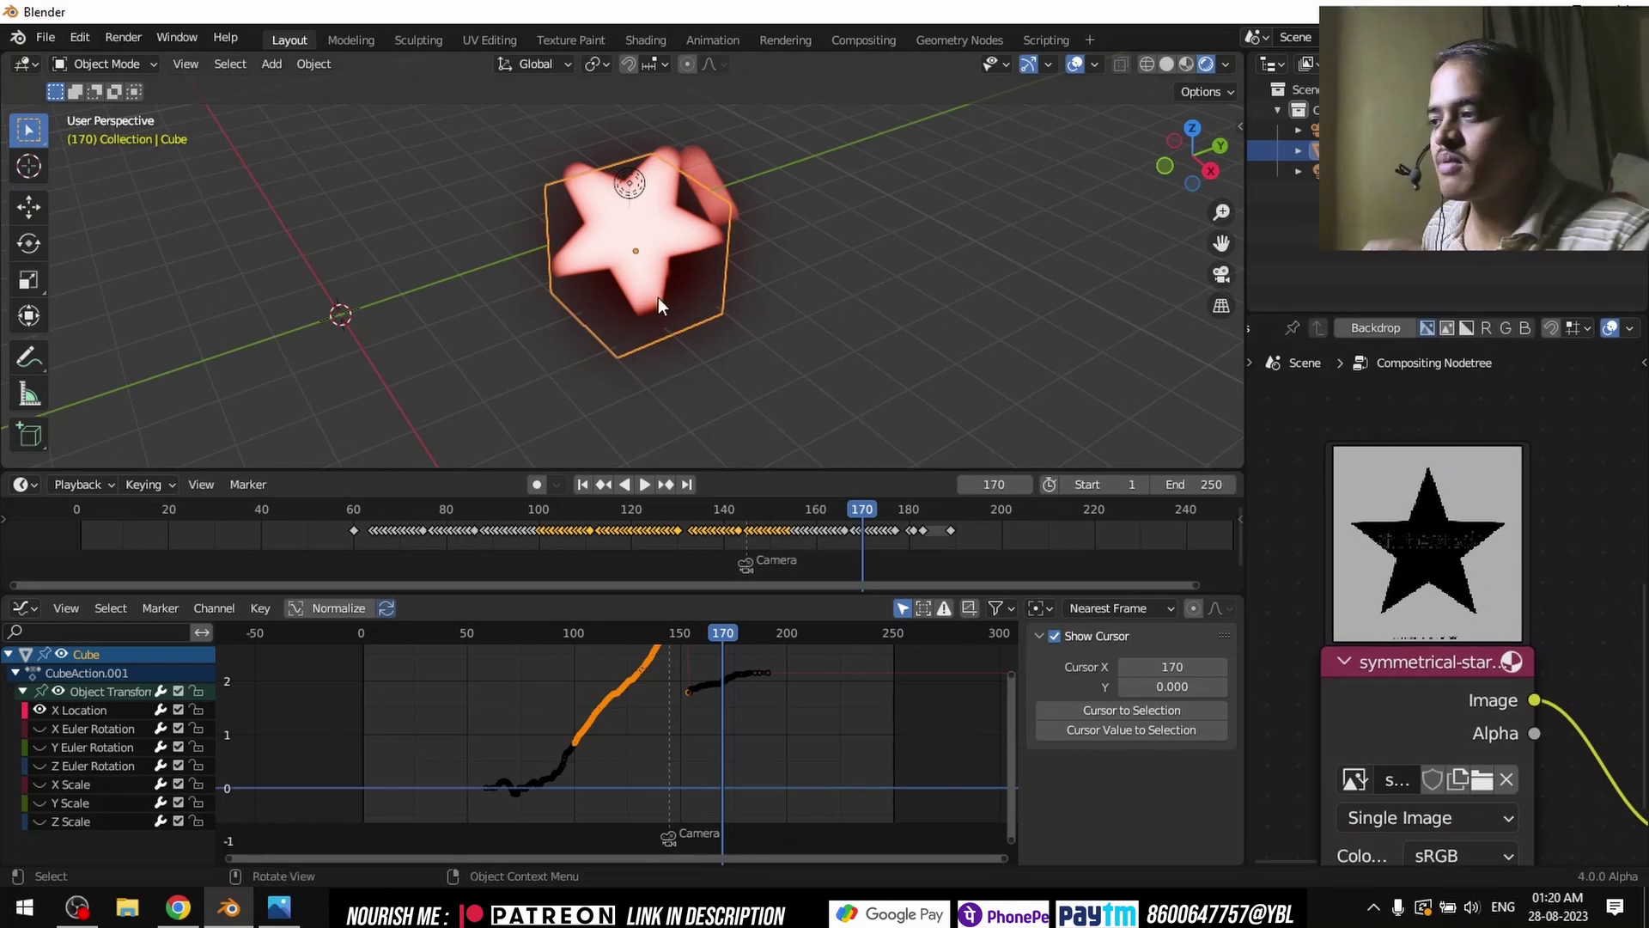
pyautogui.hotkey('shift', 'alt', 'z')
# Step: Switch to the Art Work Page.jpg photo and bring the Principled BSDF inputs into view
pyautogui.hotkey('alt', 'Tab')
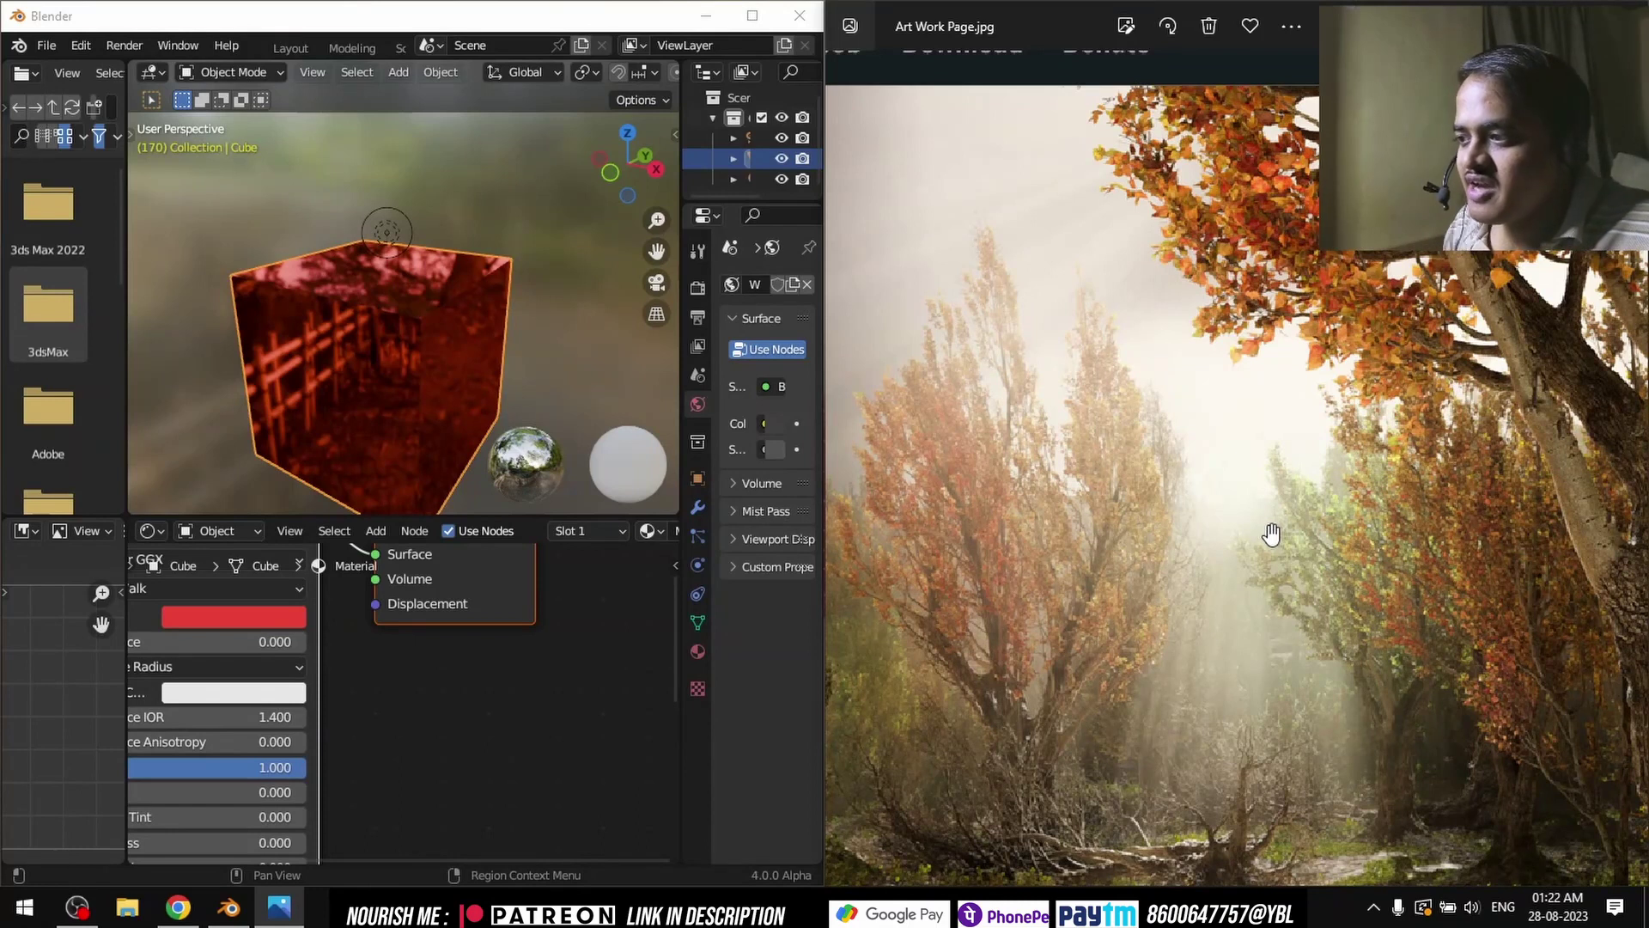
pyautogui.moveTo(292, 626); pyautogui.dragTo(489, 665, button='middle')
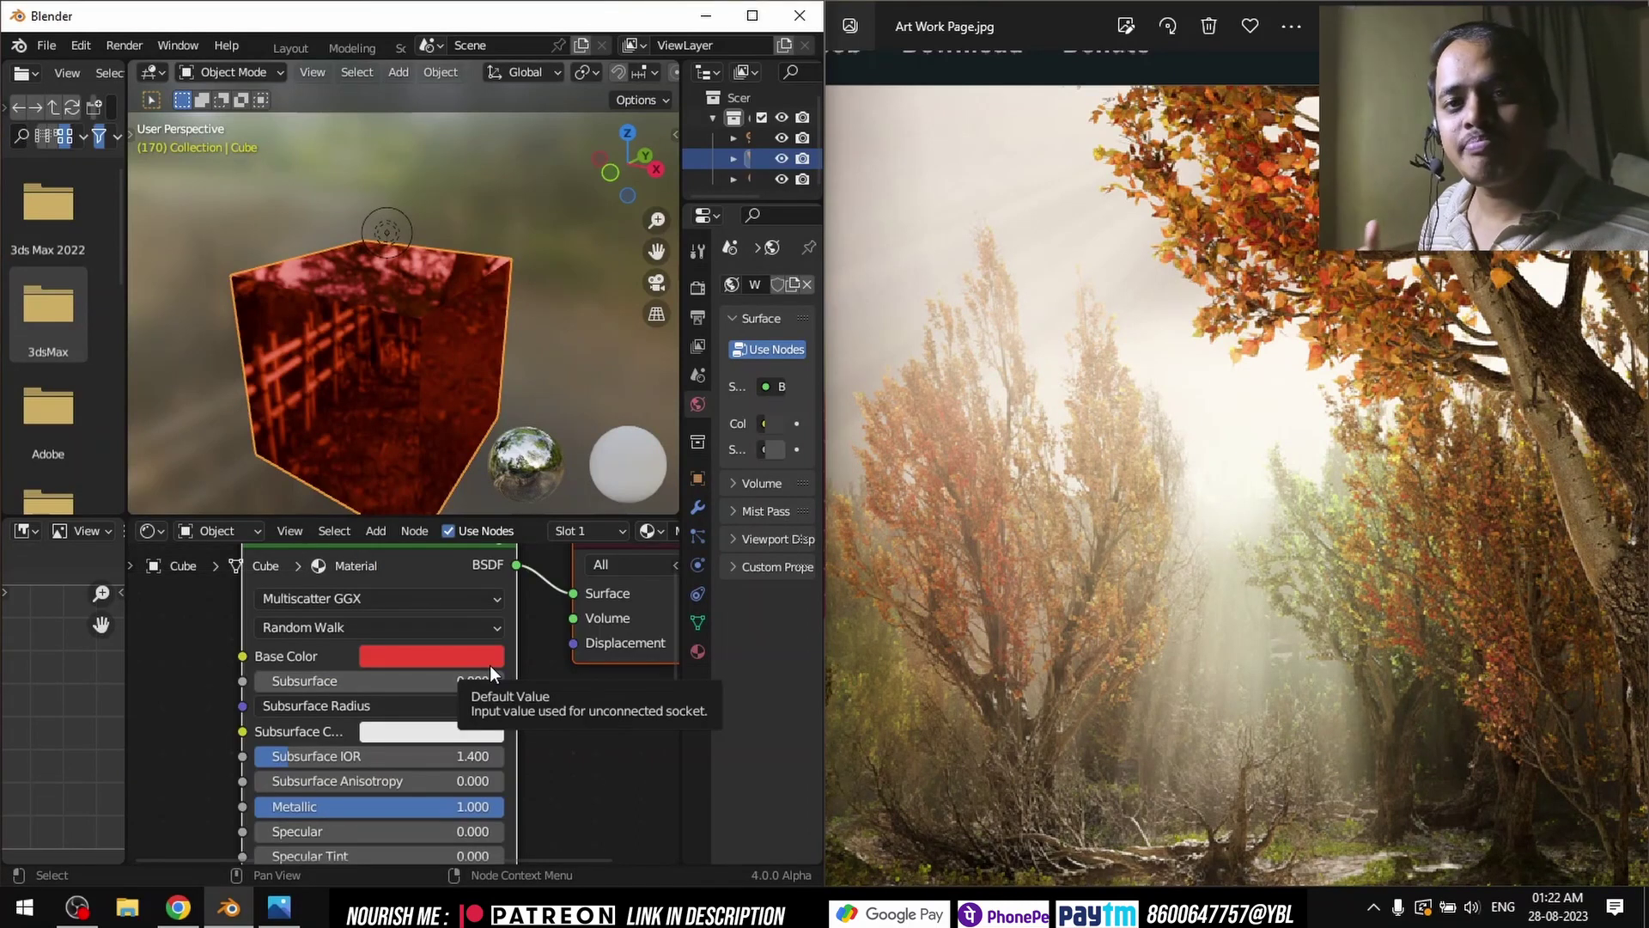
# Step: Eyedrop the Base Color from the desktop folder's yellow, then from a brown leaf in the photo
pyautogui.click(484, 661)
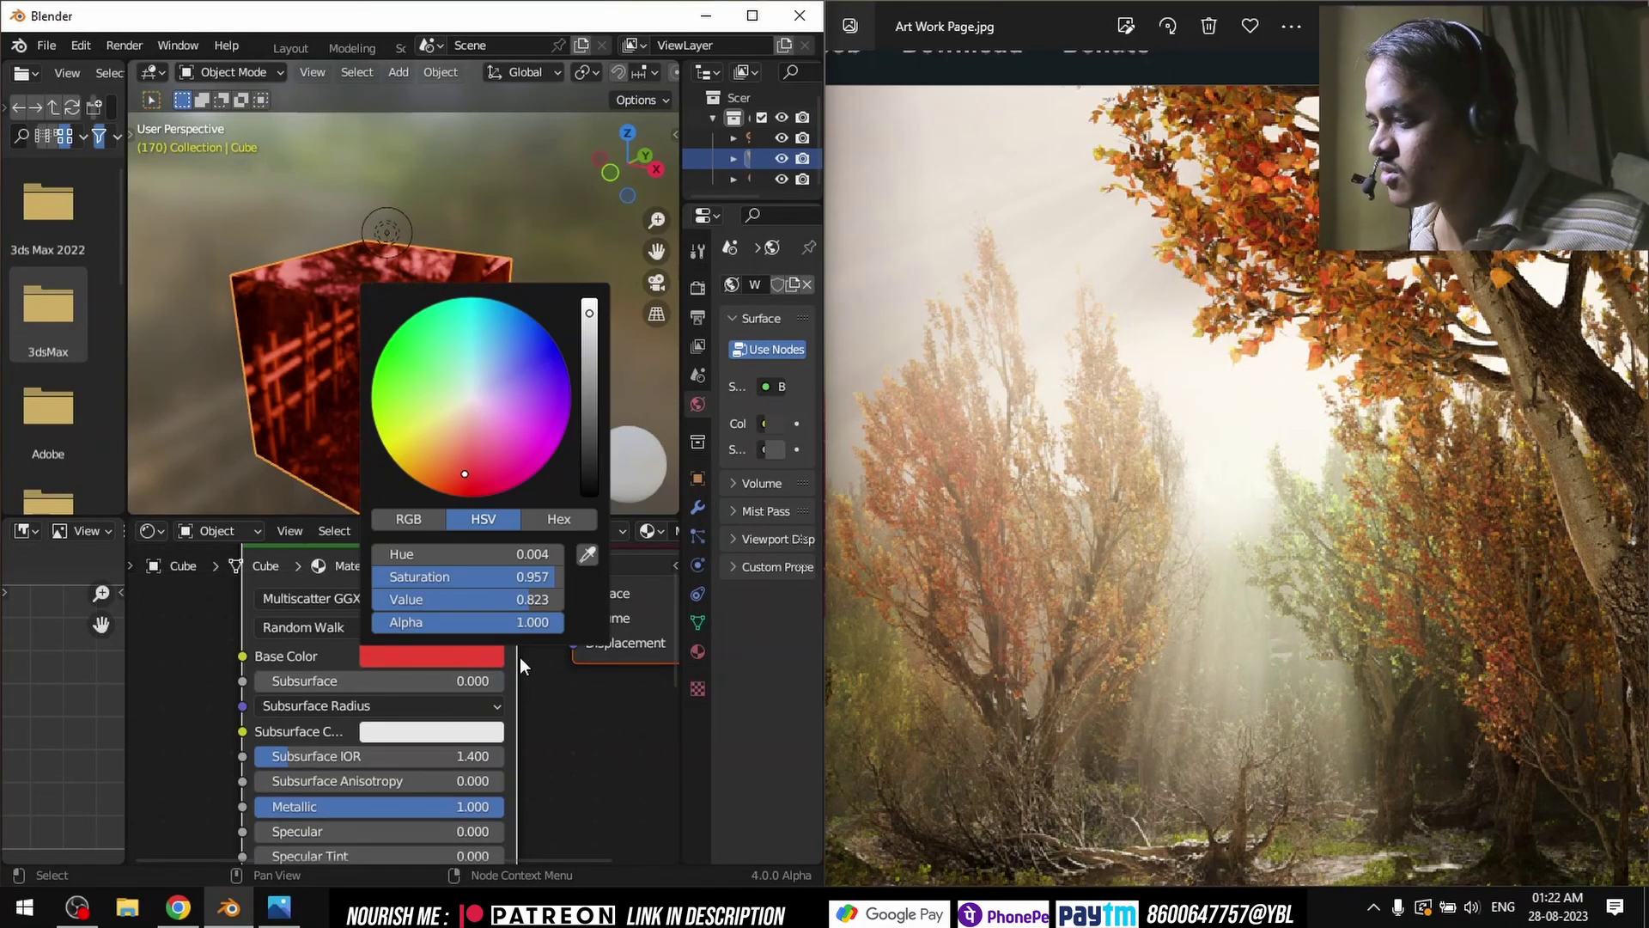
pyautogui.click(587, 554)
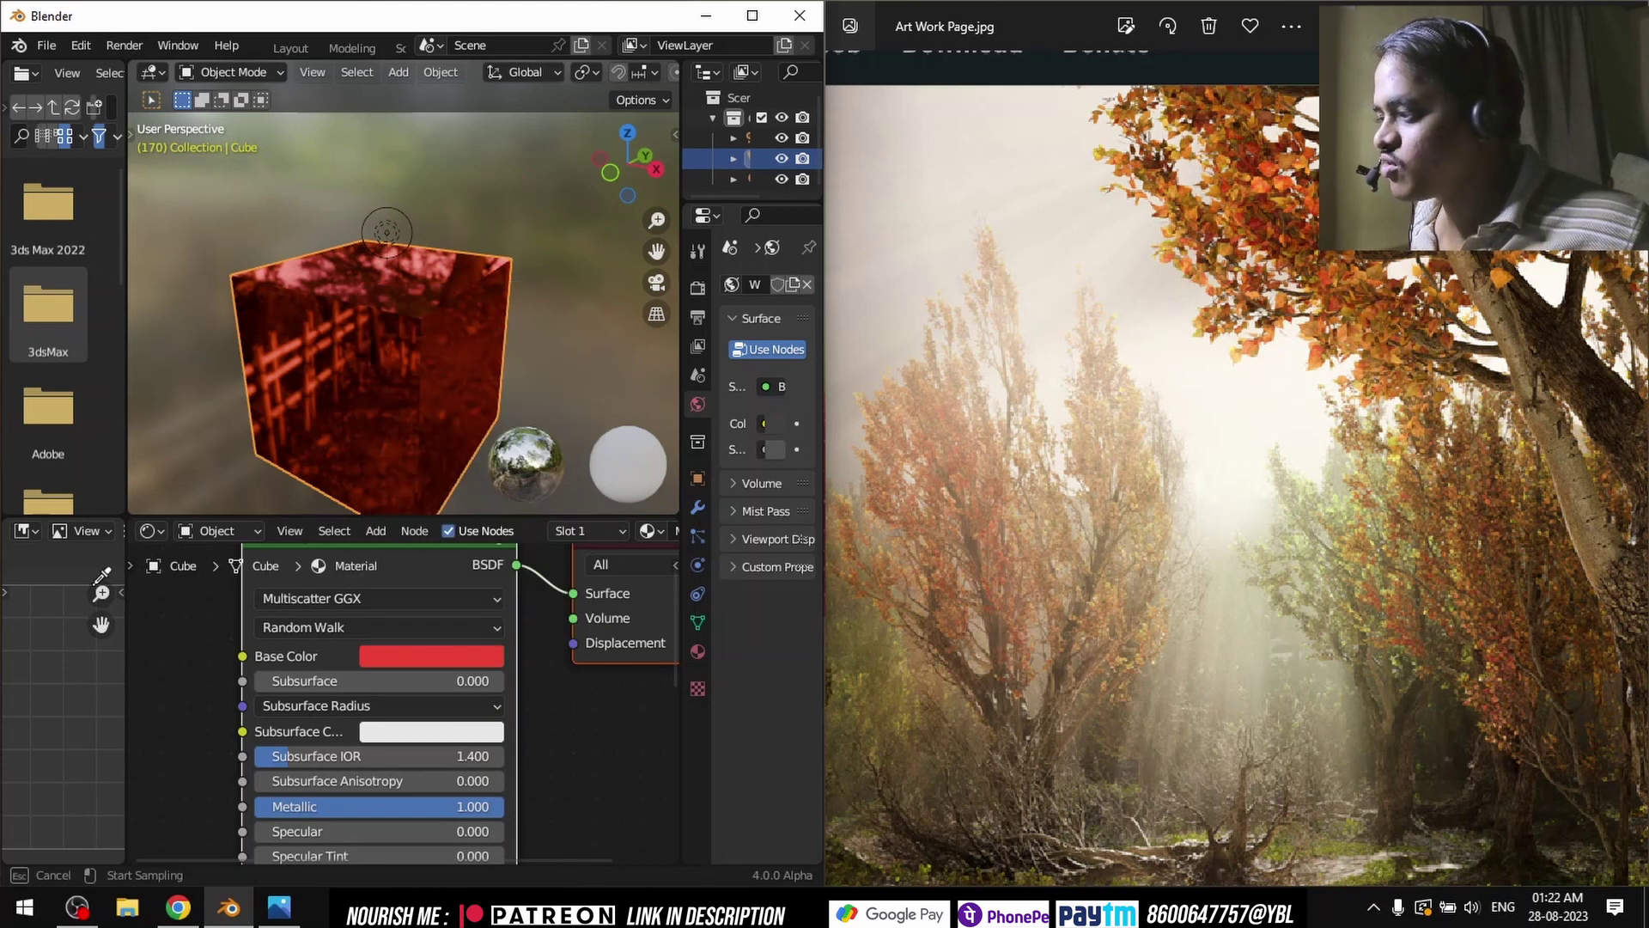
pyautogui.click(50, 400)
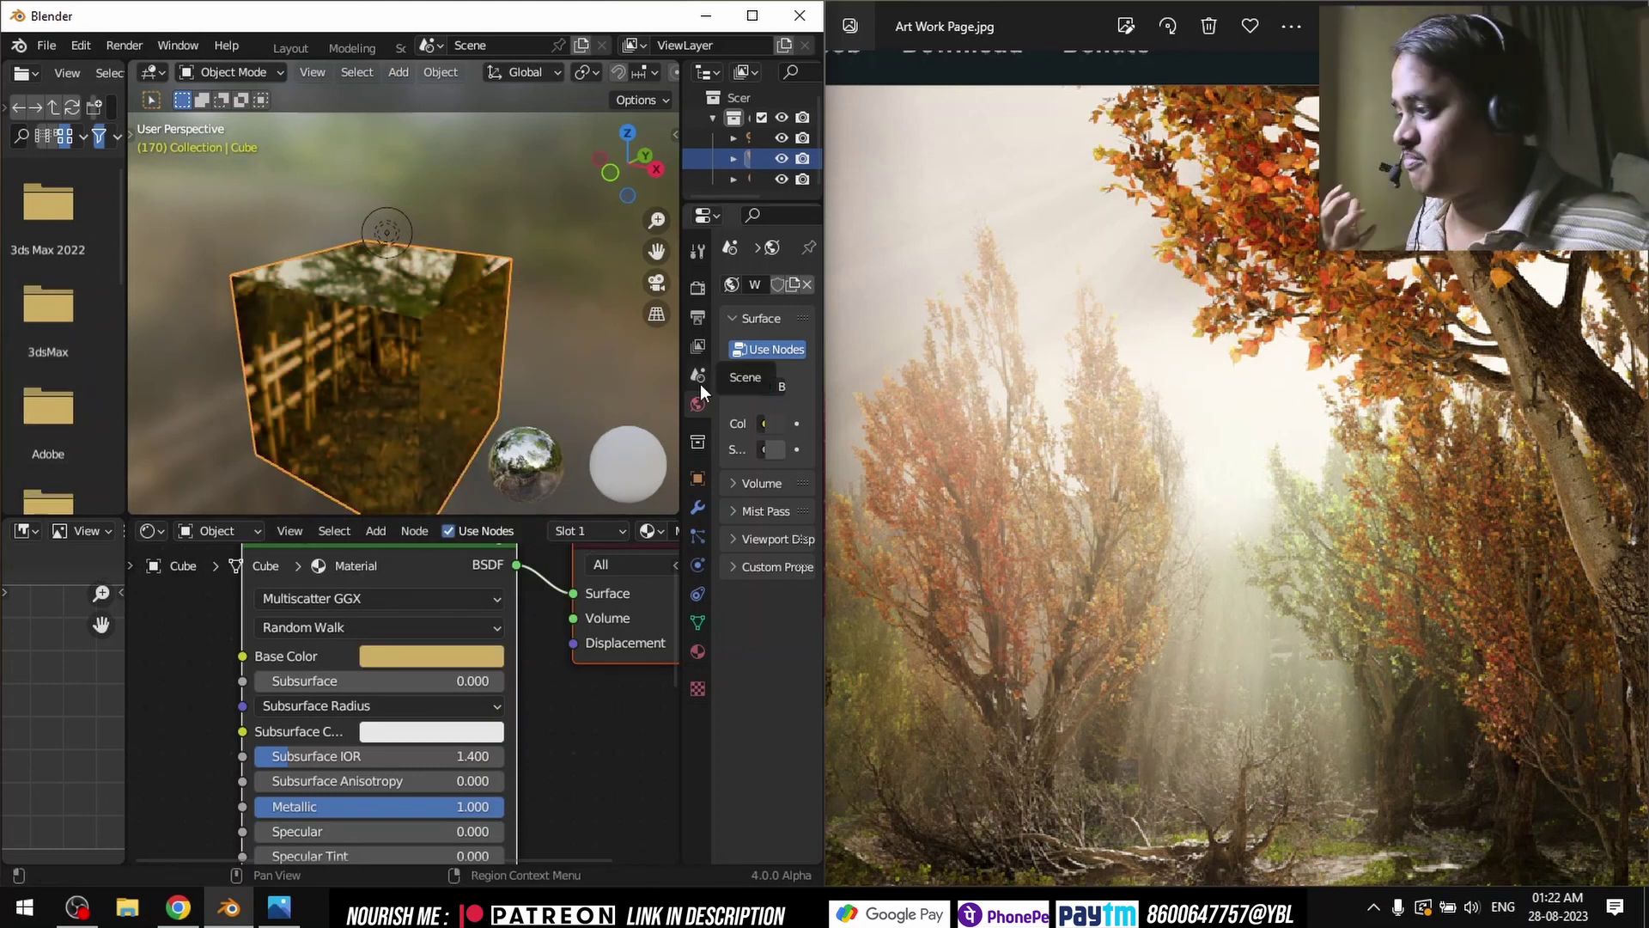
pyautogui.click(471, 656)
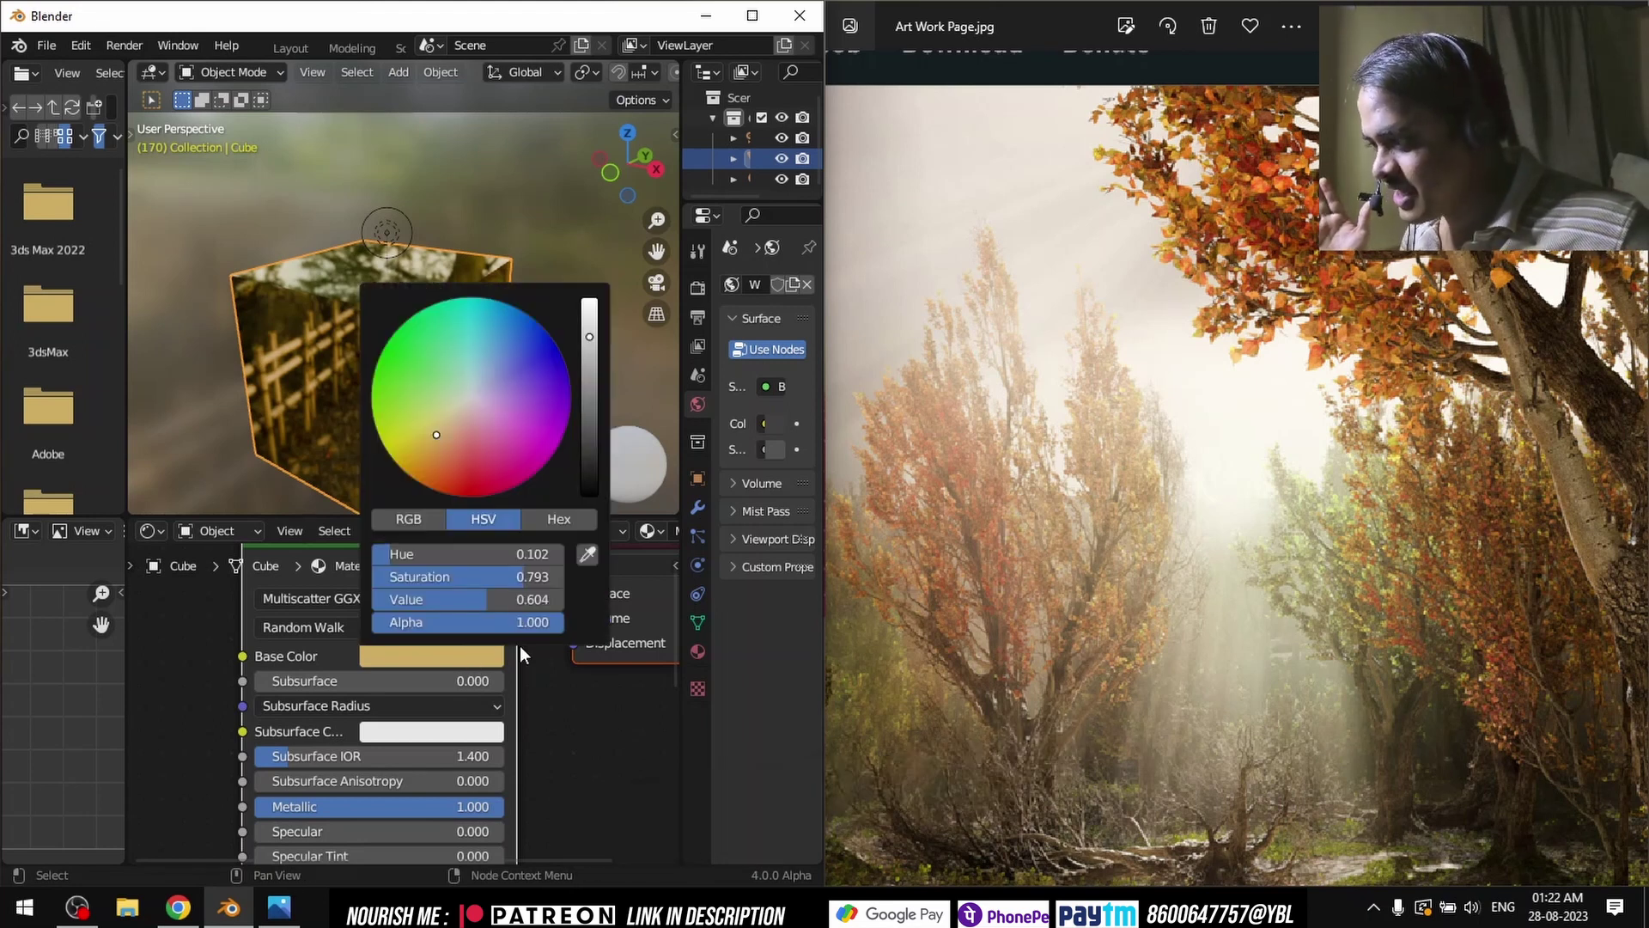
pyautogui.click(583, 555)
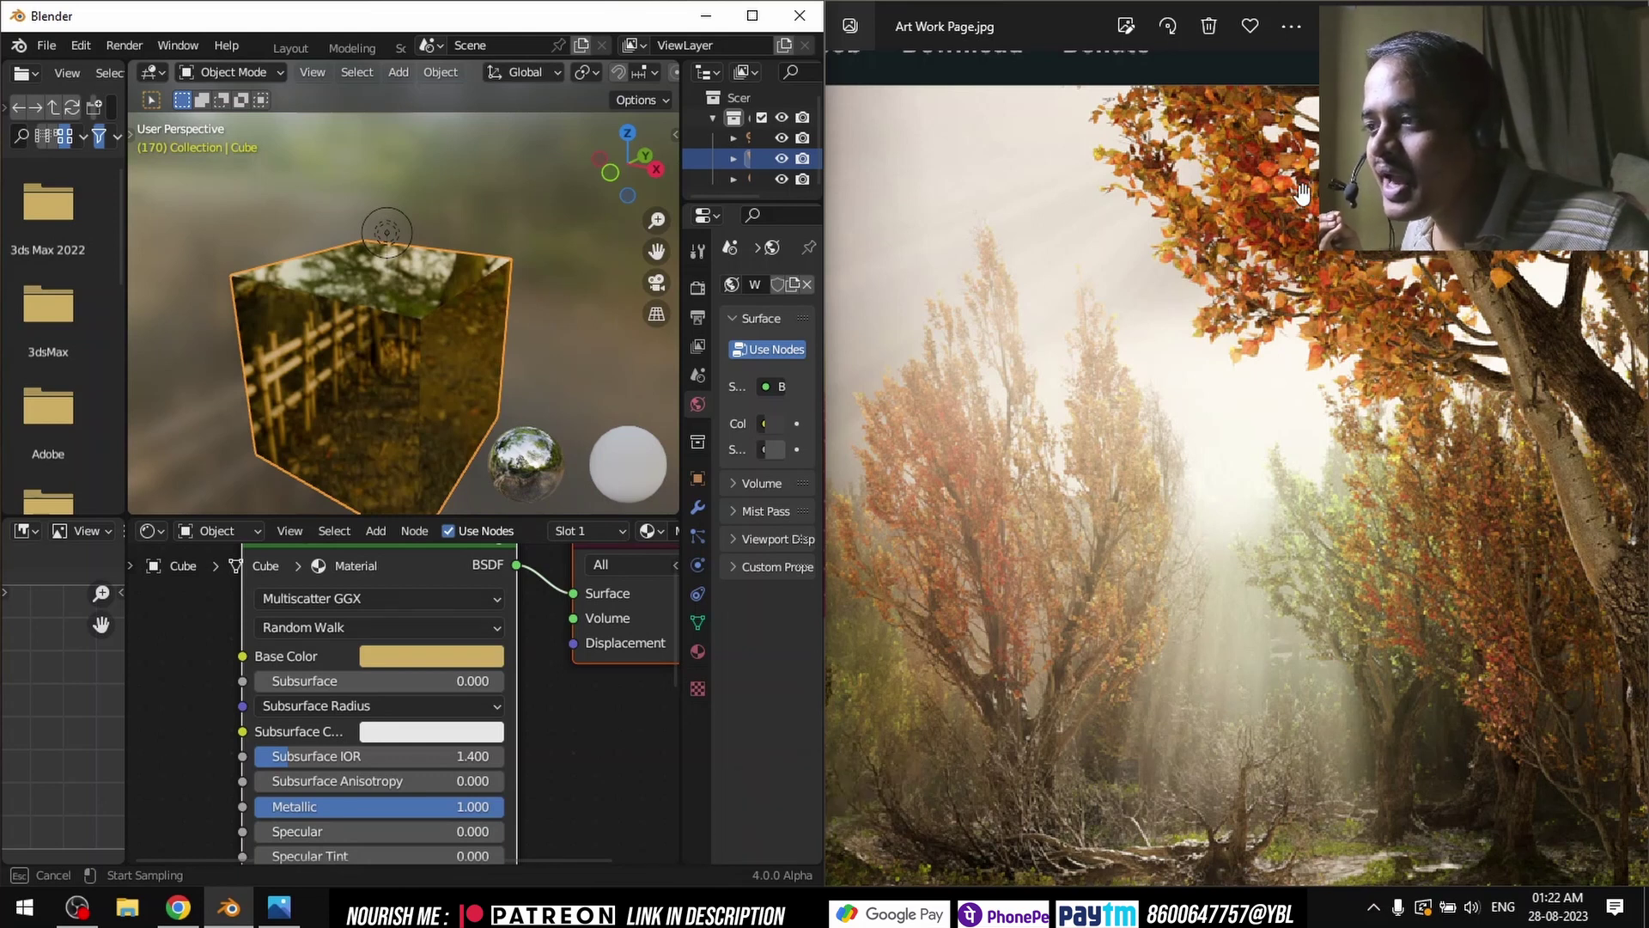
pyautogui.click(1269, 160)
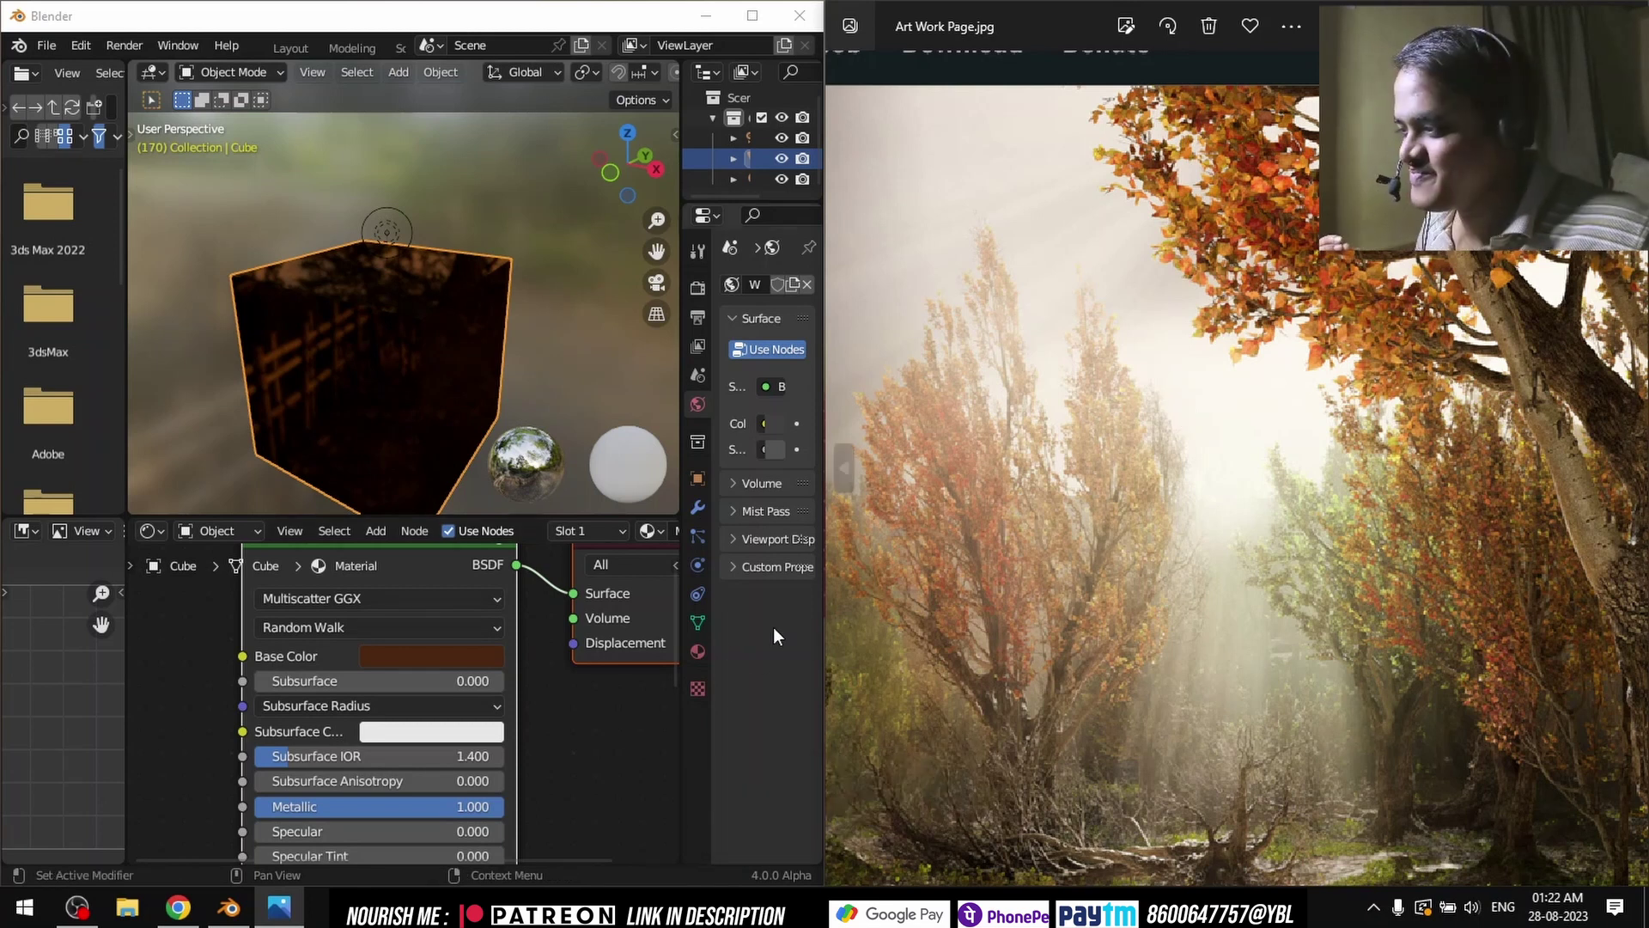
# Step: Resample the Base Color to an orange leaf from the photo and close the reference photo
pyautogui.click(448, 663)
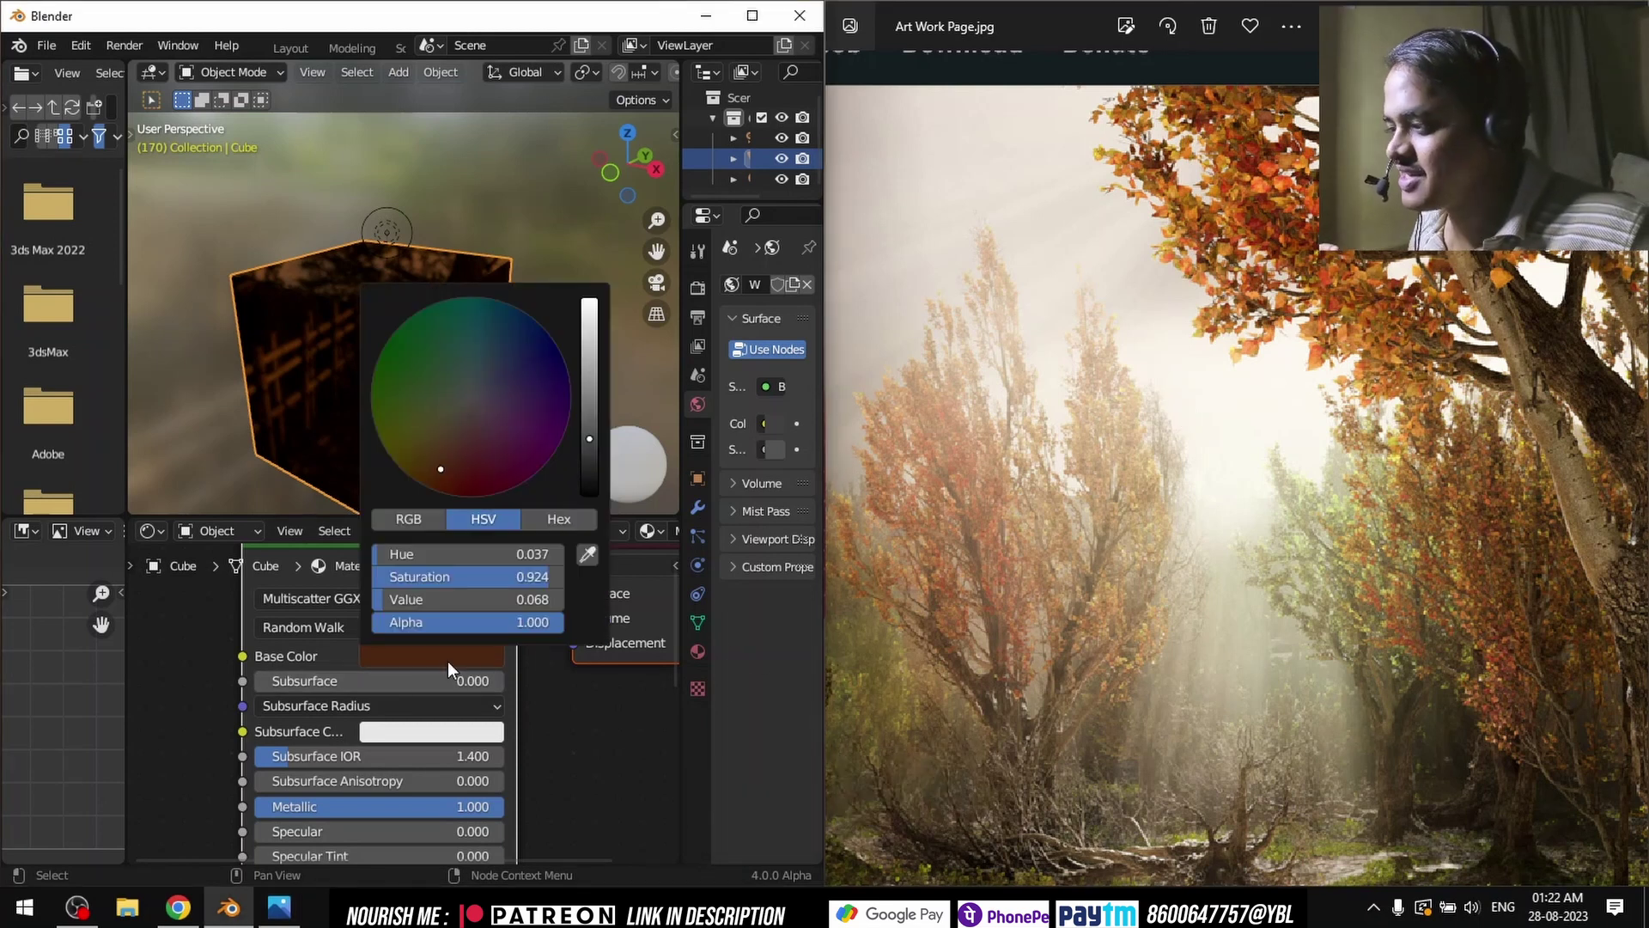
pyautogui.click(586, 554)
pyautogui.click(1261, 189)
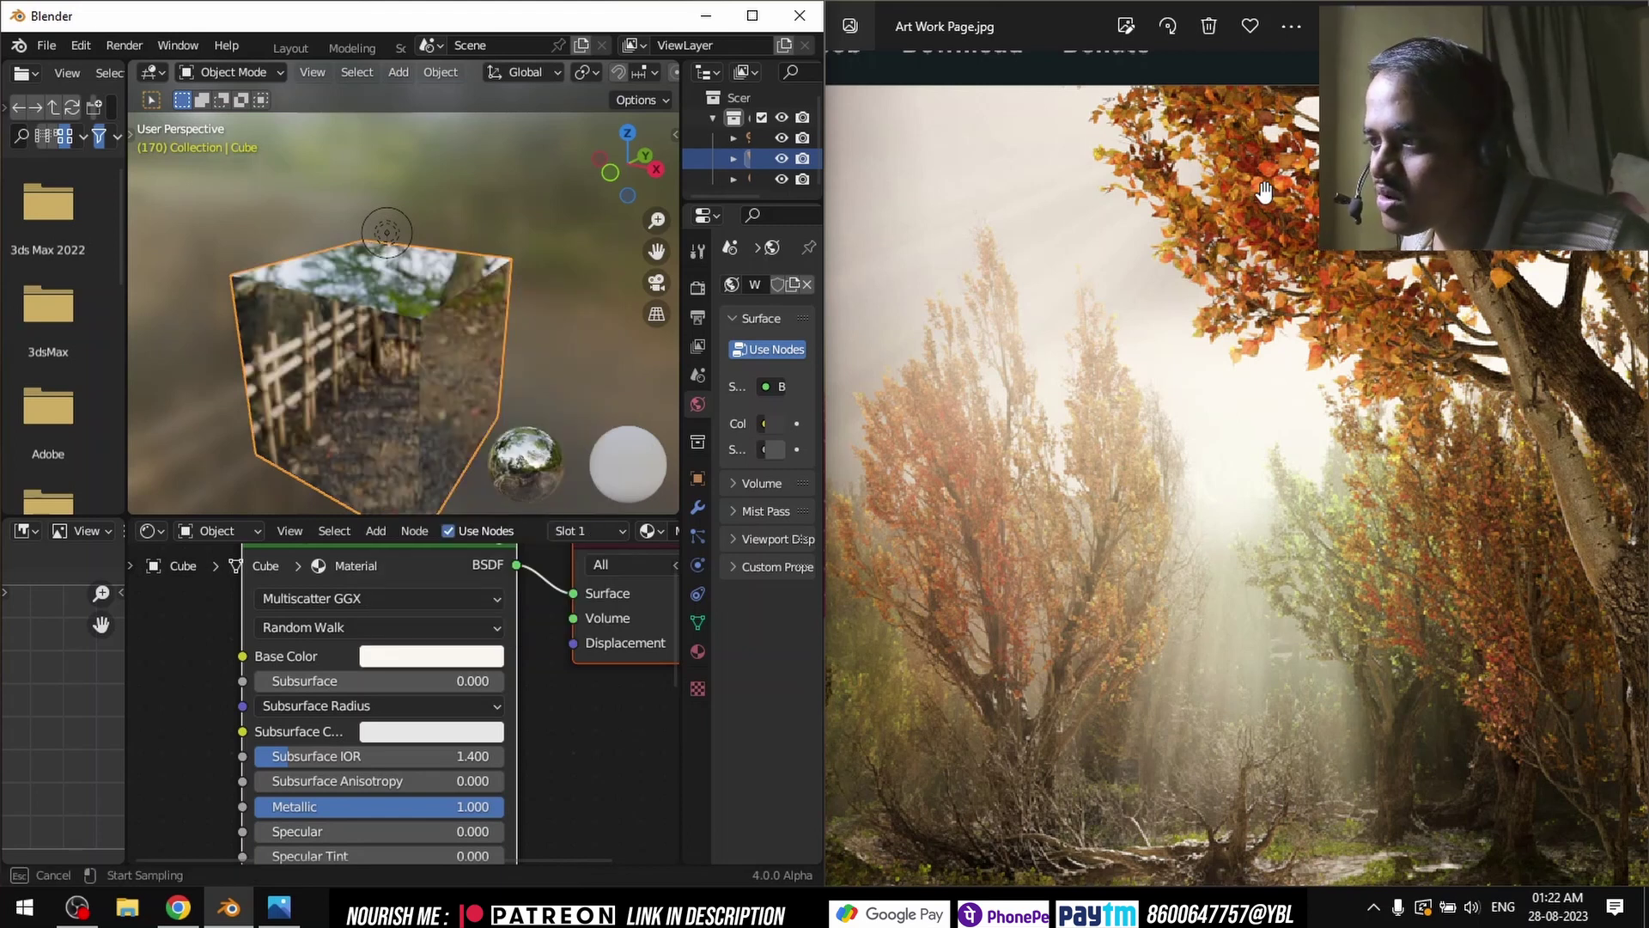
pyautogui.click(1261, 190)
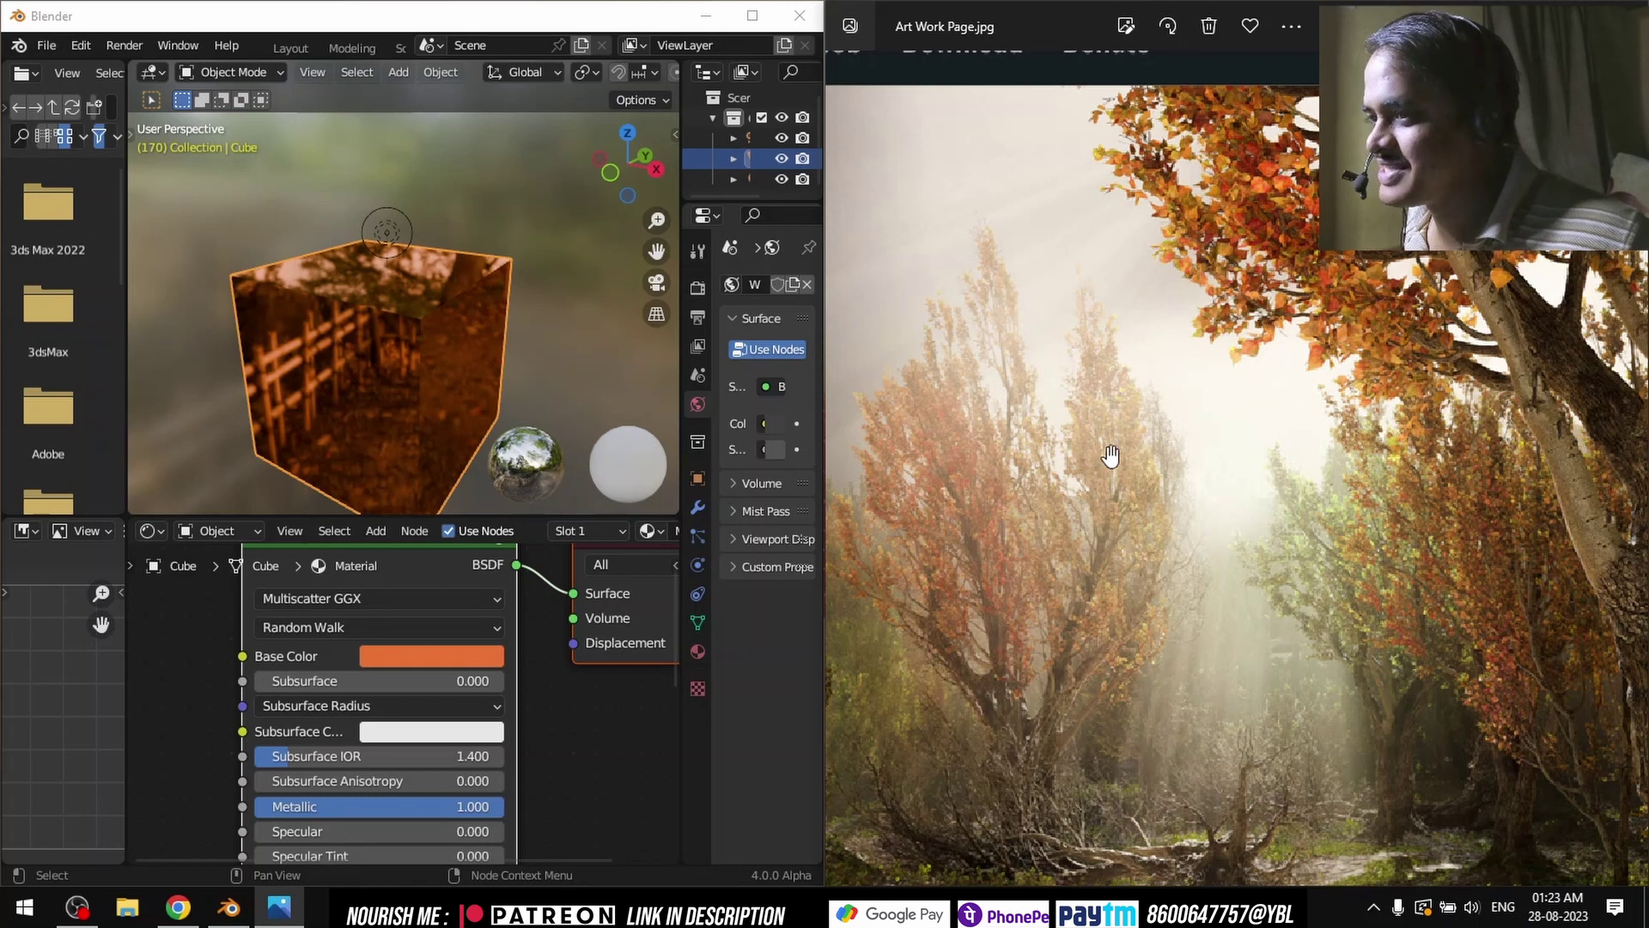
pyautogui.hotkey('alt', 'F4')
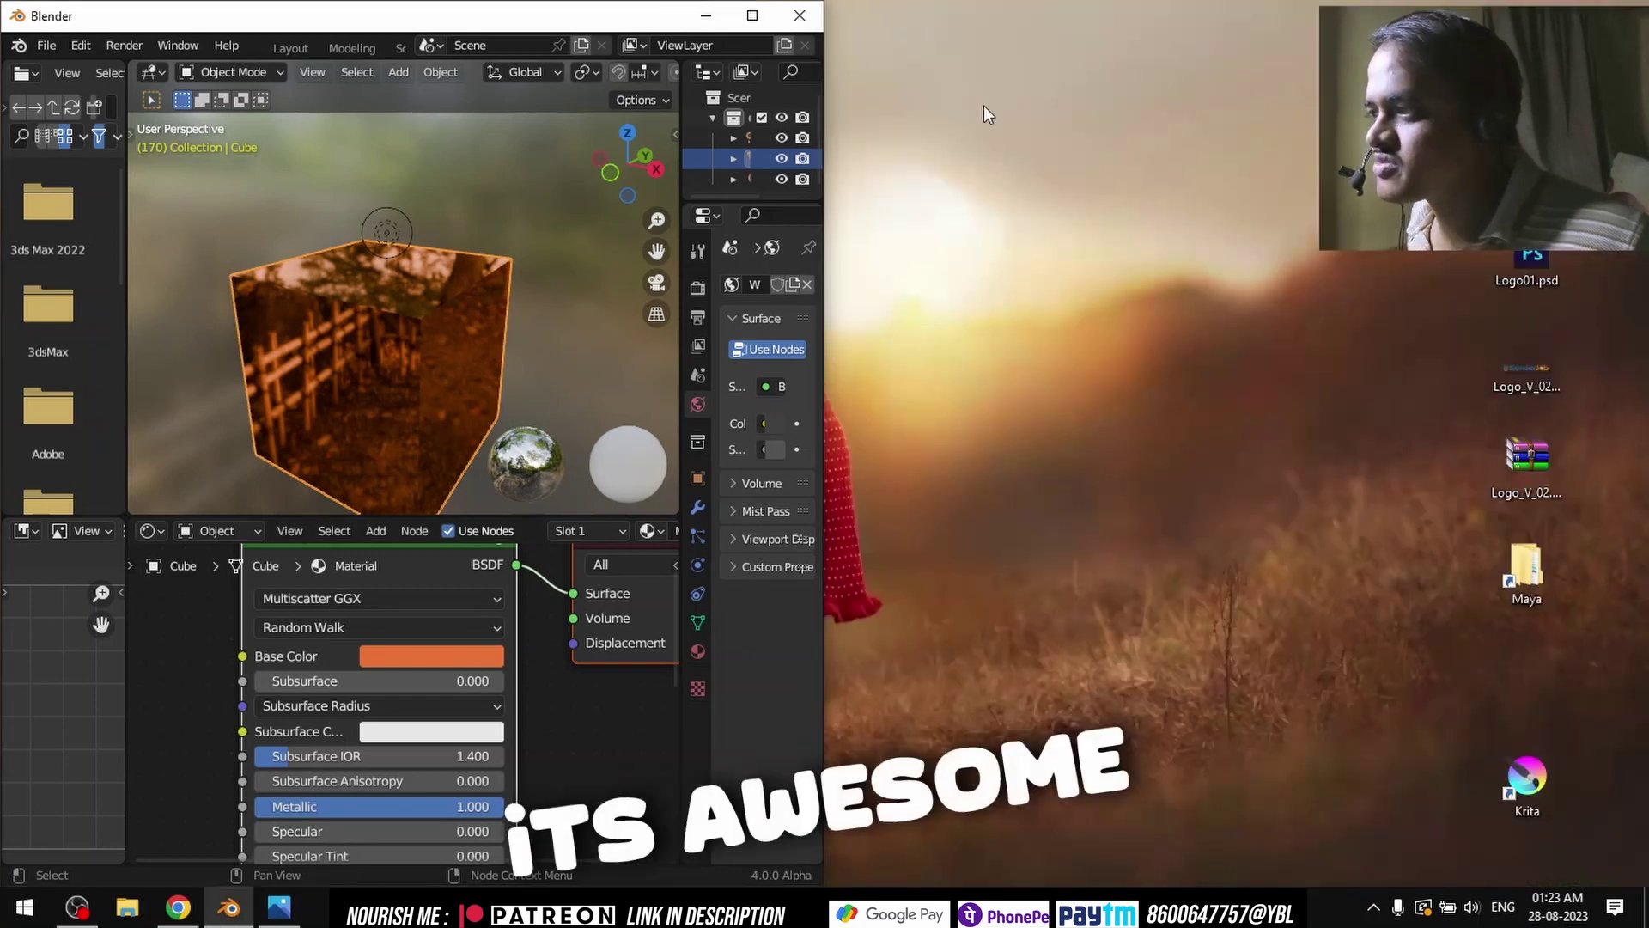
# Step: Maximise the Blender window and bring up the Alt+Tab window switcher
pyautogui.click(739, 16)
pyautogui.hotkey('alt', 'Tab')
pyautogui.hotkey('alt', 'Tab')
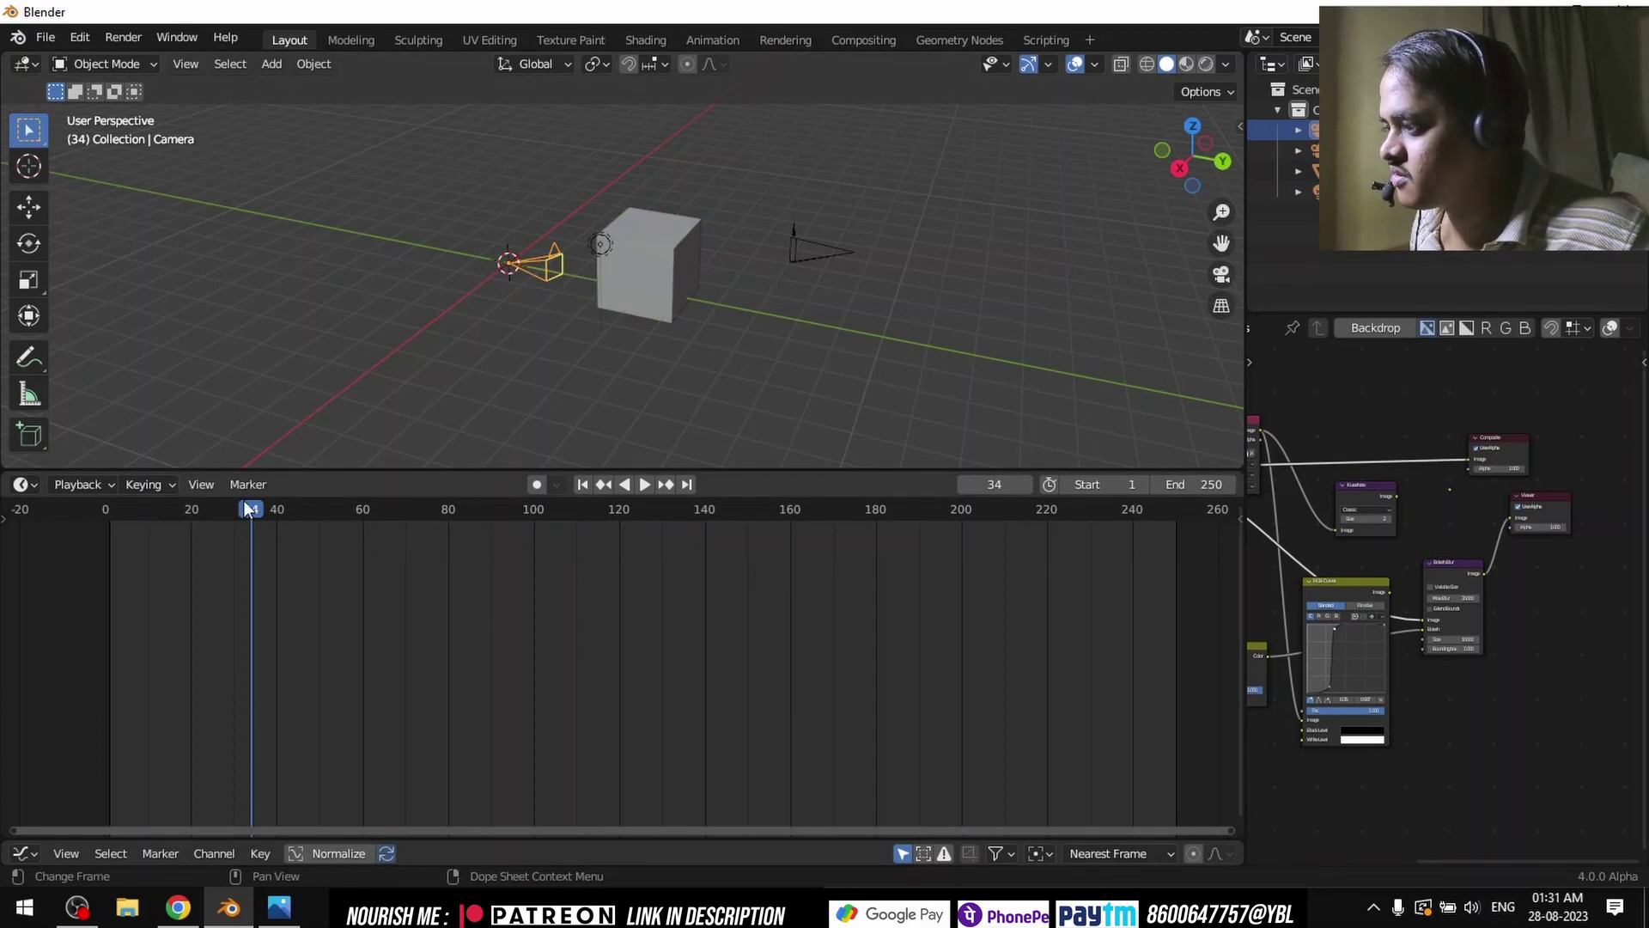
# Step: Bind the camera to a new marker at frame 31, then select Camera.001 at frame 81
pyautogui.moveTo(249, 510); pyautogui.dragTo(238, 510)
pyautogui.hotkey('ctrl', 'b')
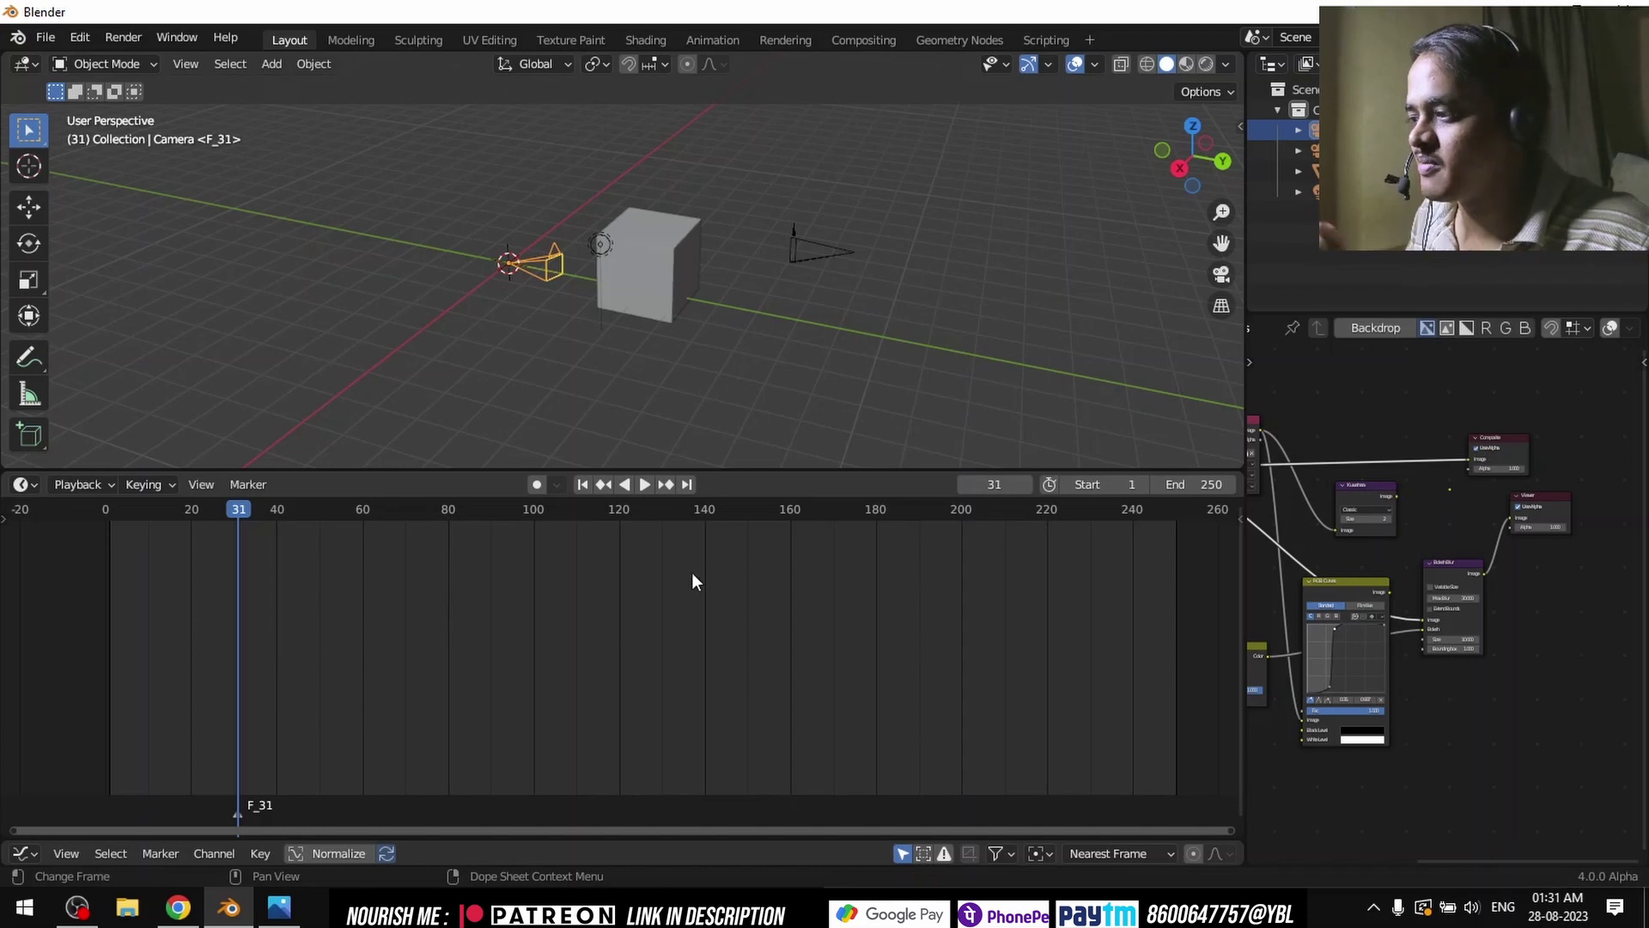
pyautogui.click(453, 509)
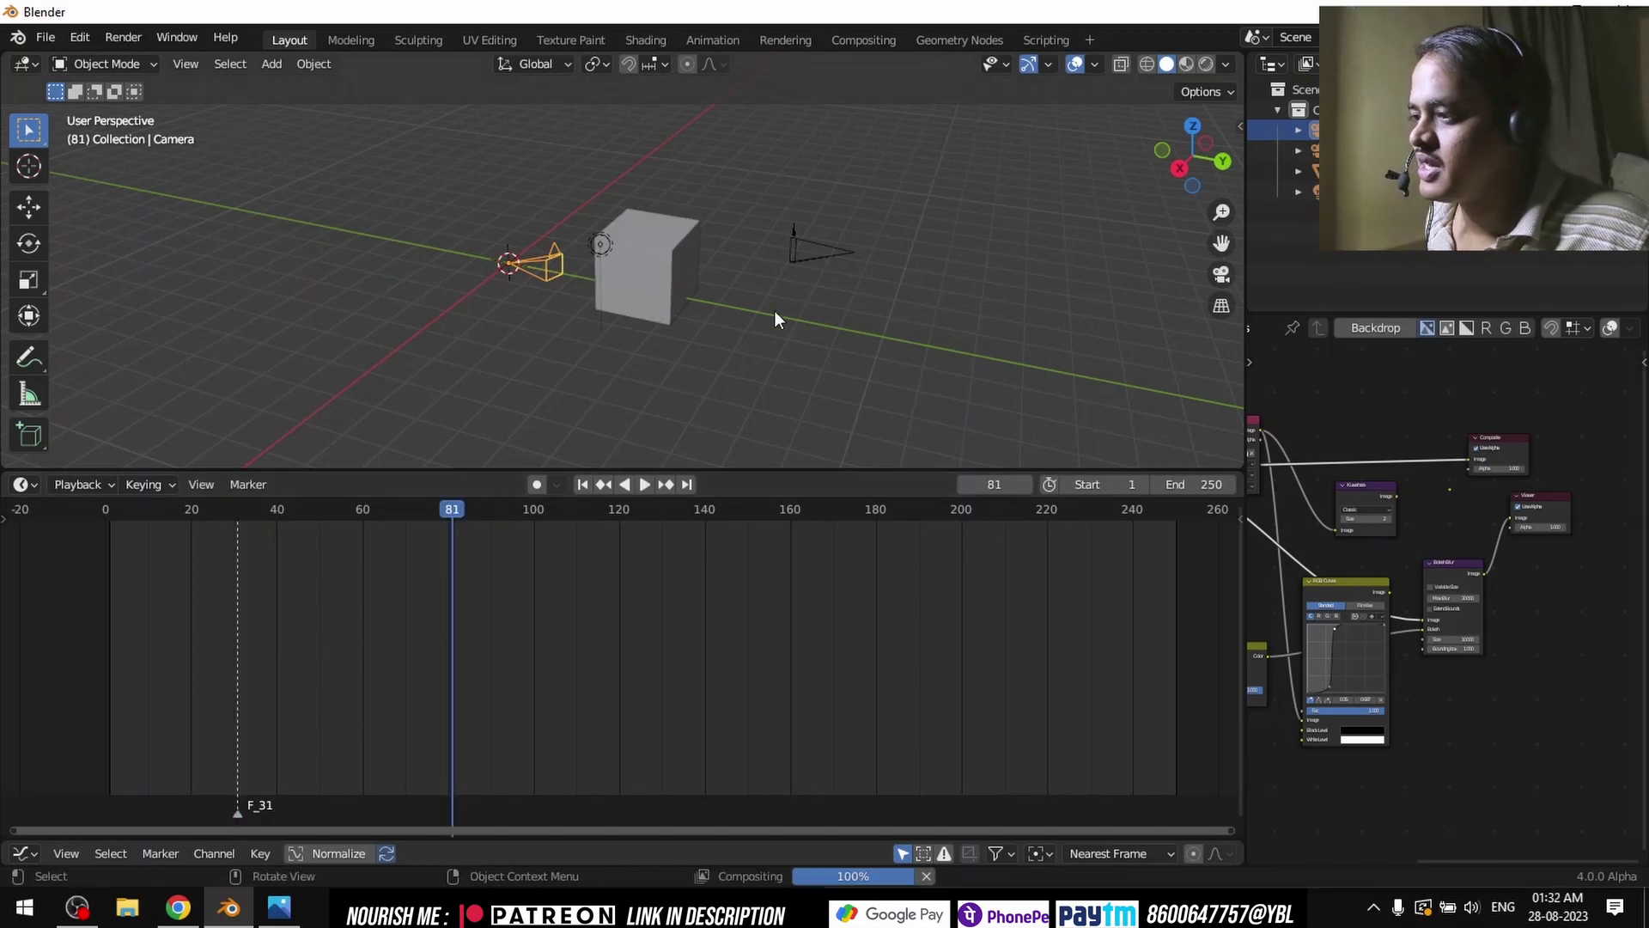
pyautogui.click(808, 251)
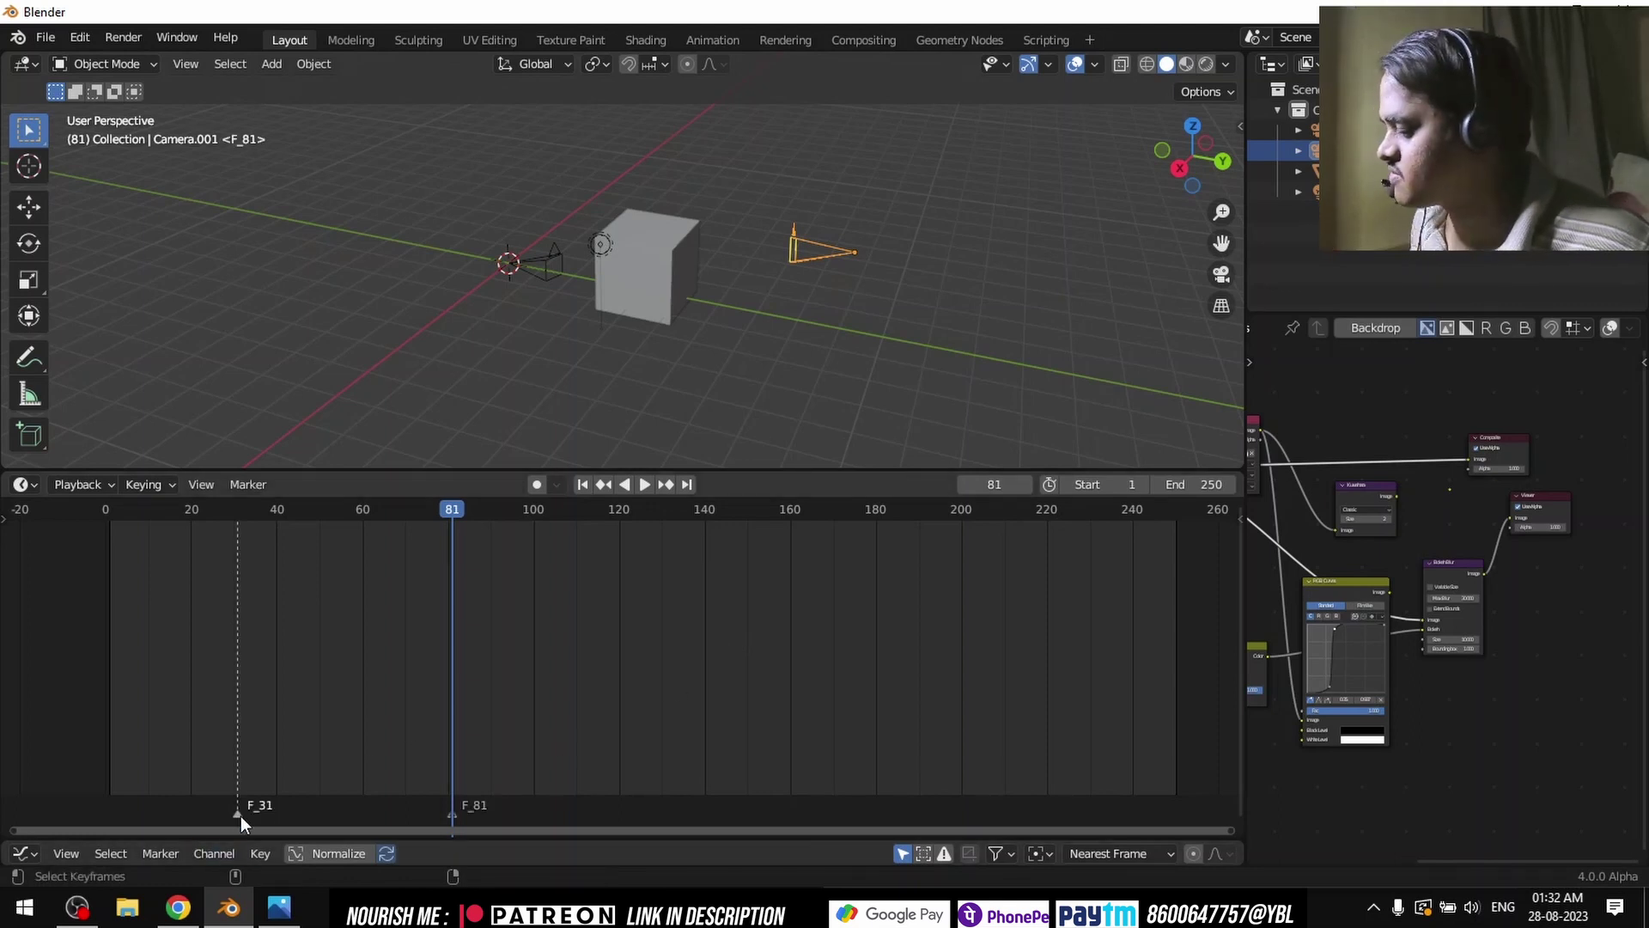
# Step: Rename the frame 31 and 81 markers to Shot 1 and Shot 2, then view through the active camera
pyautogui.press('F2')
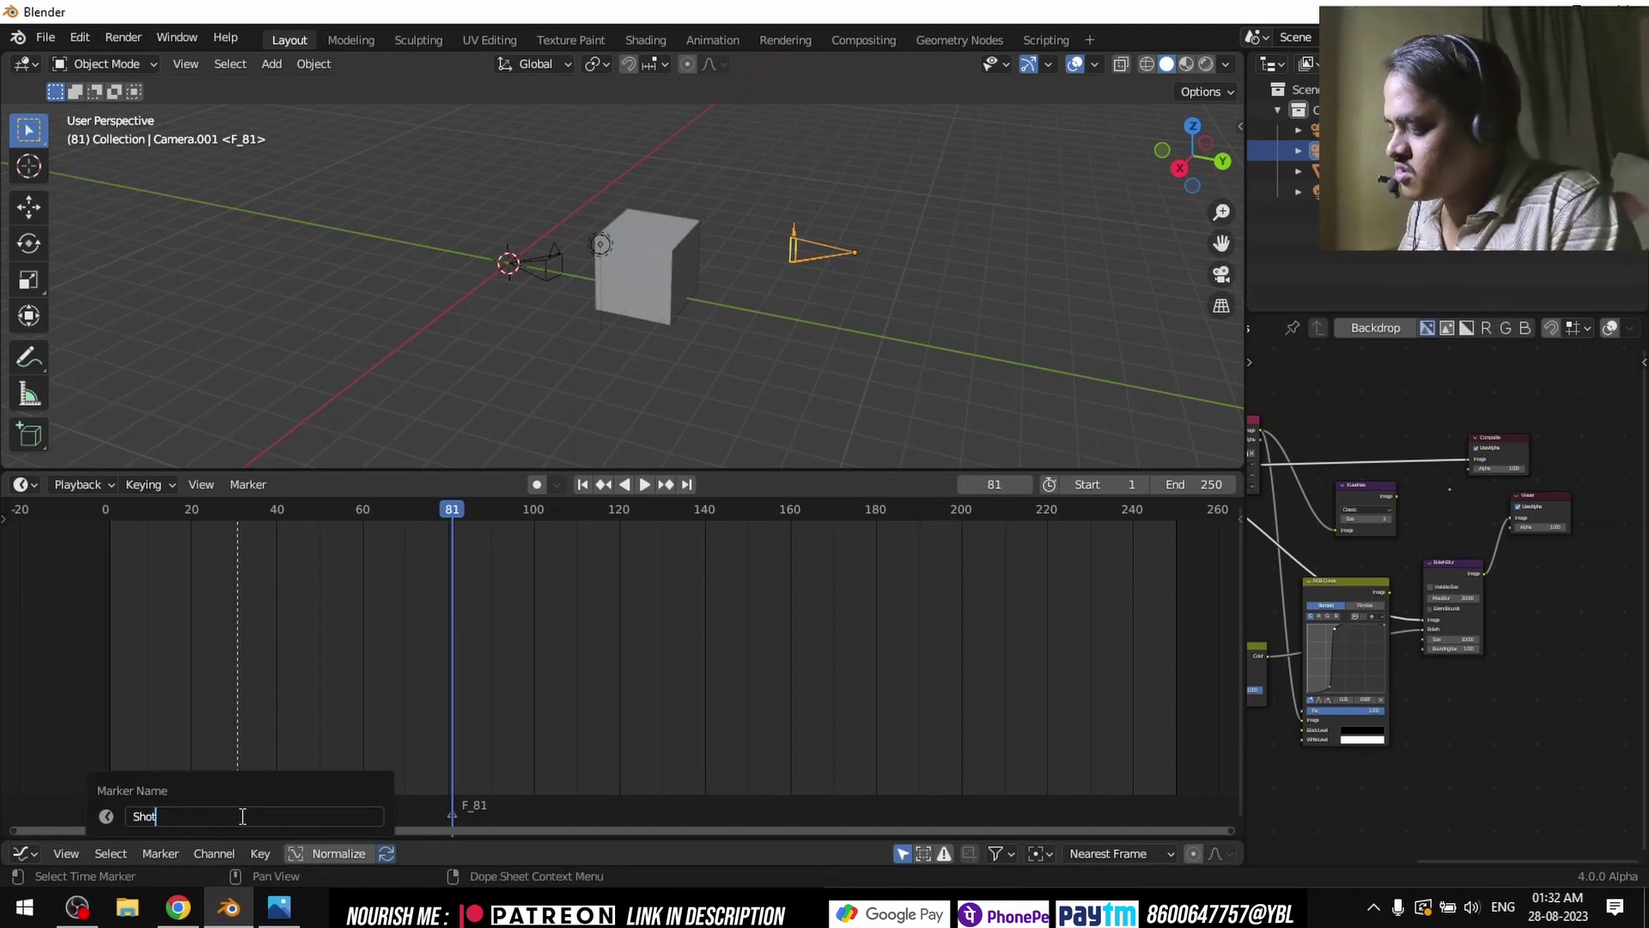
pyautogui.press('Return')
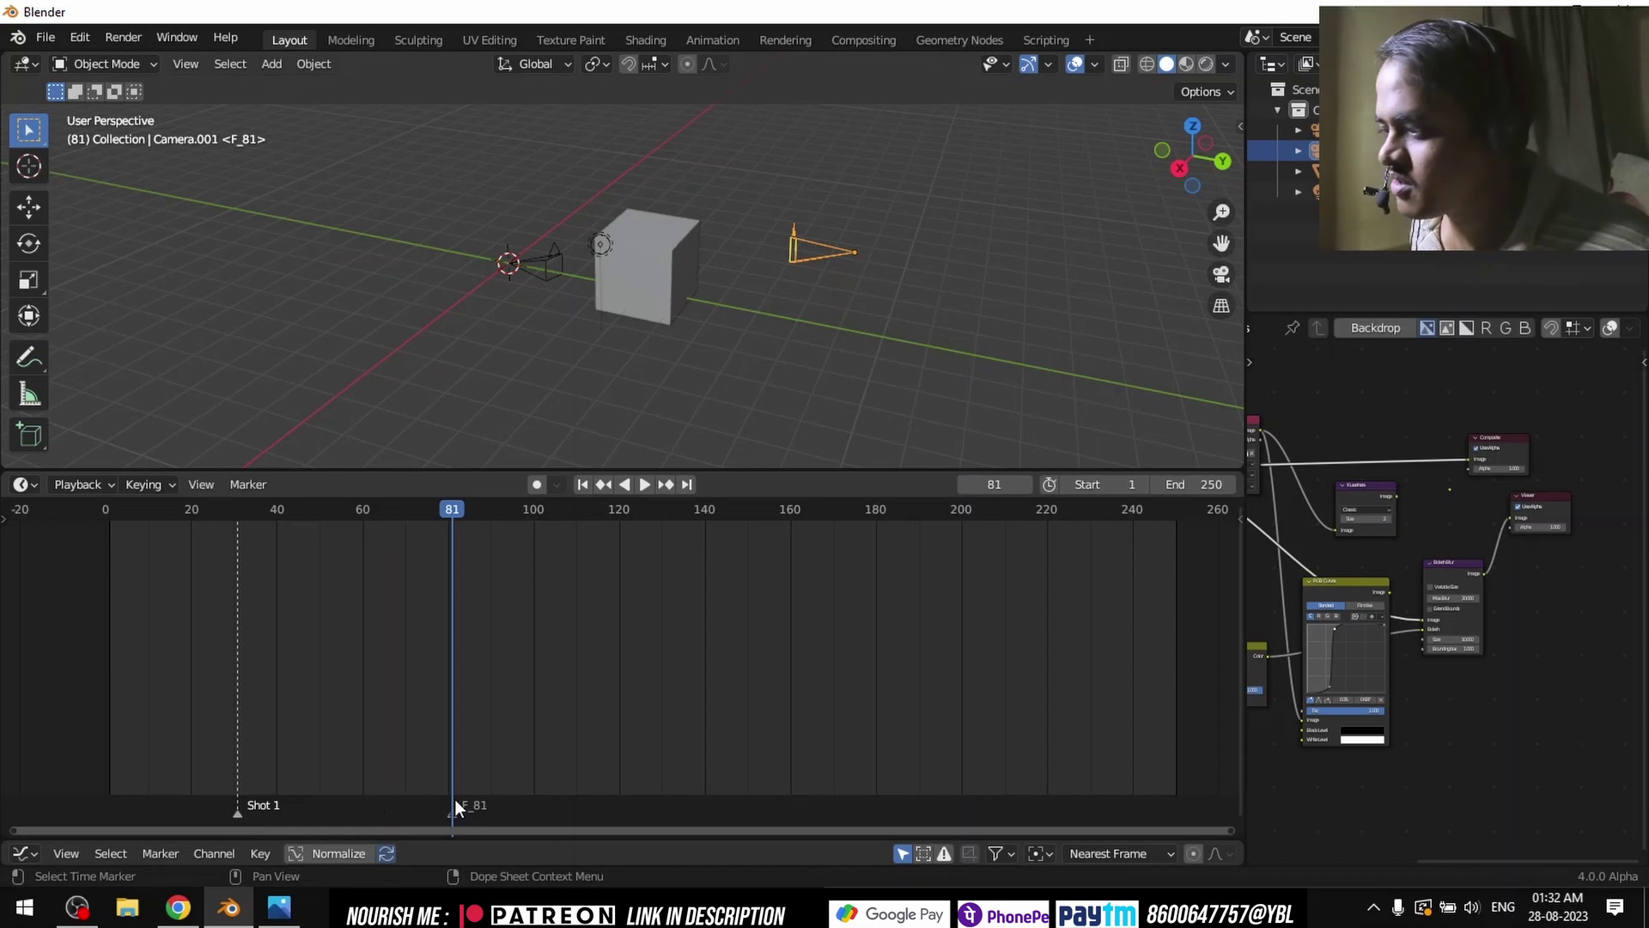
pyautogui.press('F2')
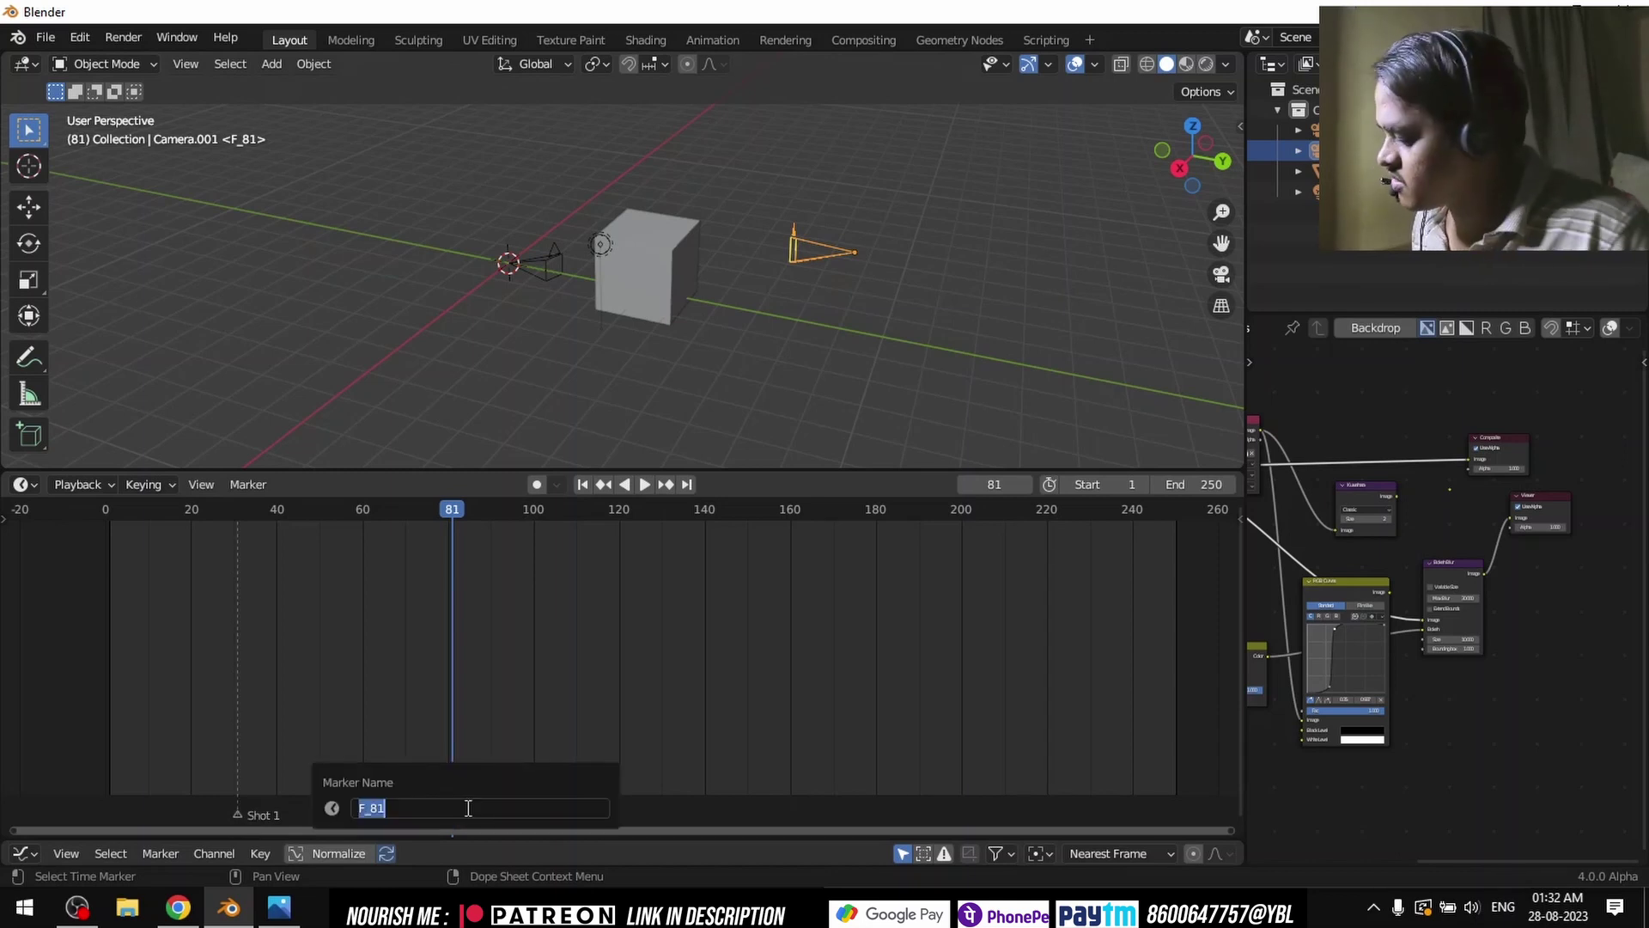
pyautogui.write('Shot 2')
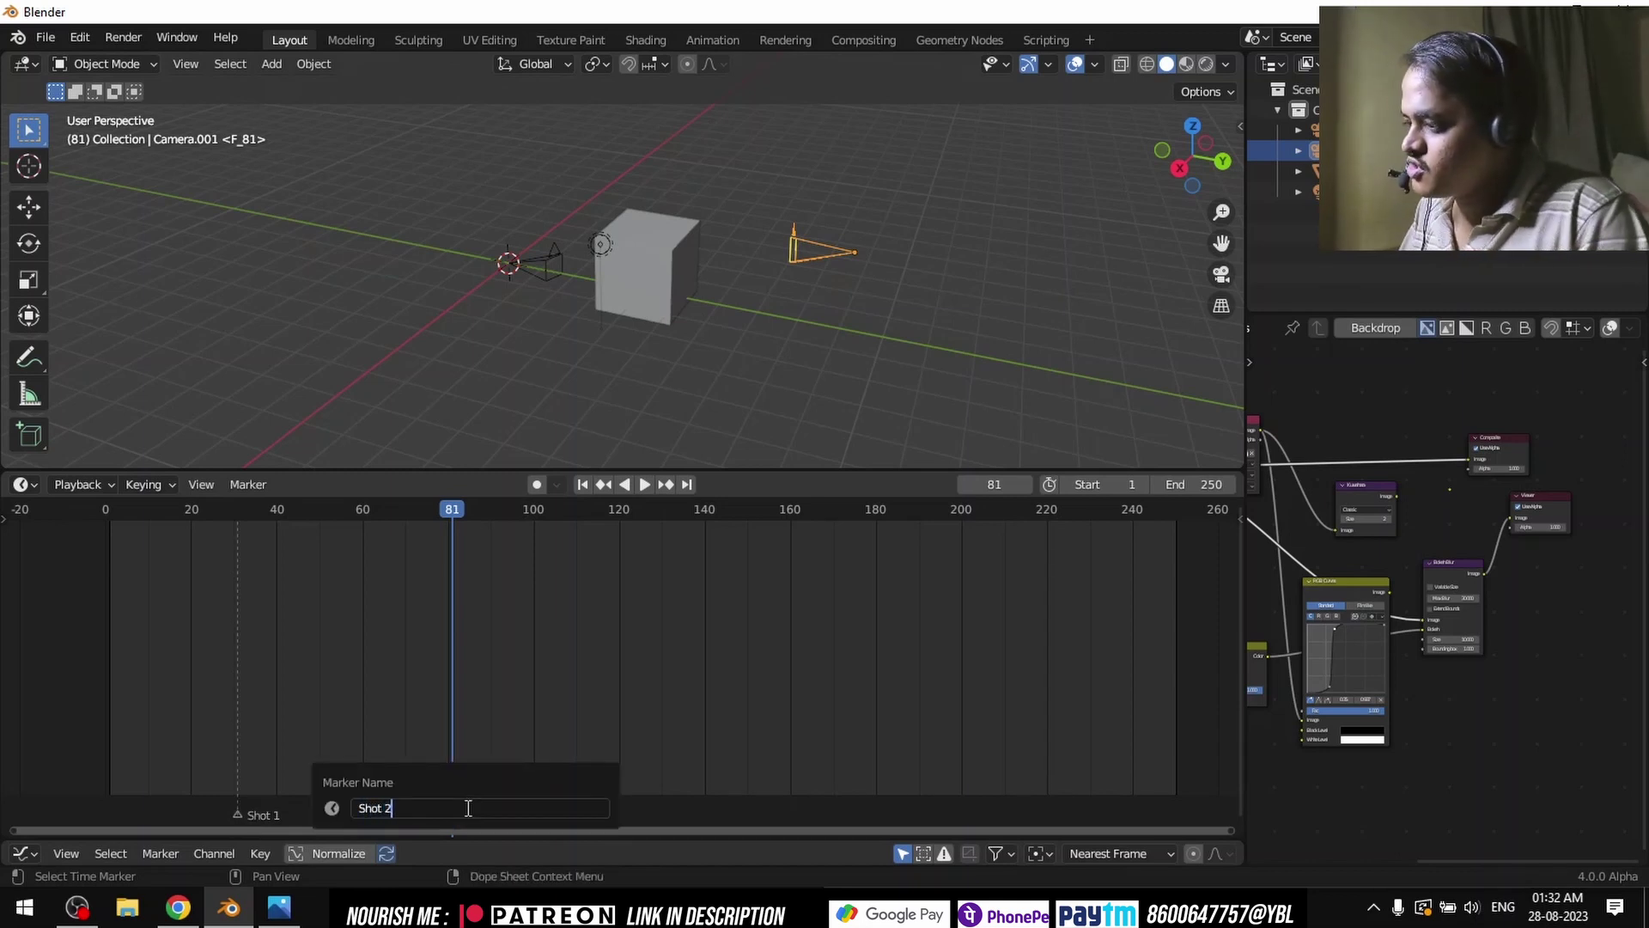
pyautogui.press('Return')
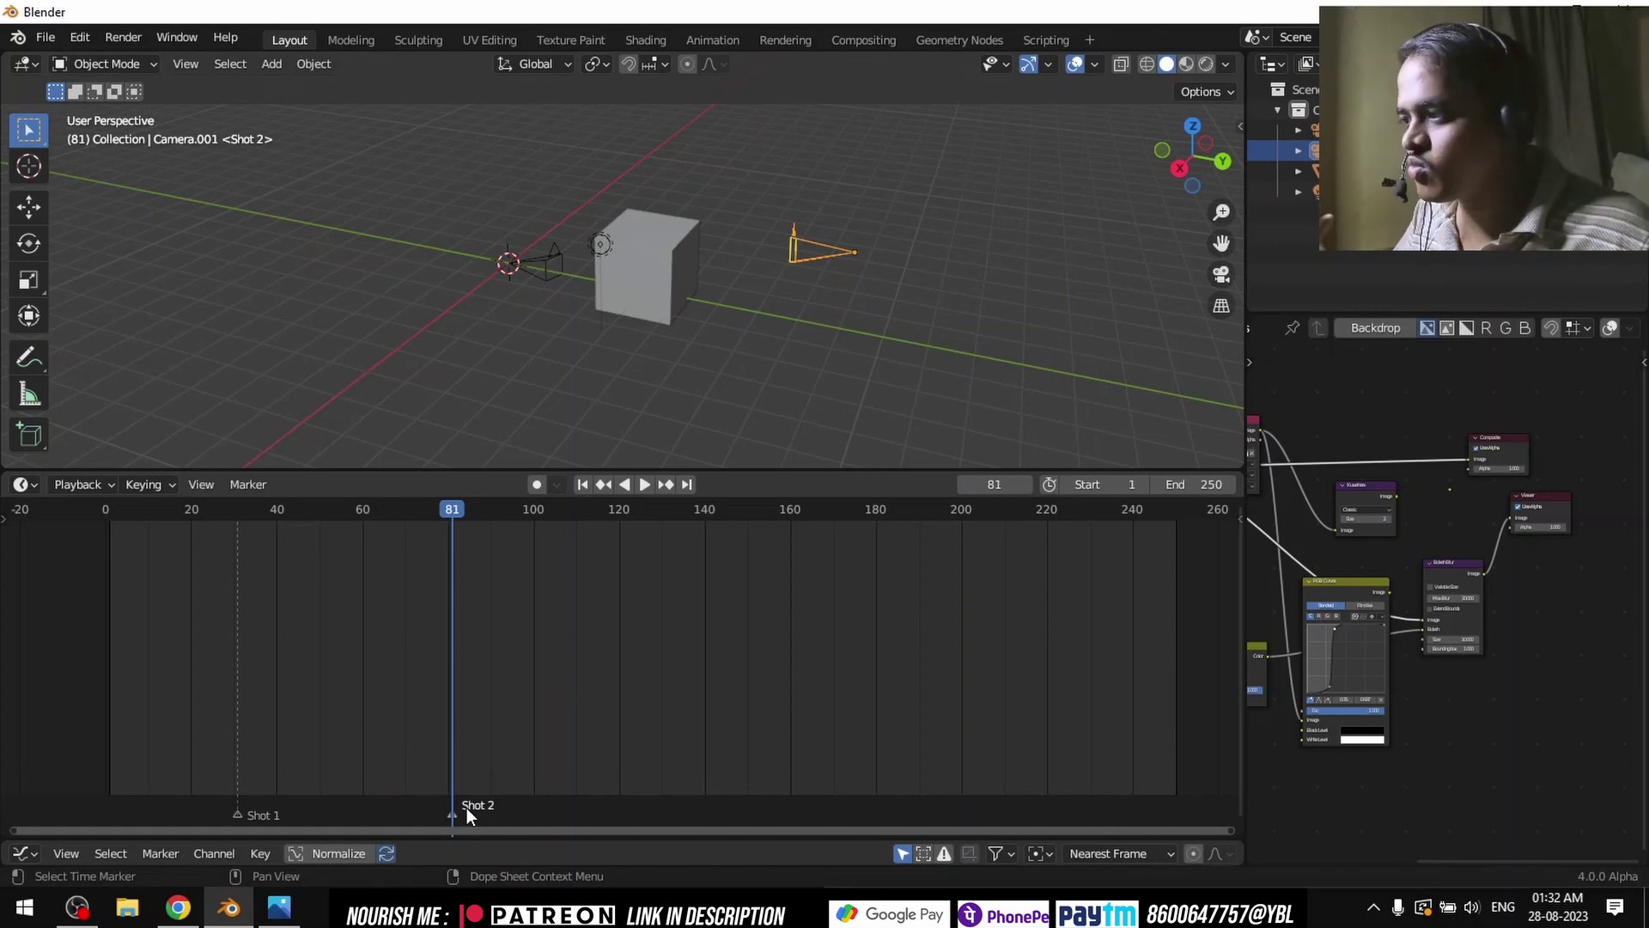
pyautogui.press('KP_0')
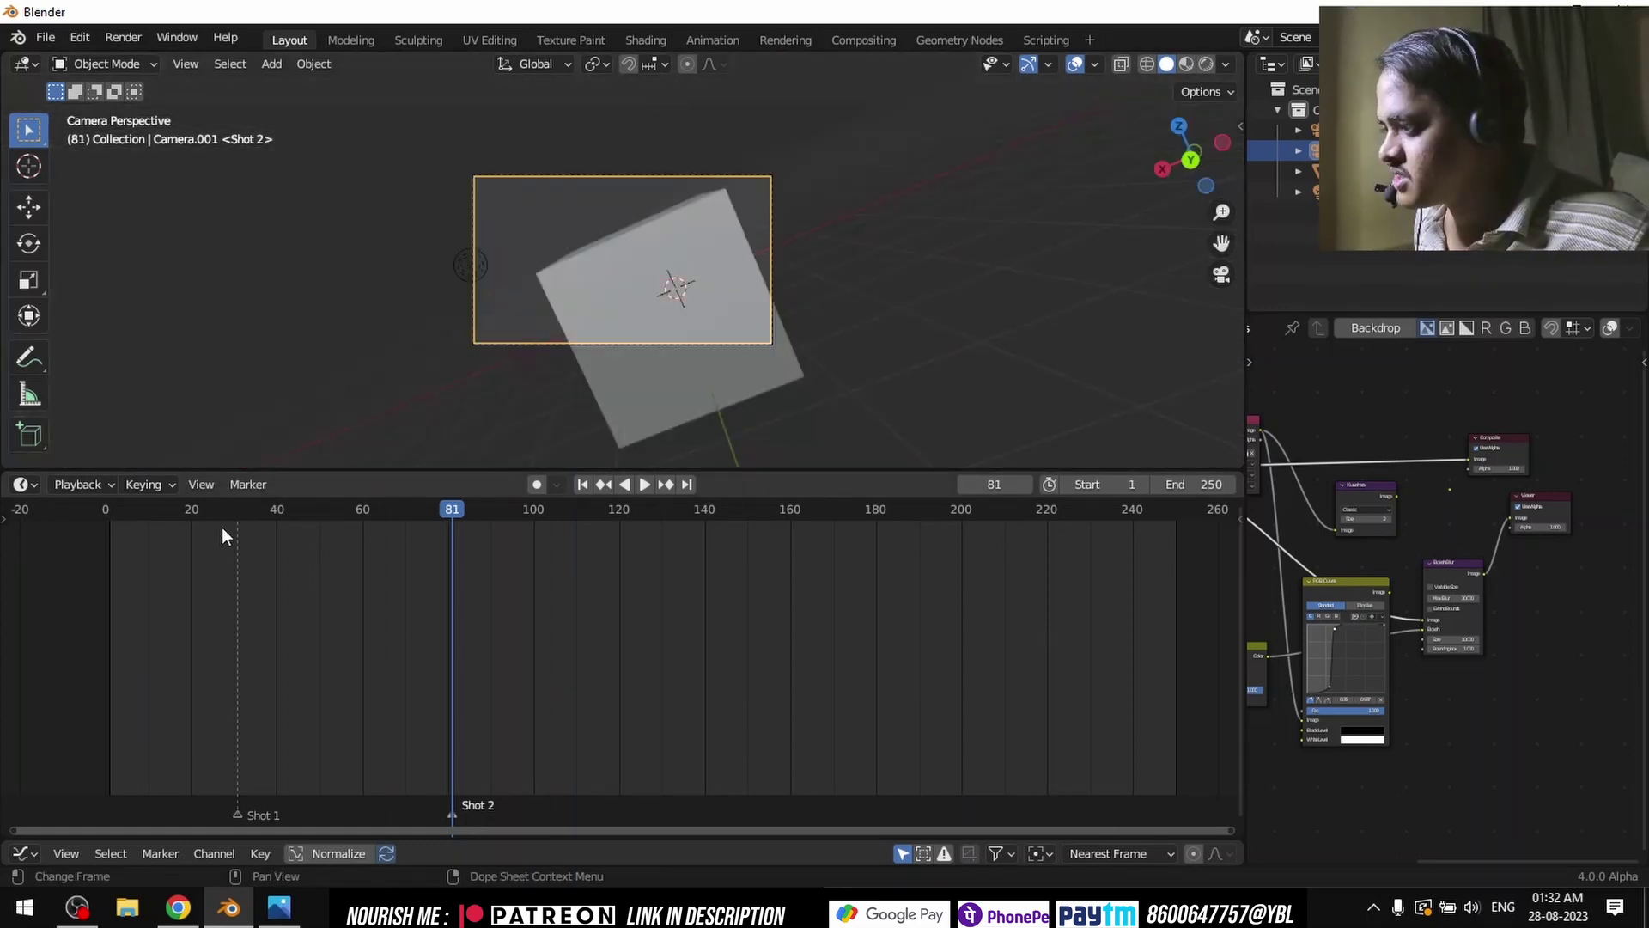
# Step: Bind the selected camera to the Shot 1 marker with Marker > Bind Camera to Markers
pyautogui.click(146, 513)
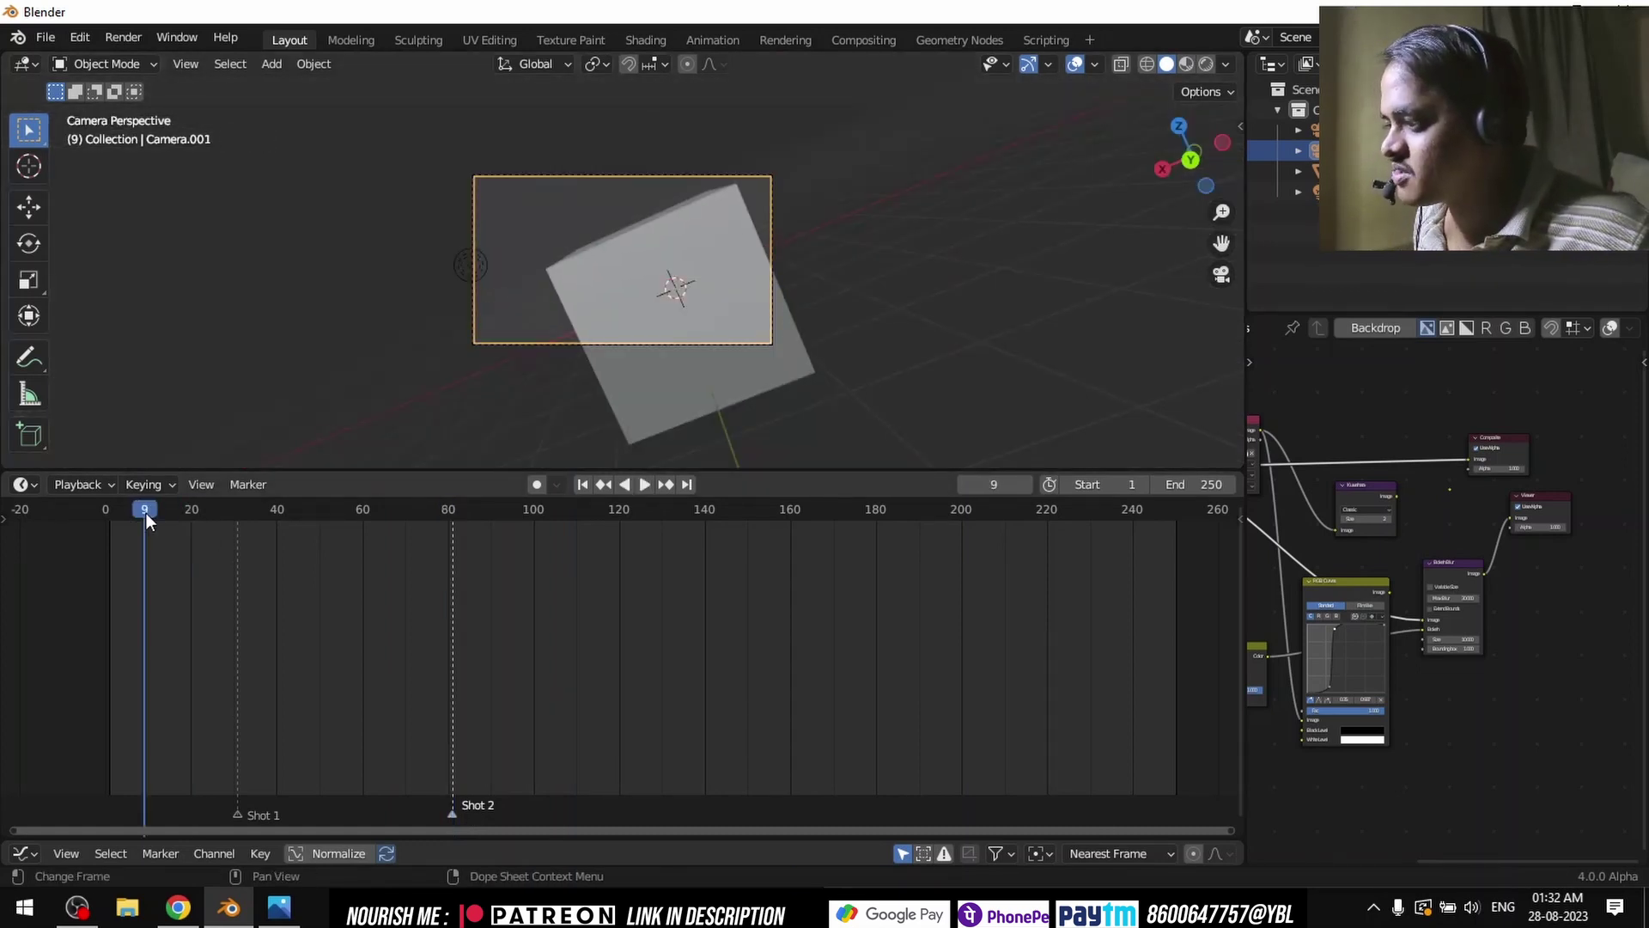
pyautogui.click(248, 484)
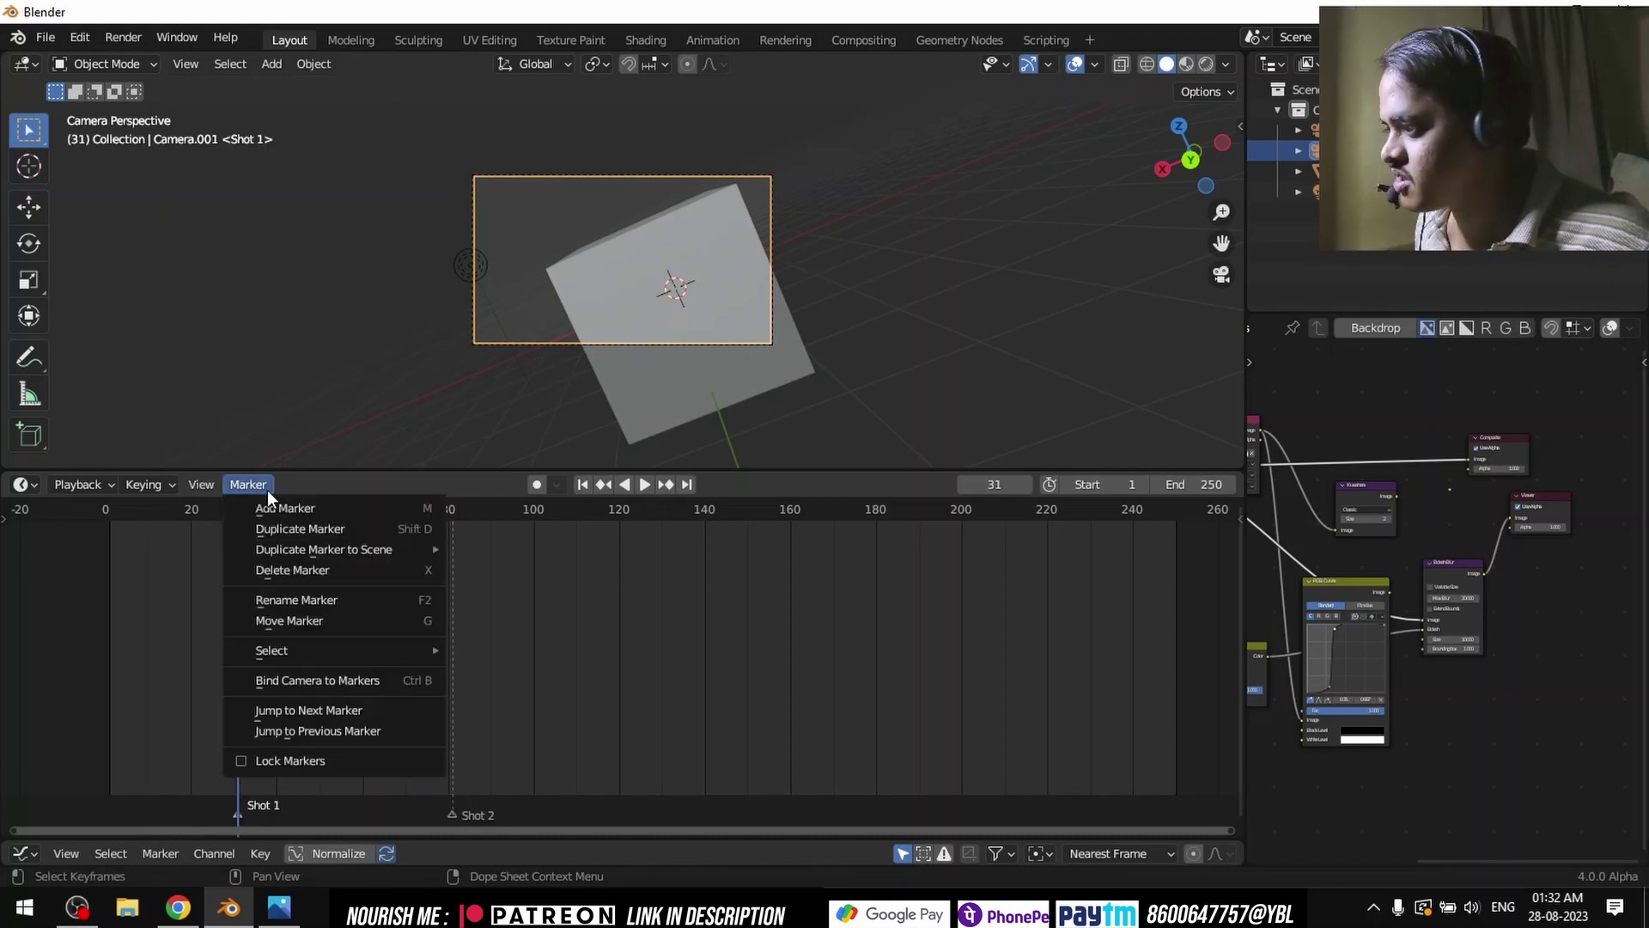
pyautogui.click(324, 685)
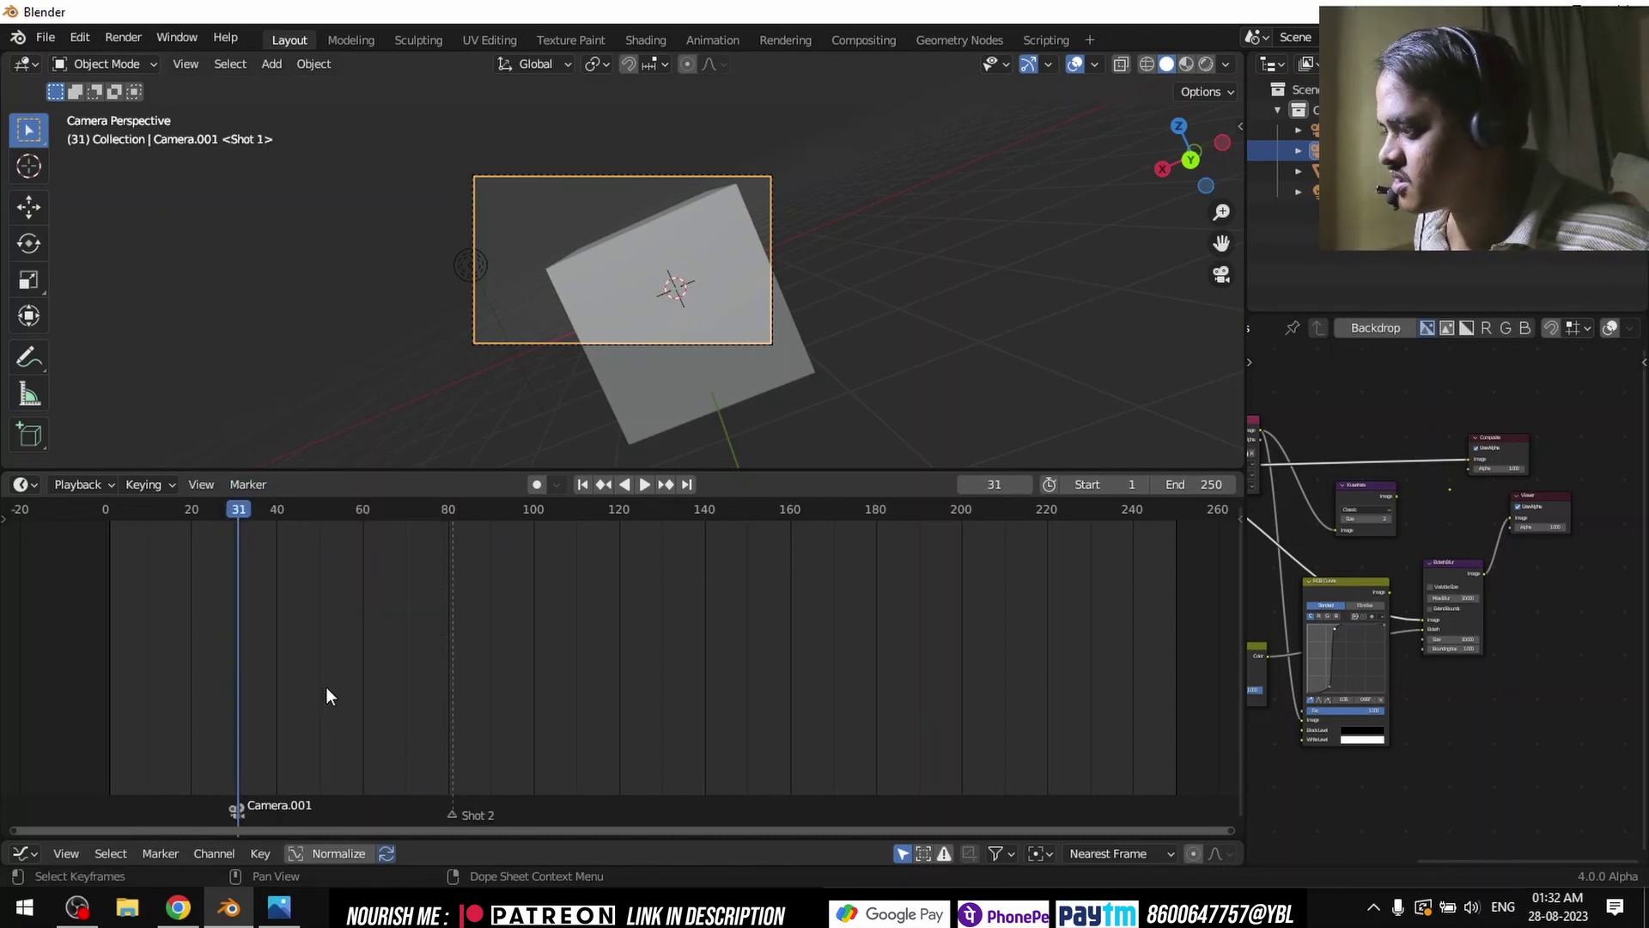
# Step: Play the animation from frames 80 and 20 to watch the camera switches
pyautogui.click(448, 513)
pyautogui.press('space')
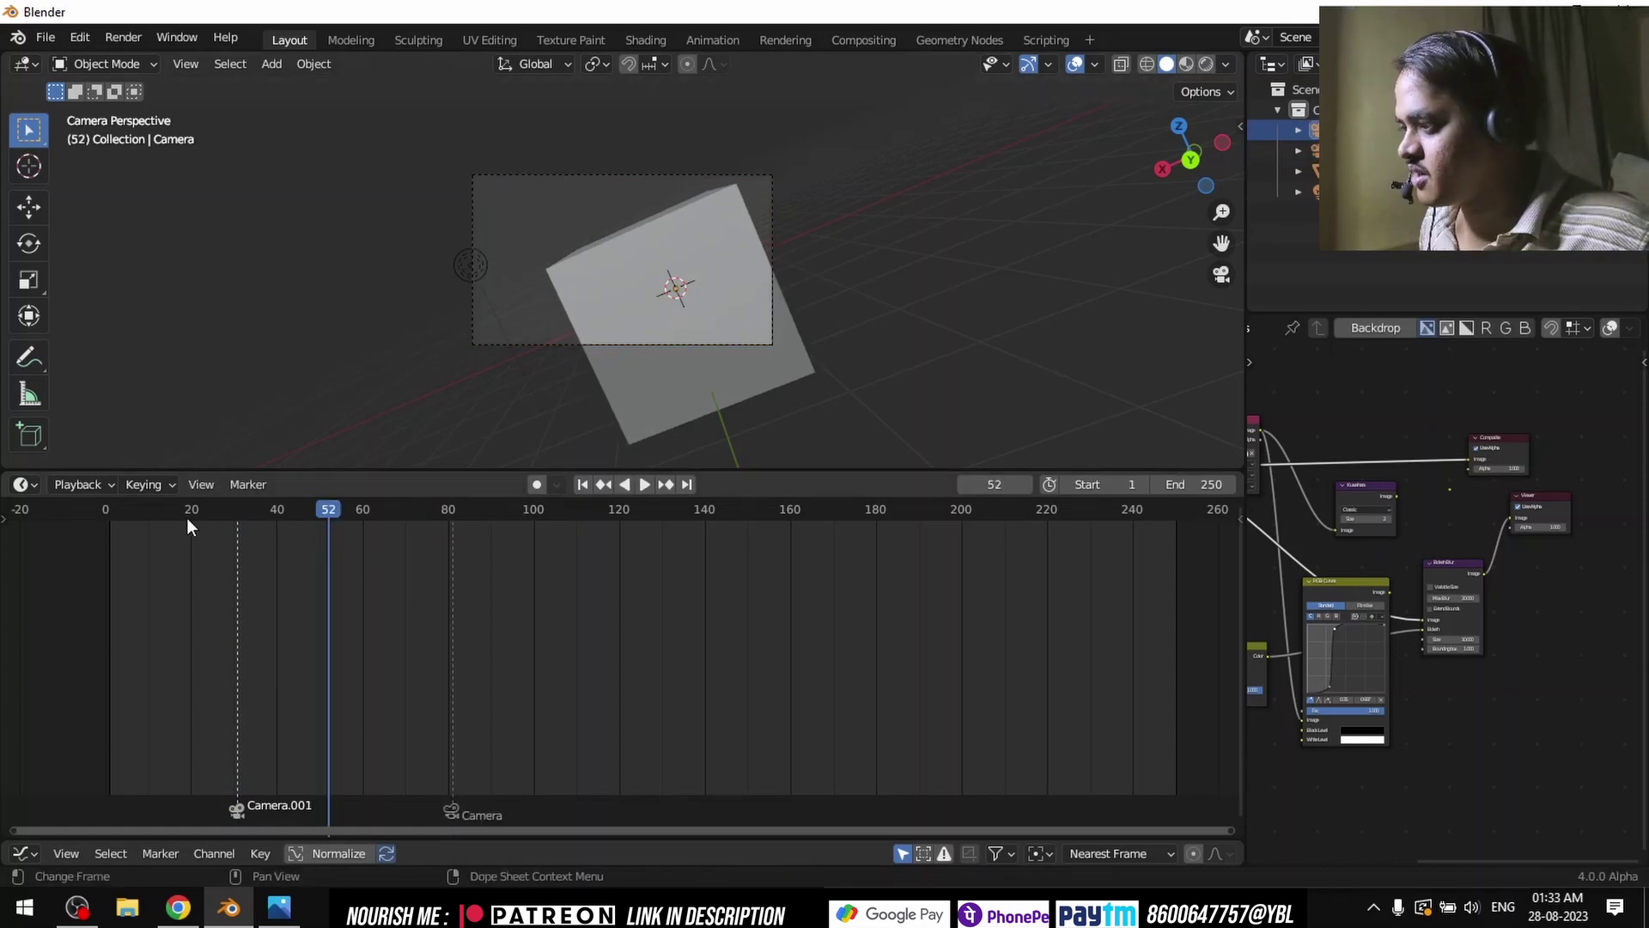
pyautogui.click(188, 517)
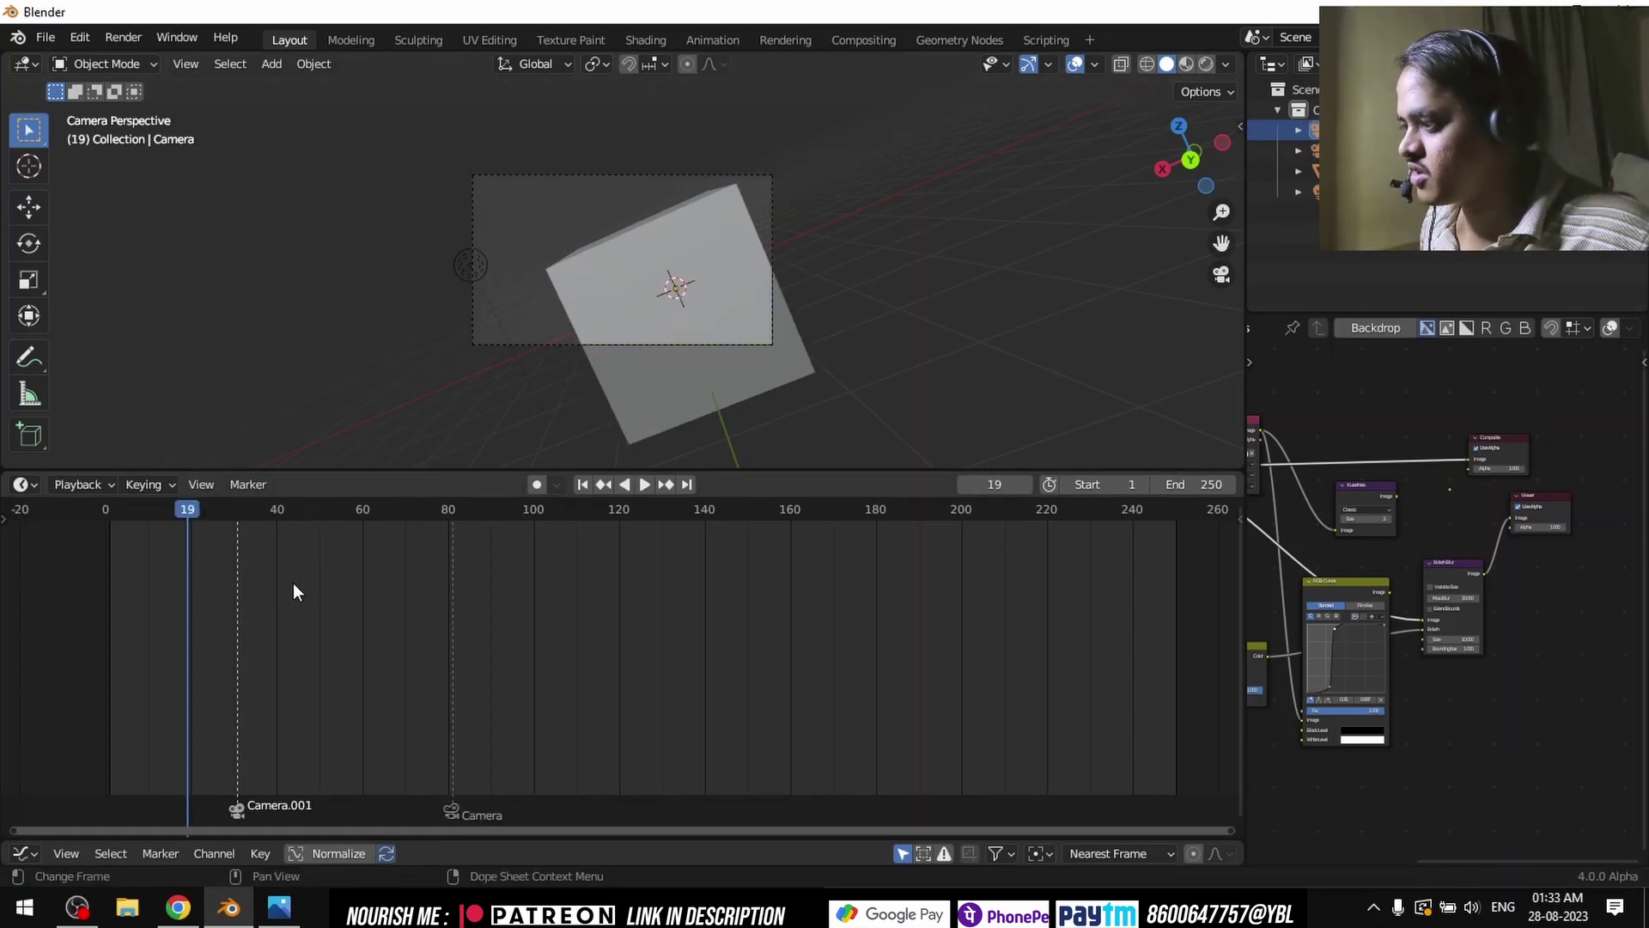
pyautogui.press('space')
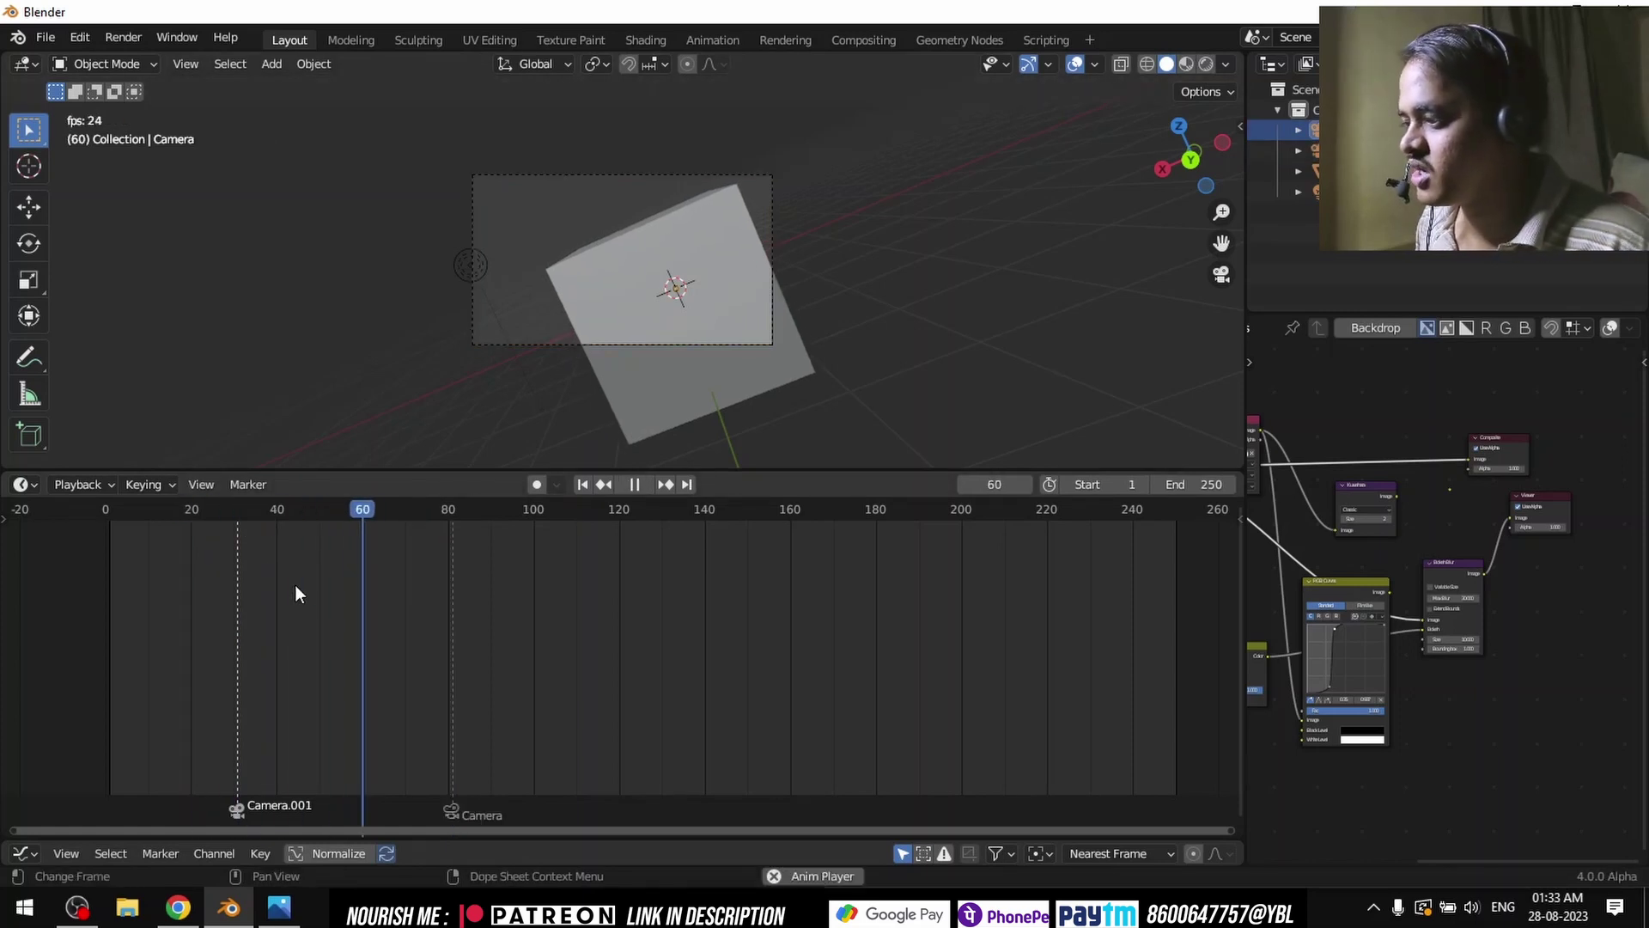
pyautogui.press('space')
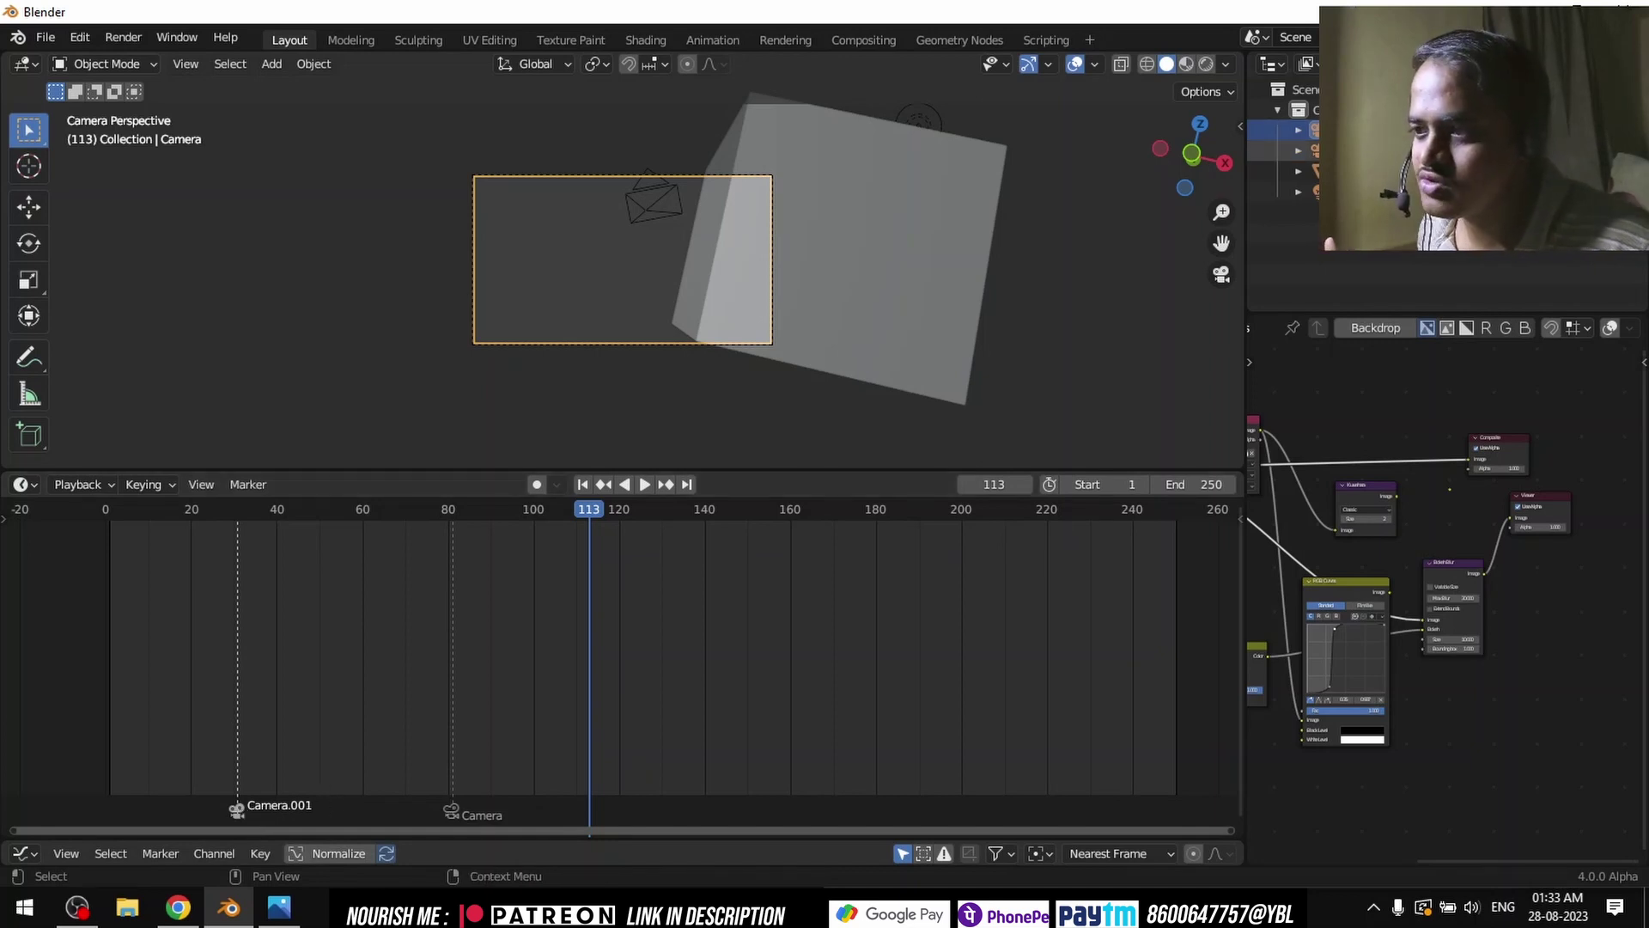
# Step: Rename Camera.001 to Shot 1 in the Outliner and leave the camera view
pyautogui.click(1310, 150)
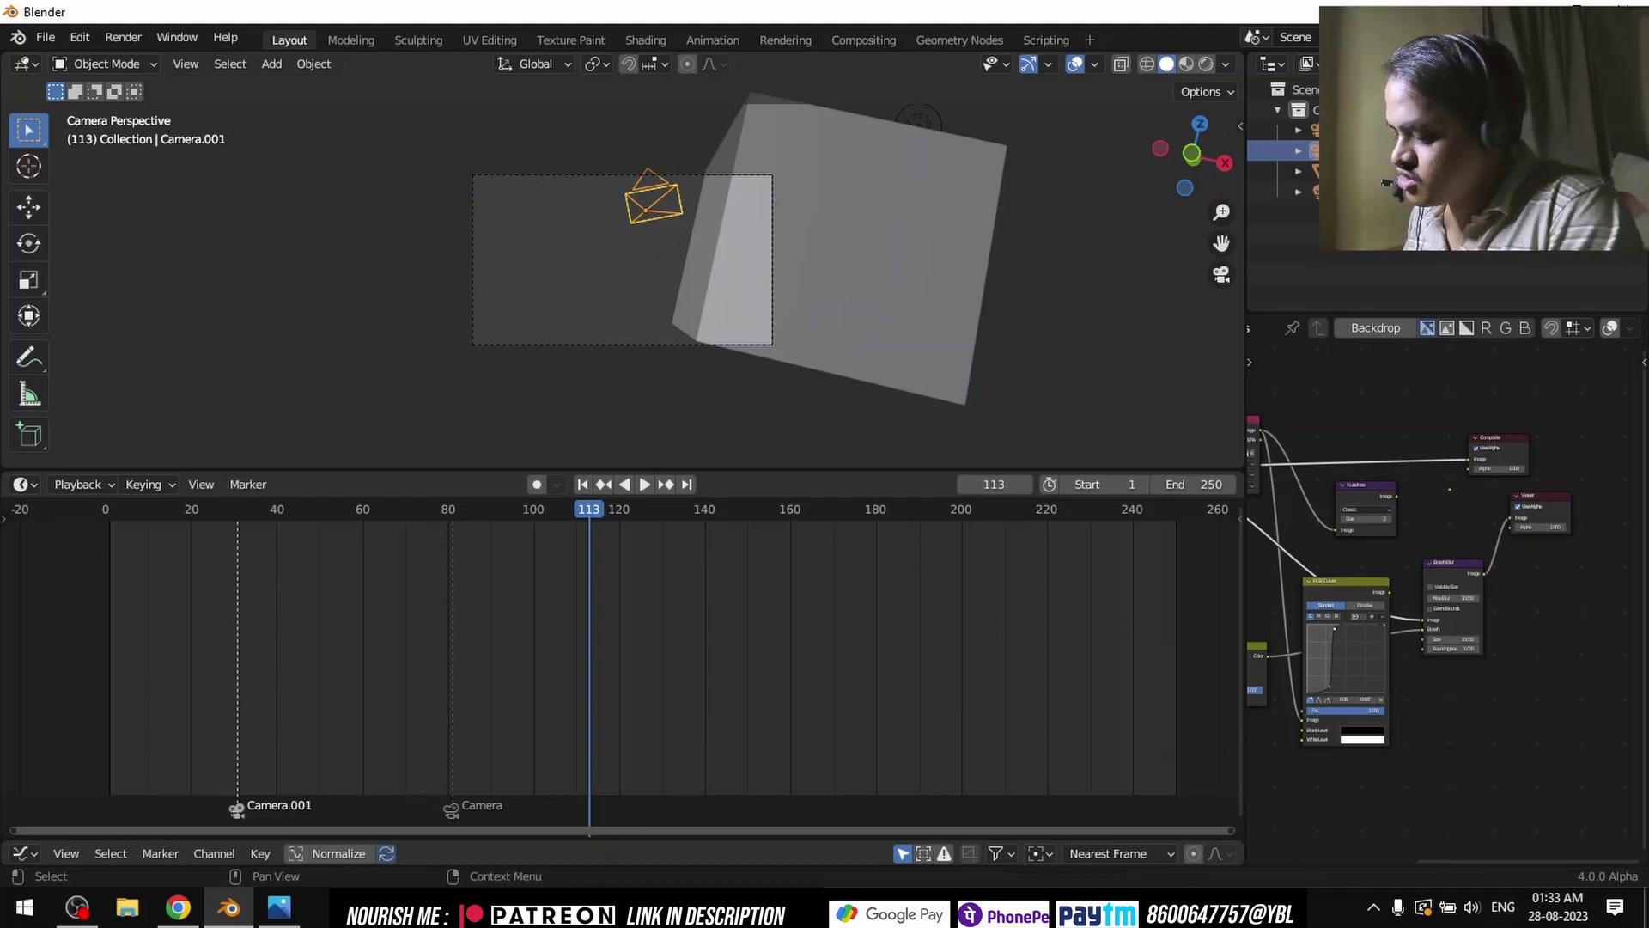
pyautogui.press('Return')
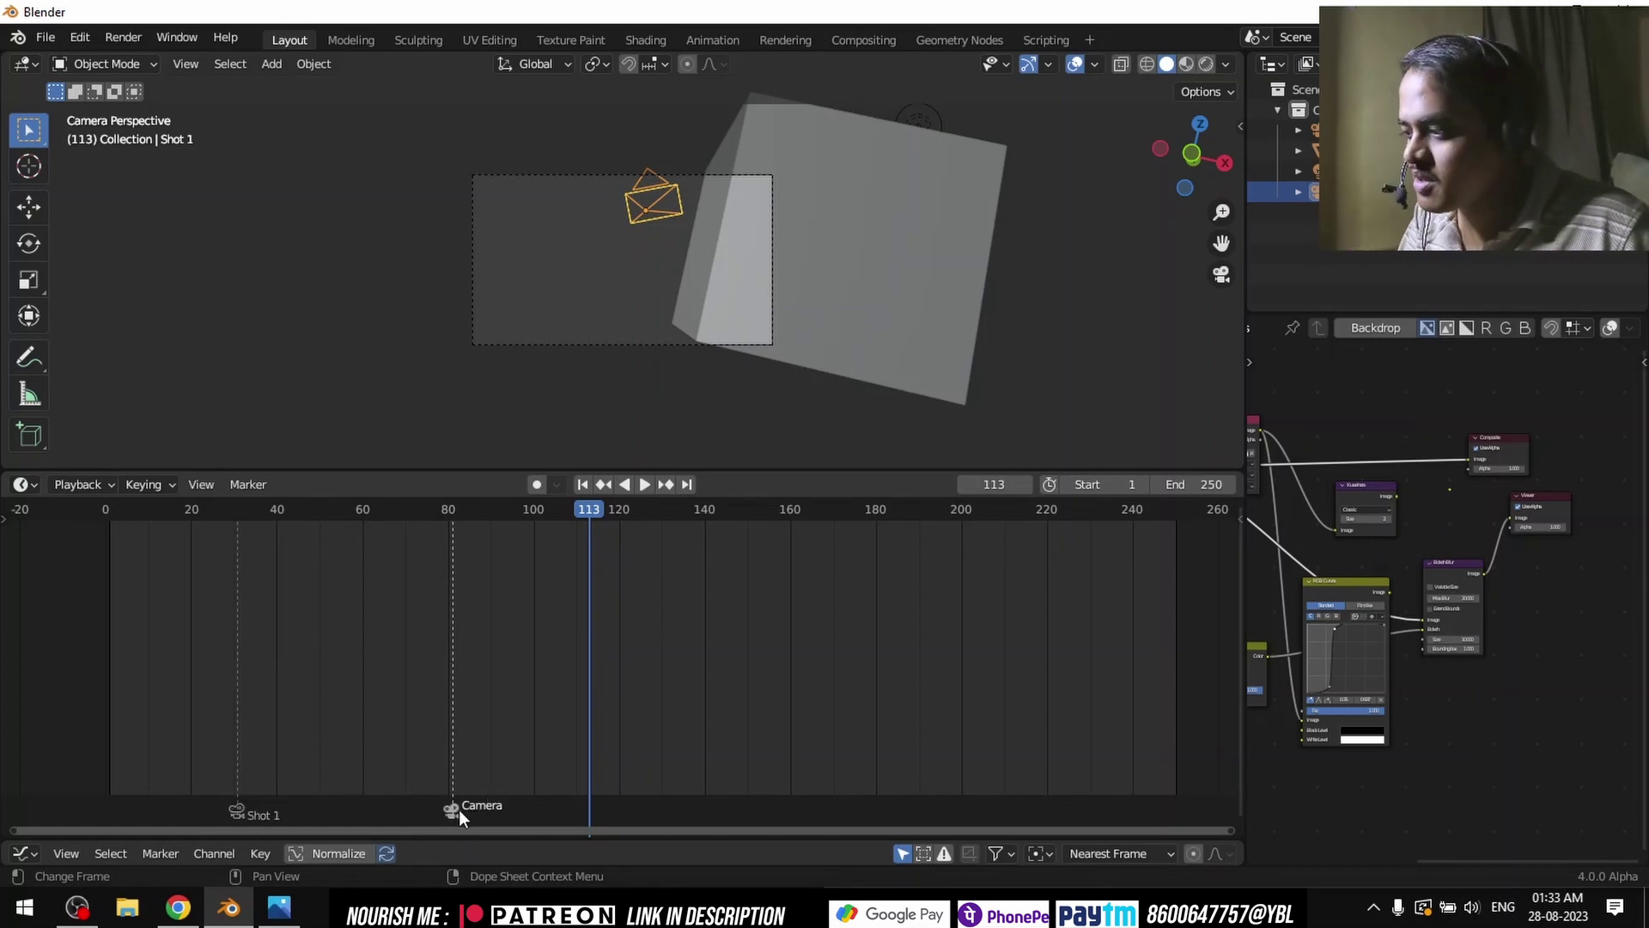
pyautogui.press('F2')
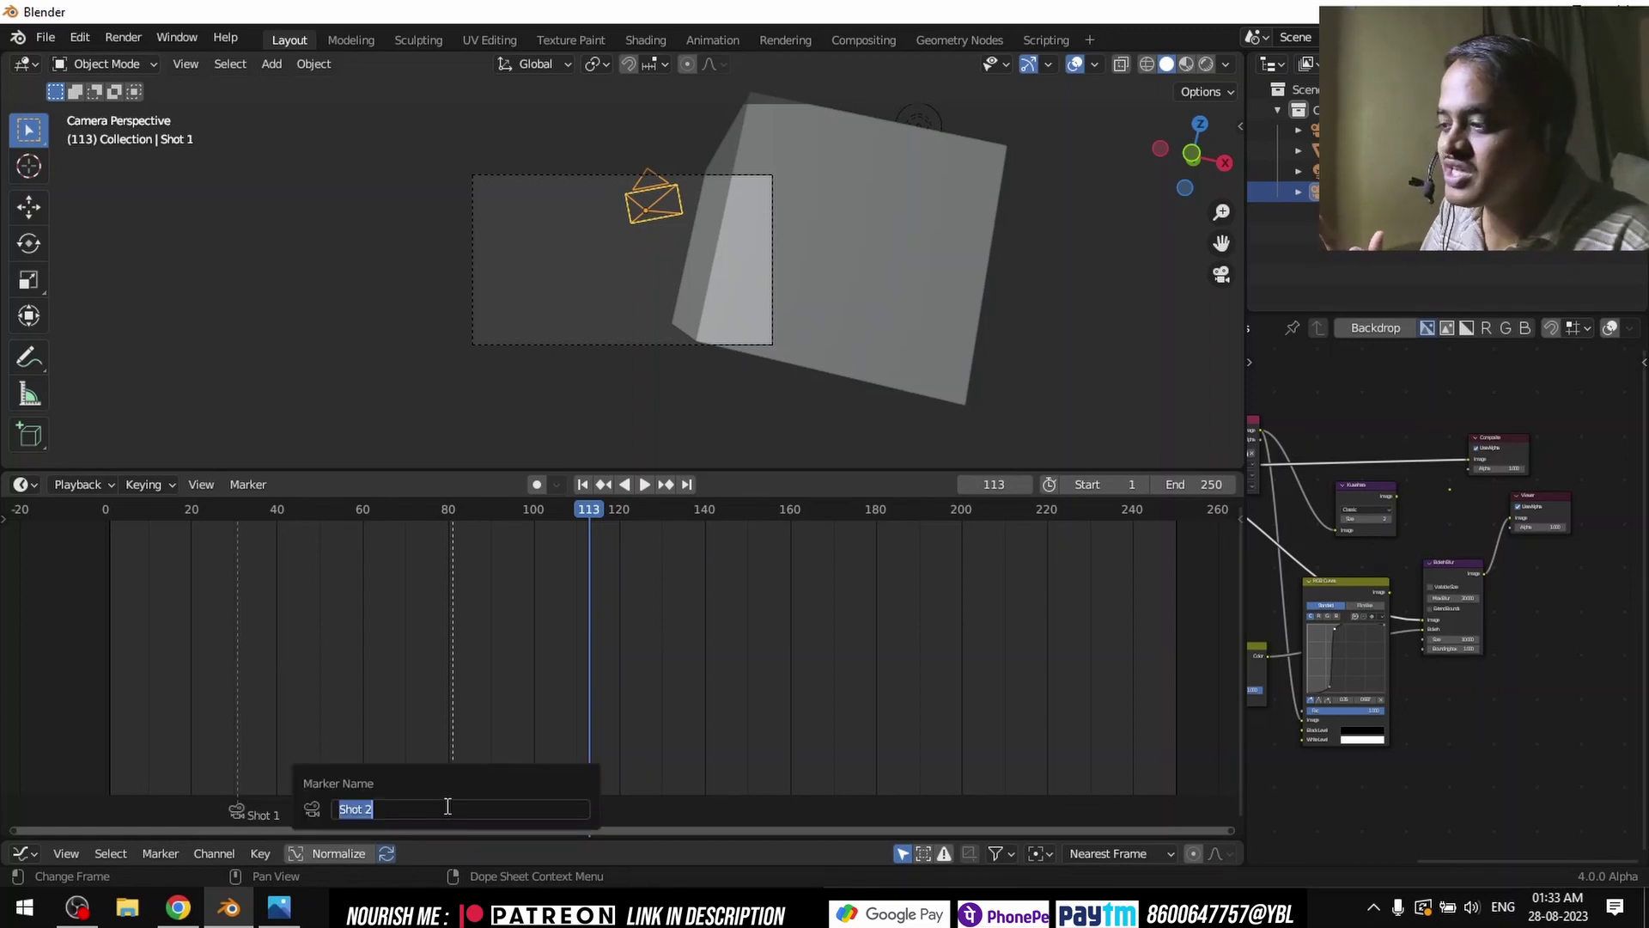
pyautogui.press('Return')
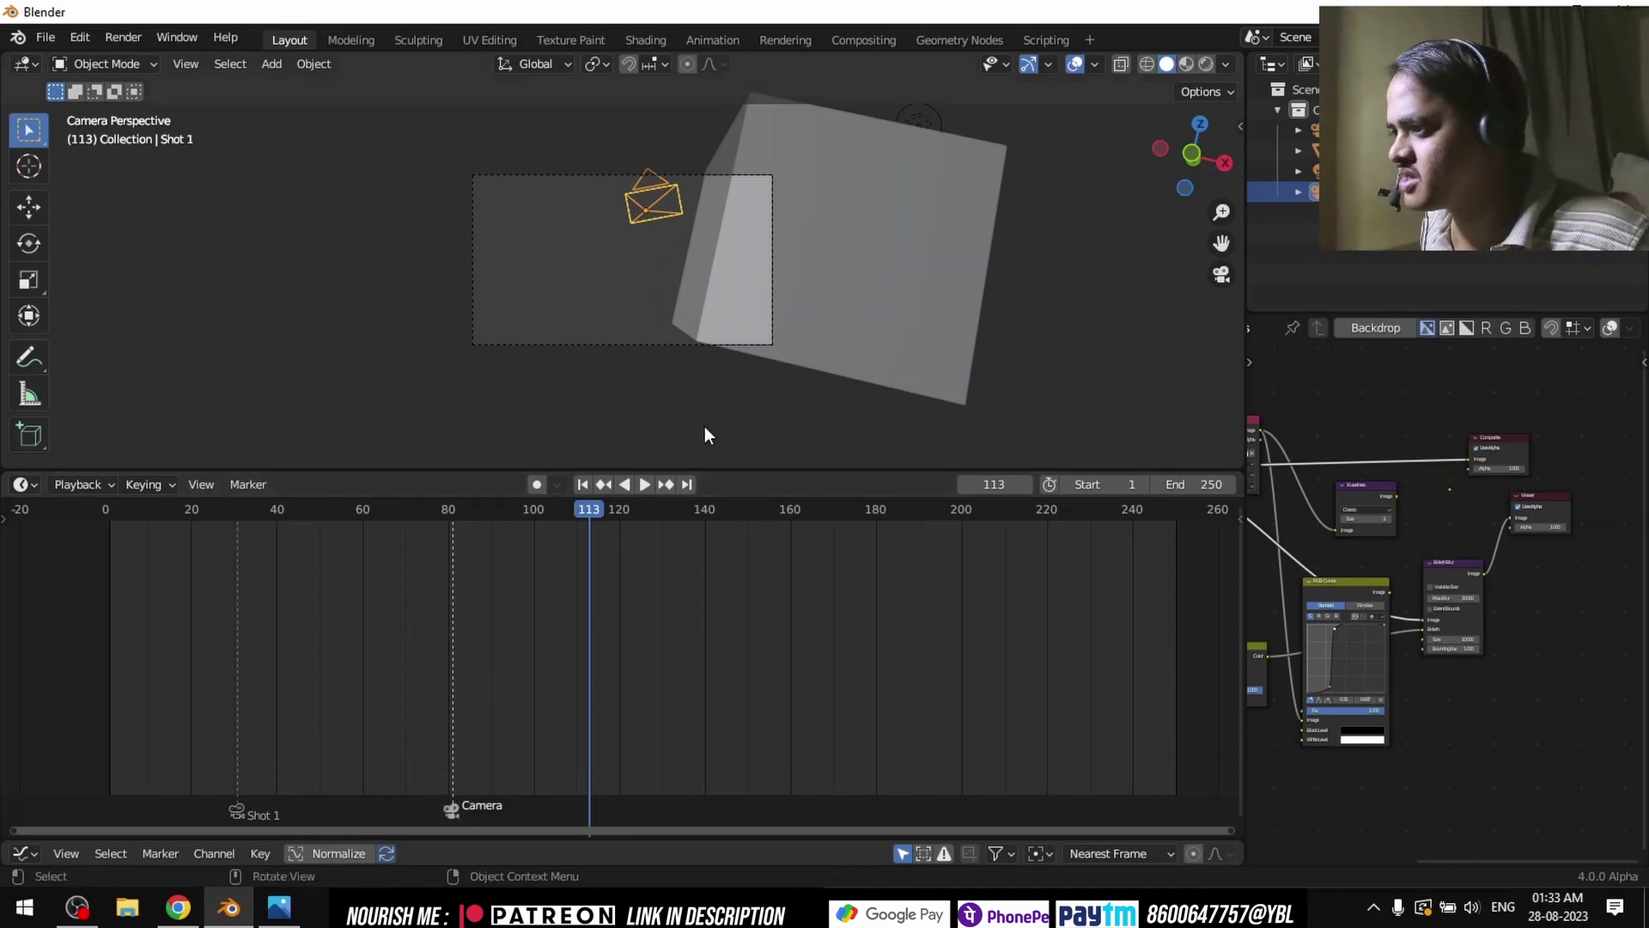
pyautogui.moveTo(705, 427); pyautogui.dragTo(133, 160, button='middle')
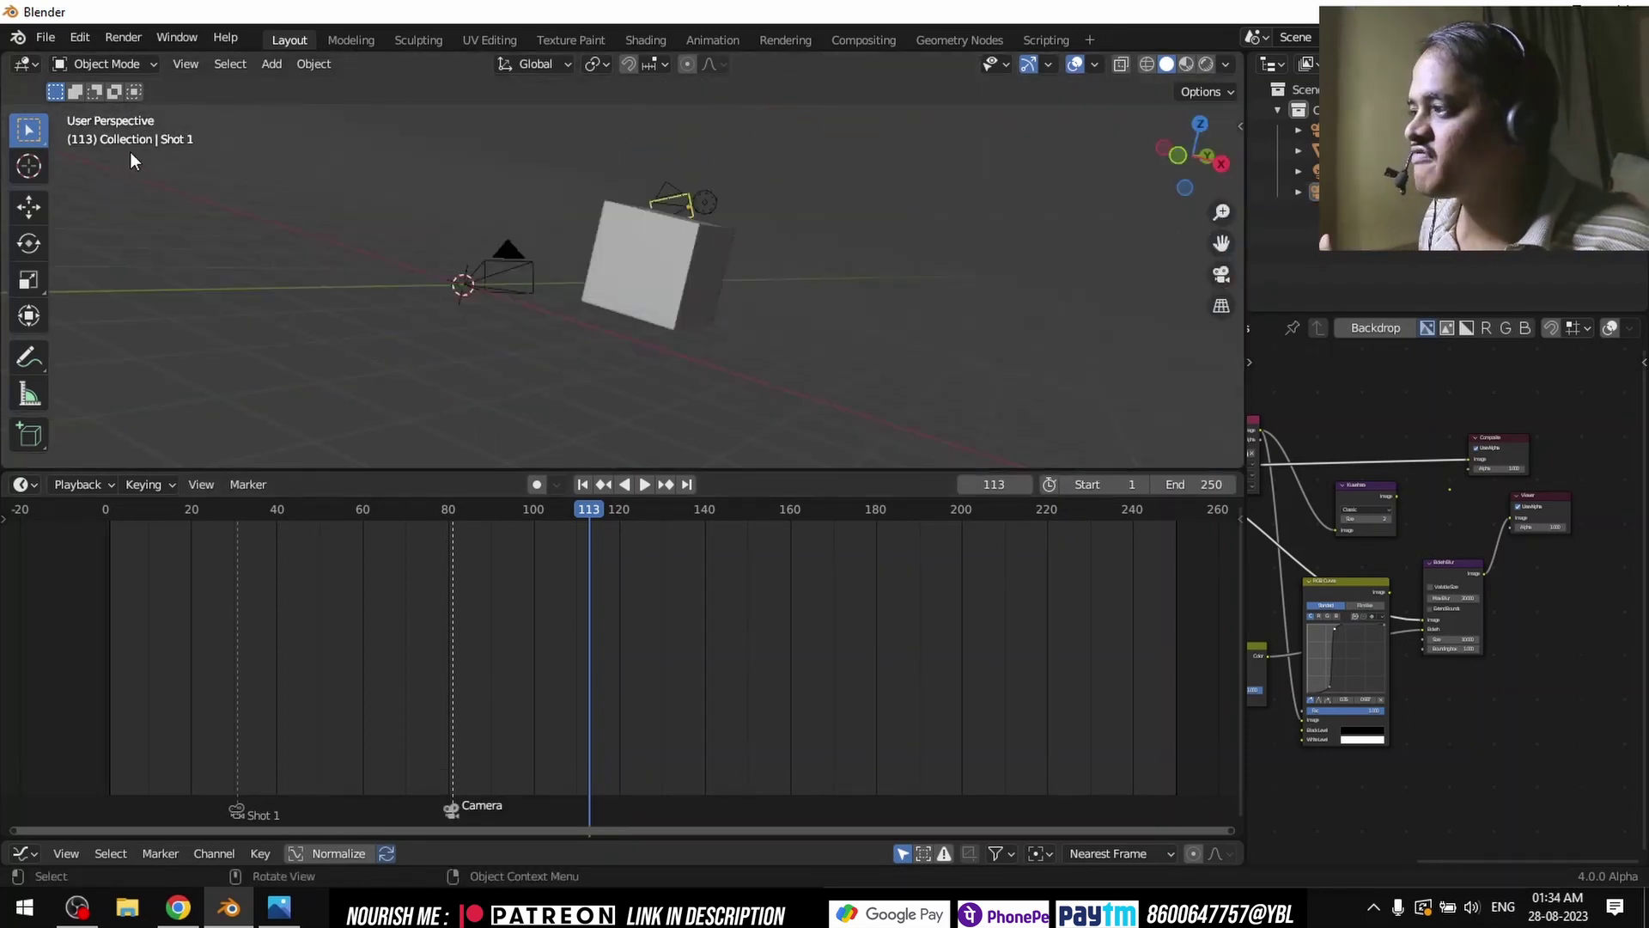
# Step: Show the 4.0.0 Alpha splash screen from the Blender logo menu
pyautogui.click(17, 39)
pyautogui.click(45, 60)
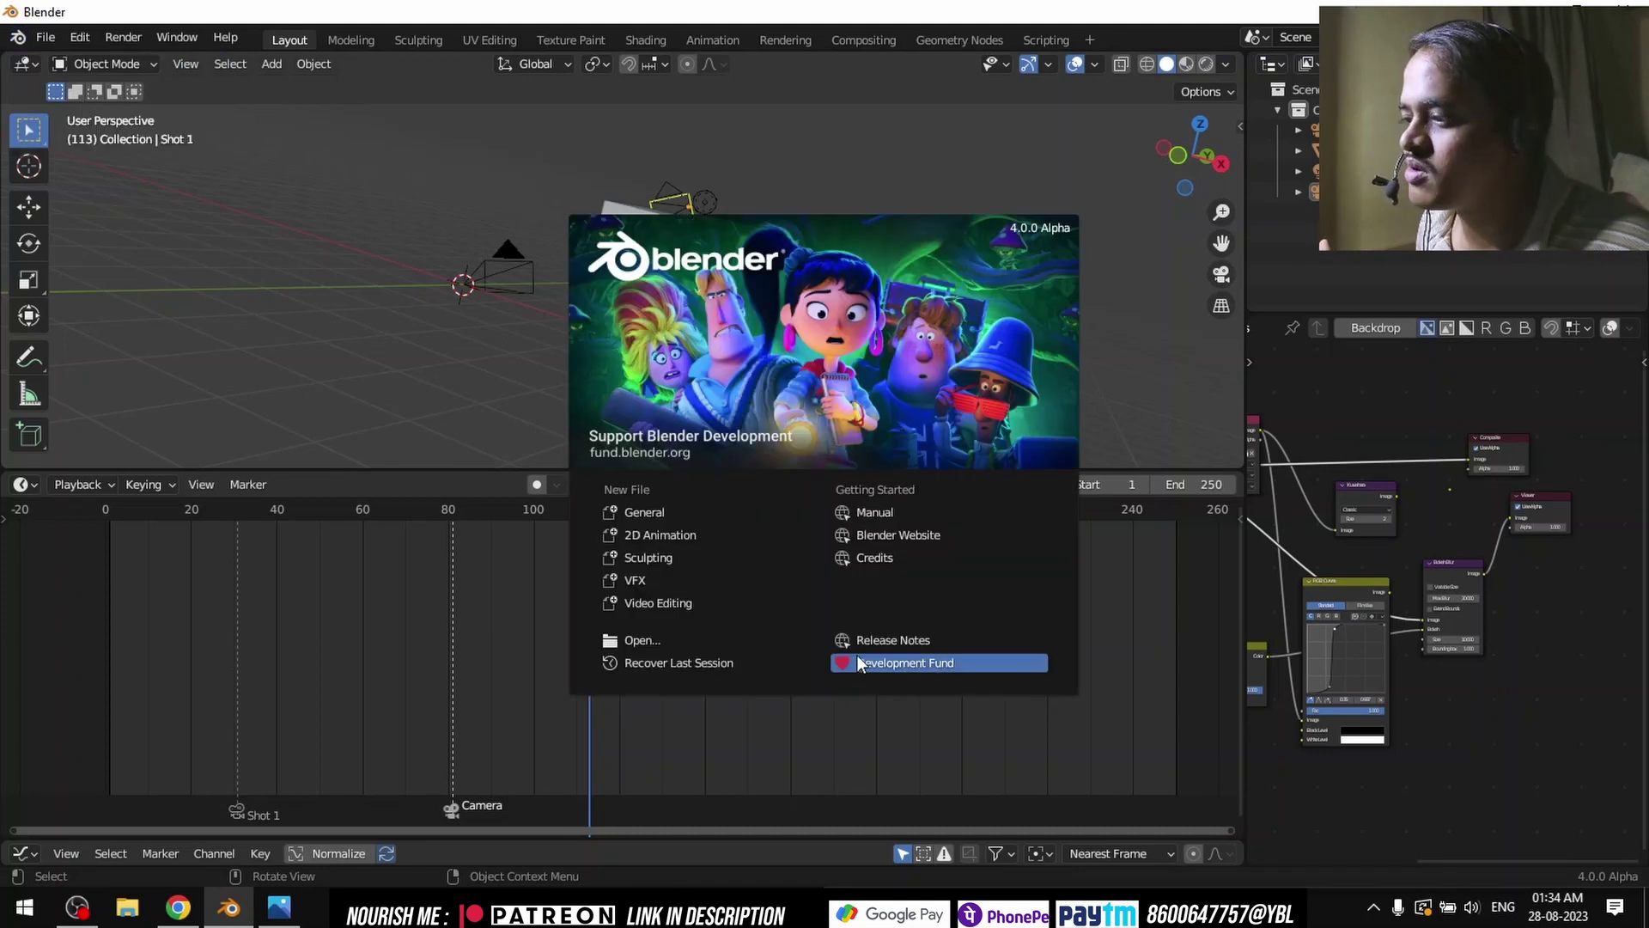